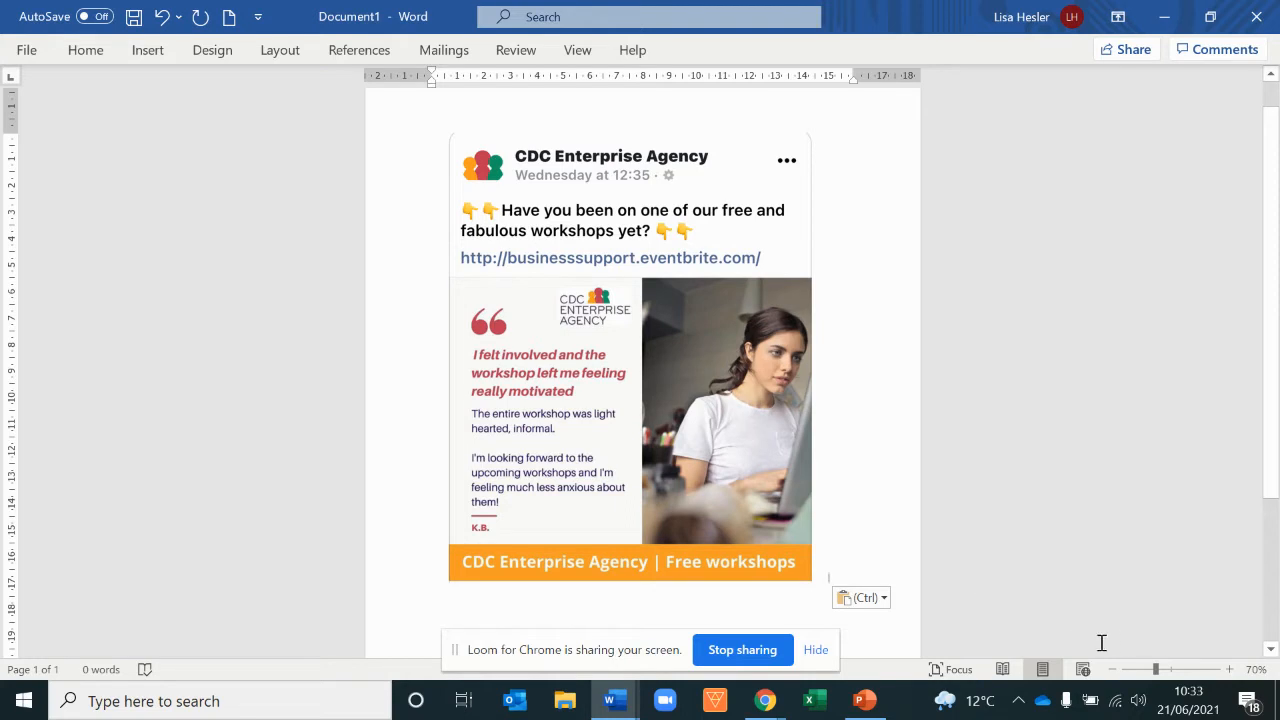
Step: Switch to the browser's Google reviews tab and select the review passage from 'I felt involved' to 'about them!'
mouse_move(772, 704)
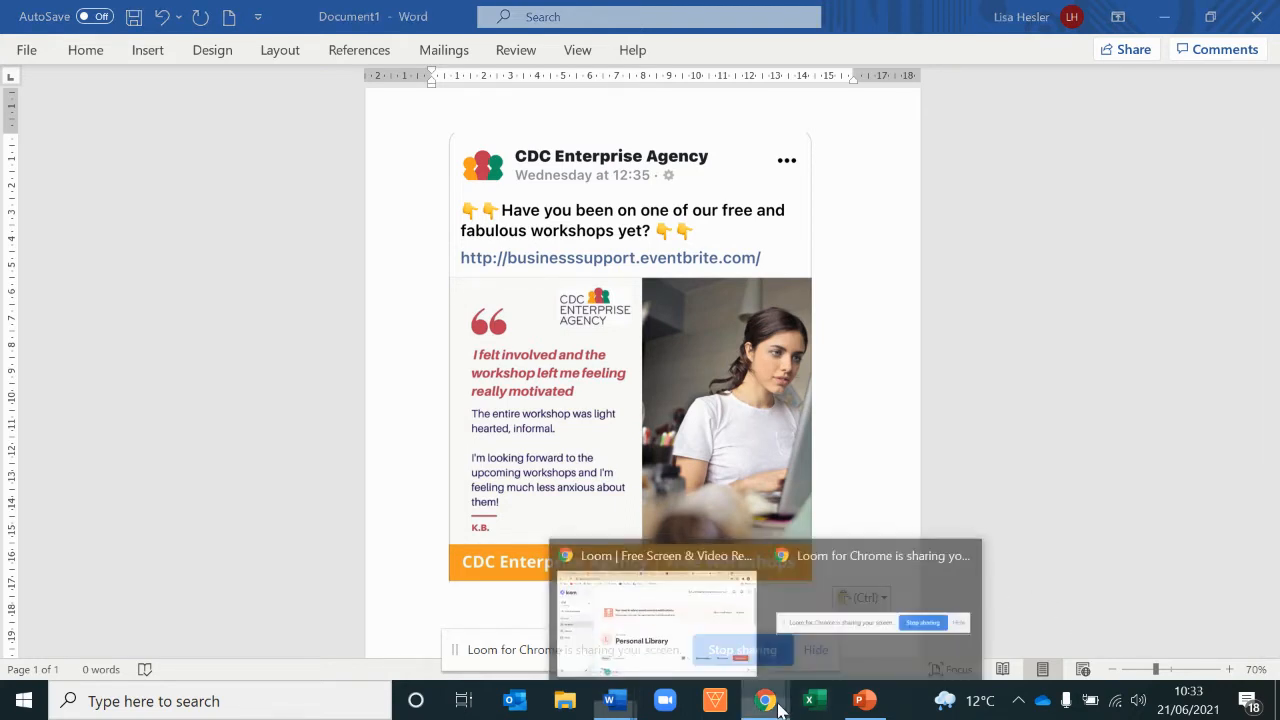
left_click(700, 615)
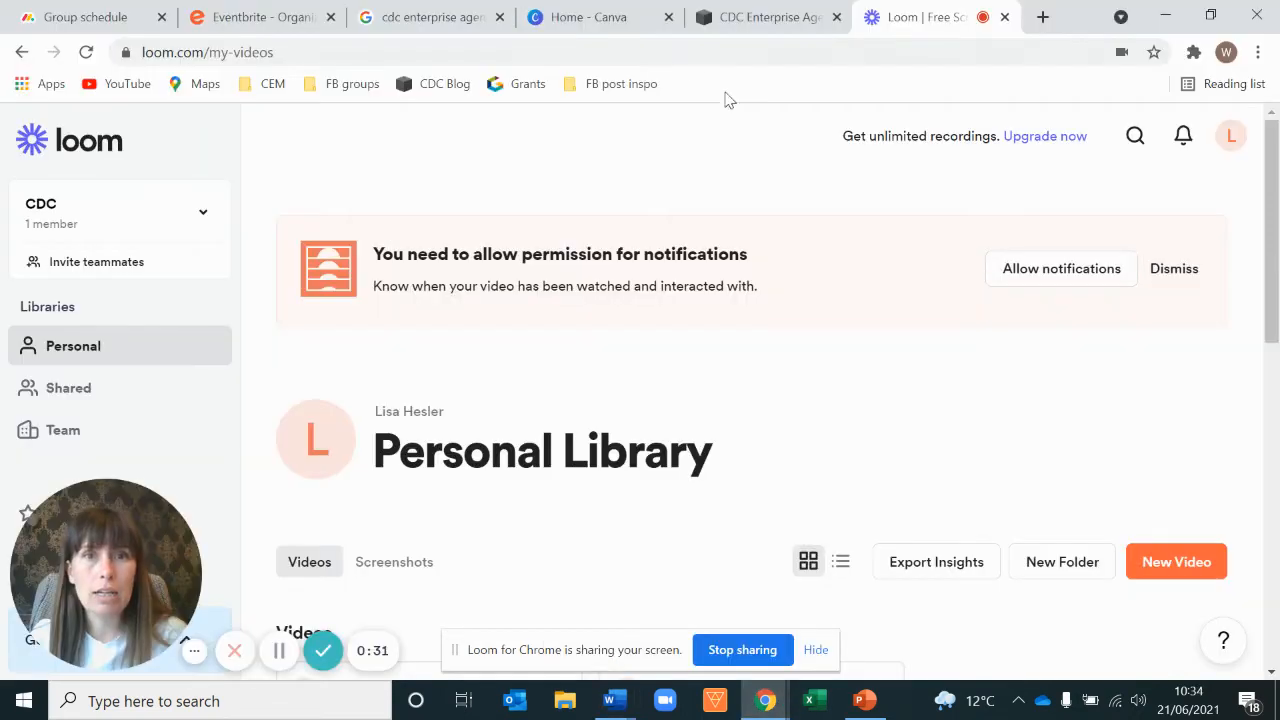
left_click(400, 20)
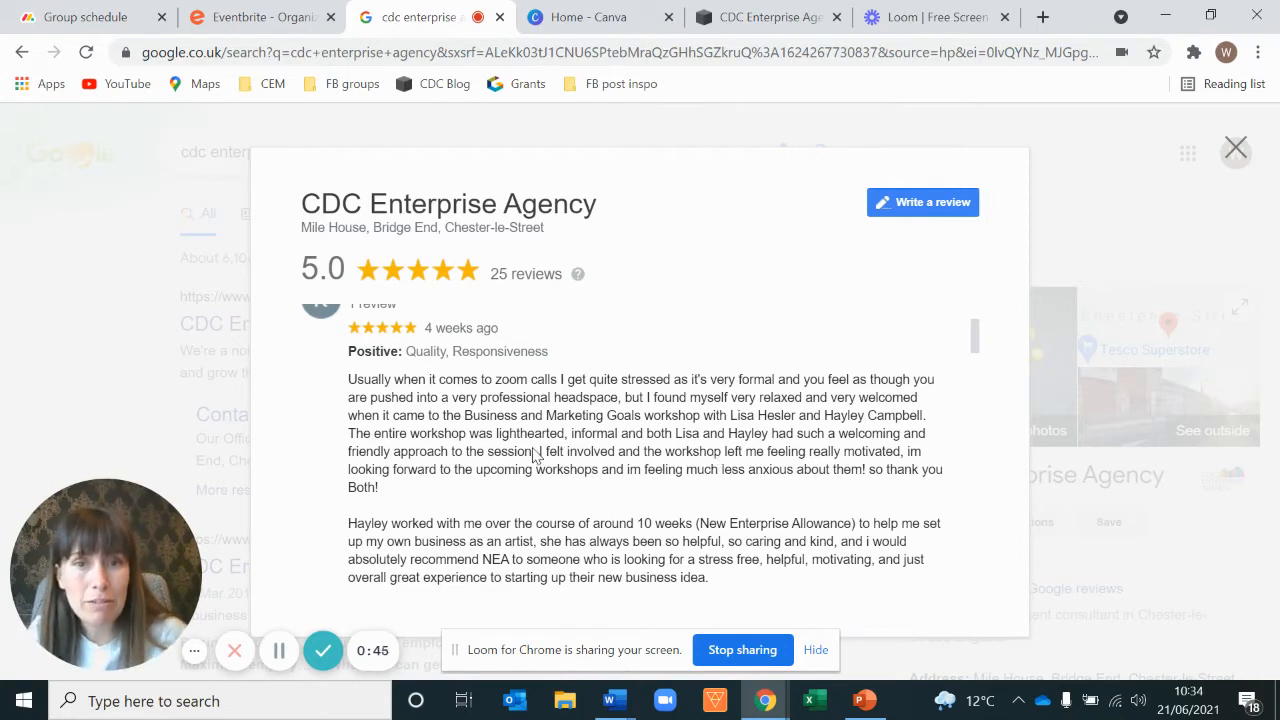
left_click_drag(564, 455, 893, 458)
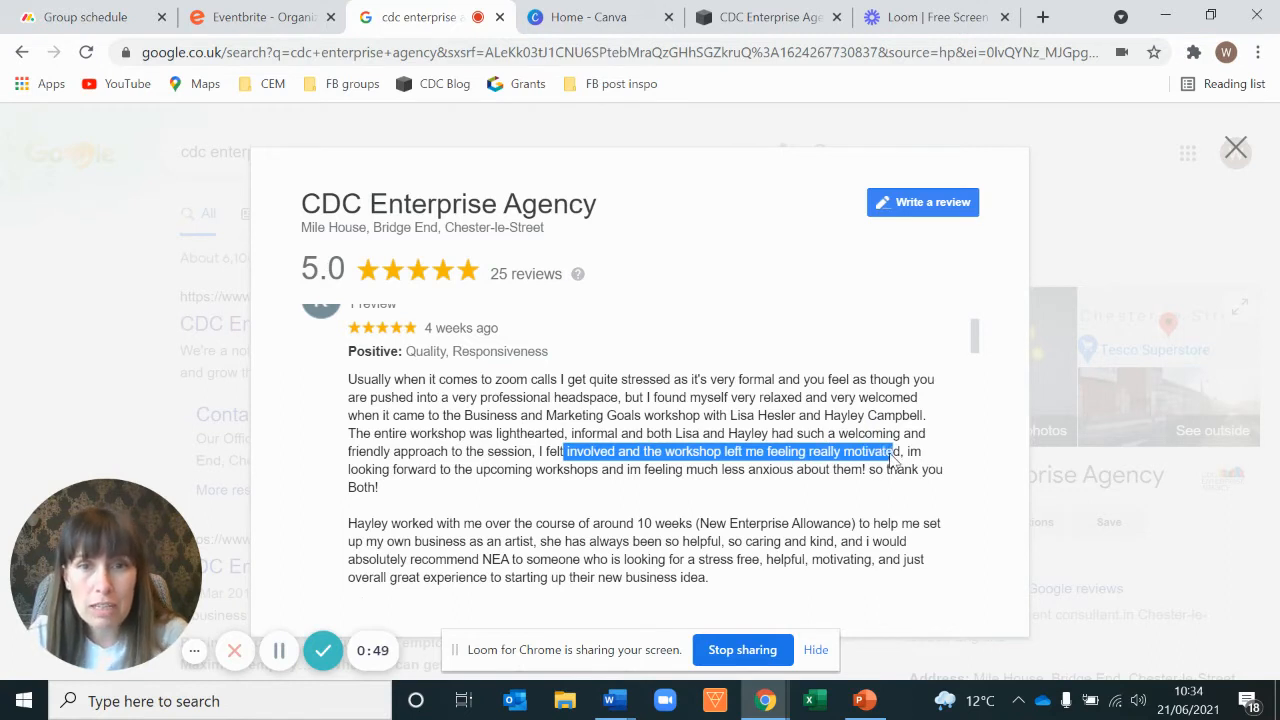
left_click_drag(656, 470, 866, 474)
left_click(612, 477)
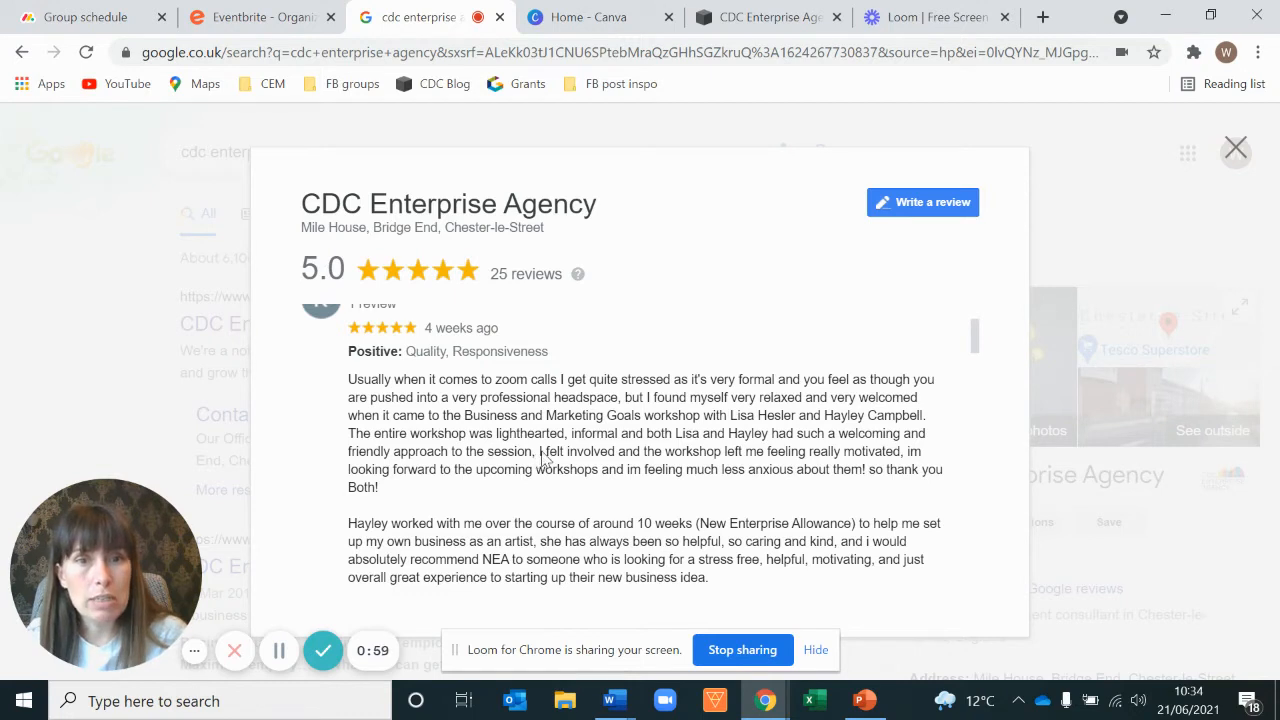
left_click_drag(540, 455, 868, 478)
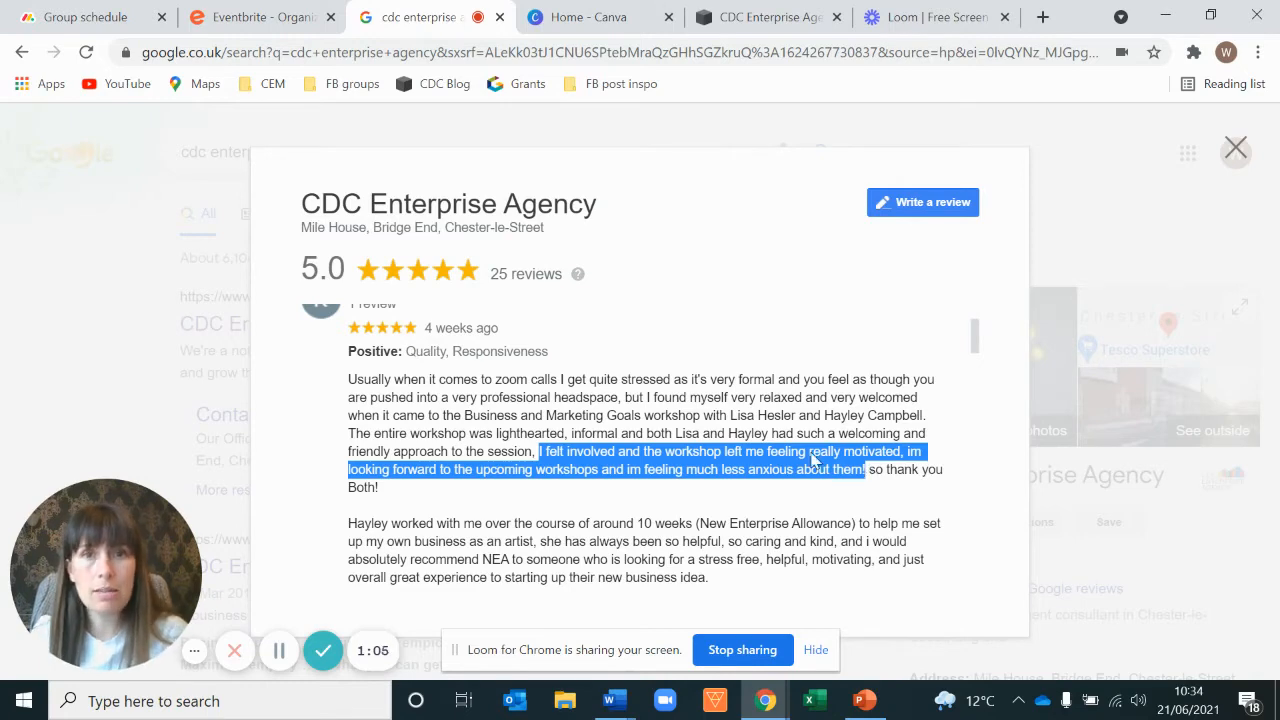
Step: Start a new Facebook Post design in Canva
left_click(560, 12)
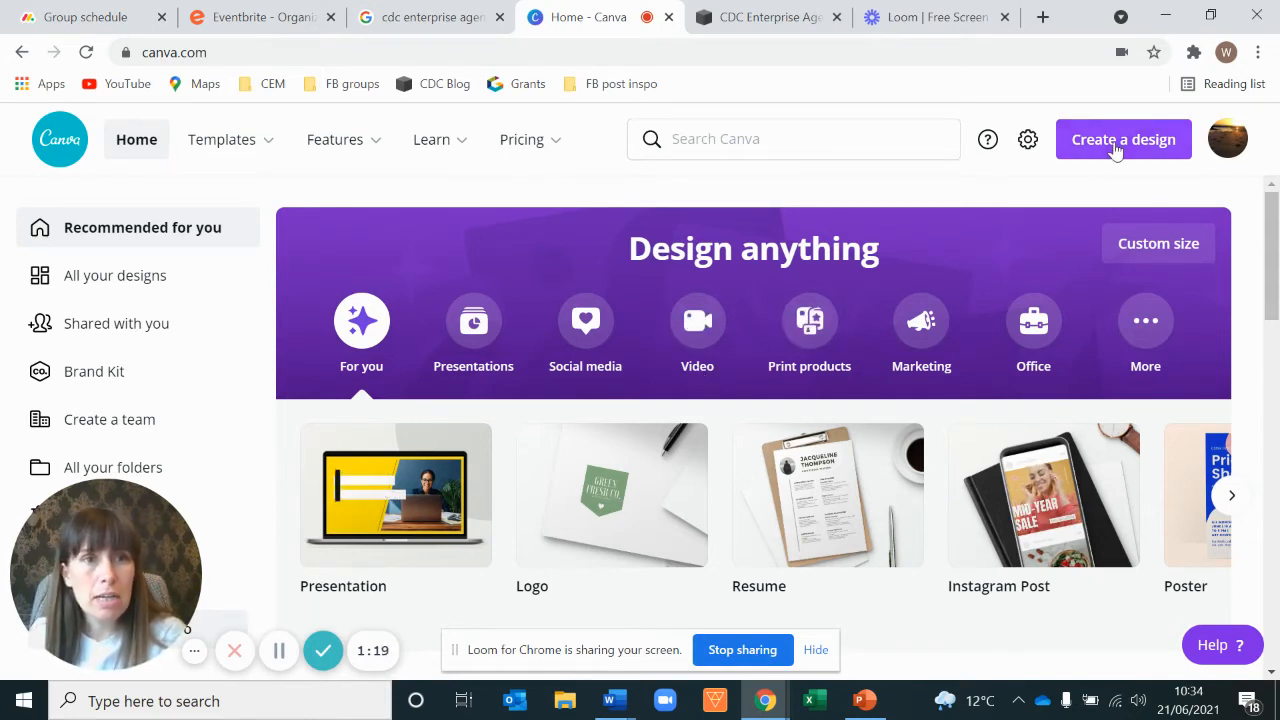
left_click(1117, 147)
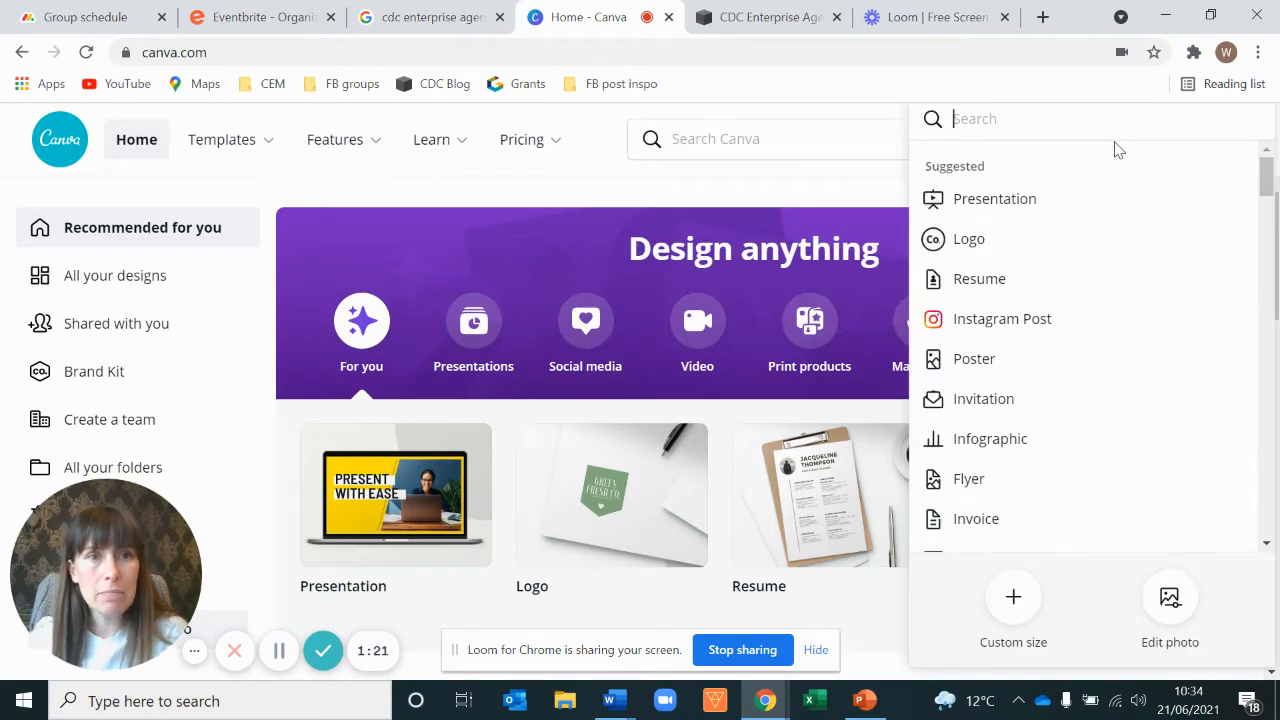
type("facebook")
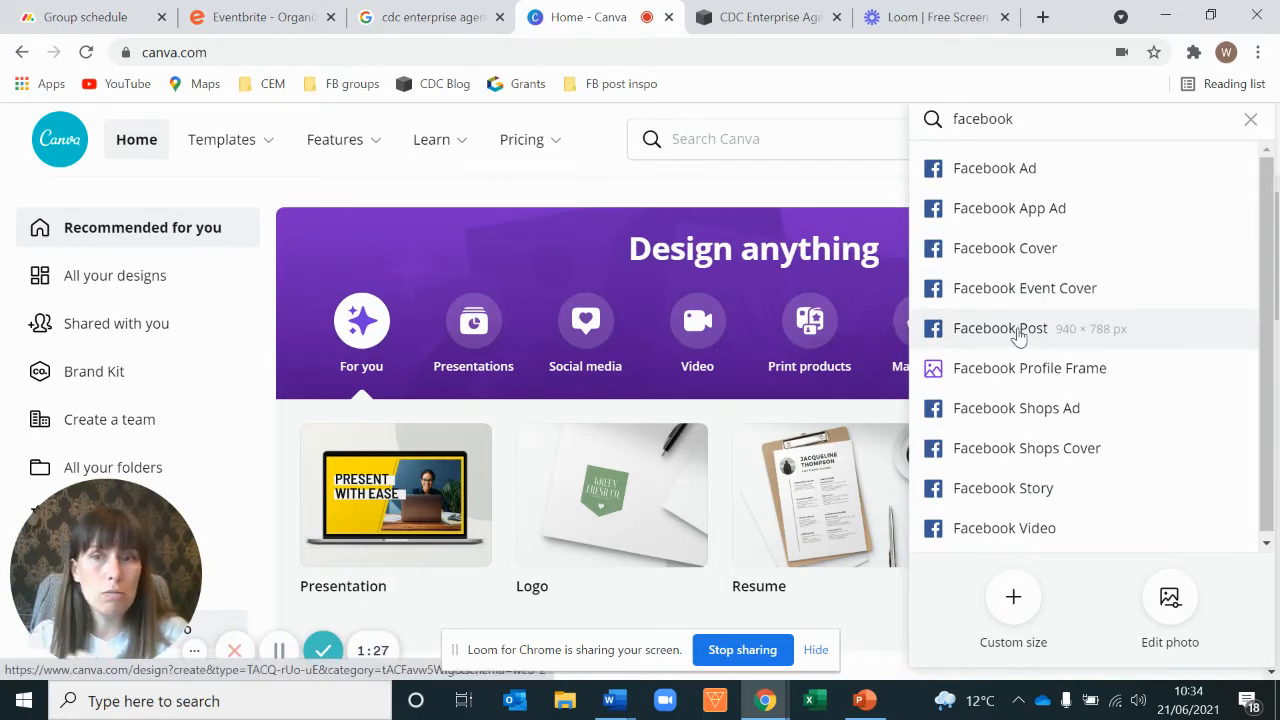
left_click(1017, 333)
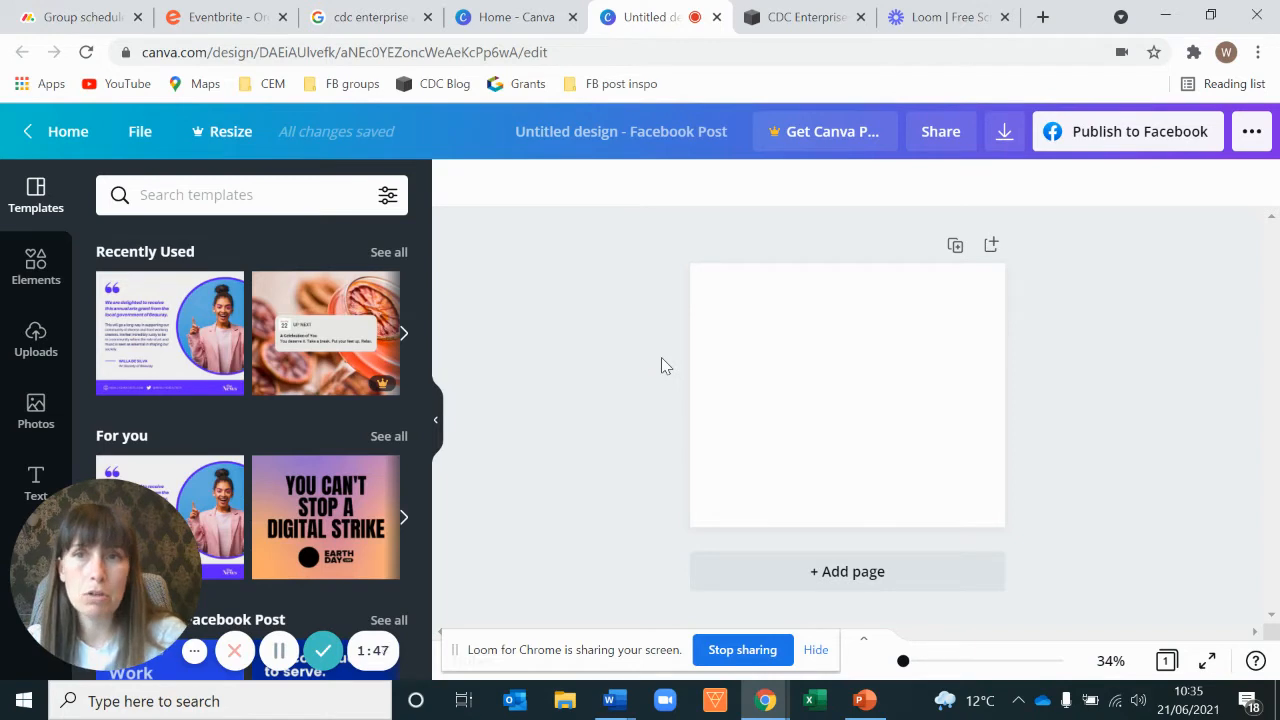
Step: Search templates for testimonial and apply the purple quote template with the circular portrait photo
left_click(188, 201)
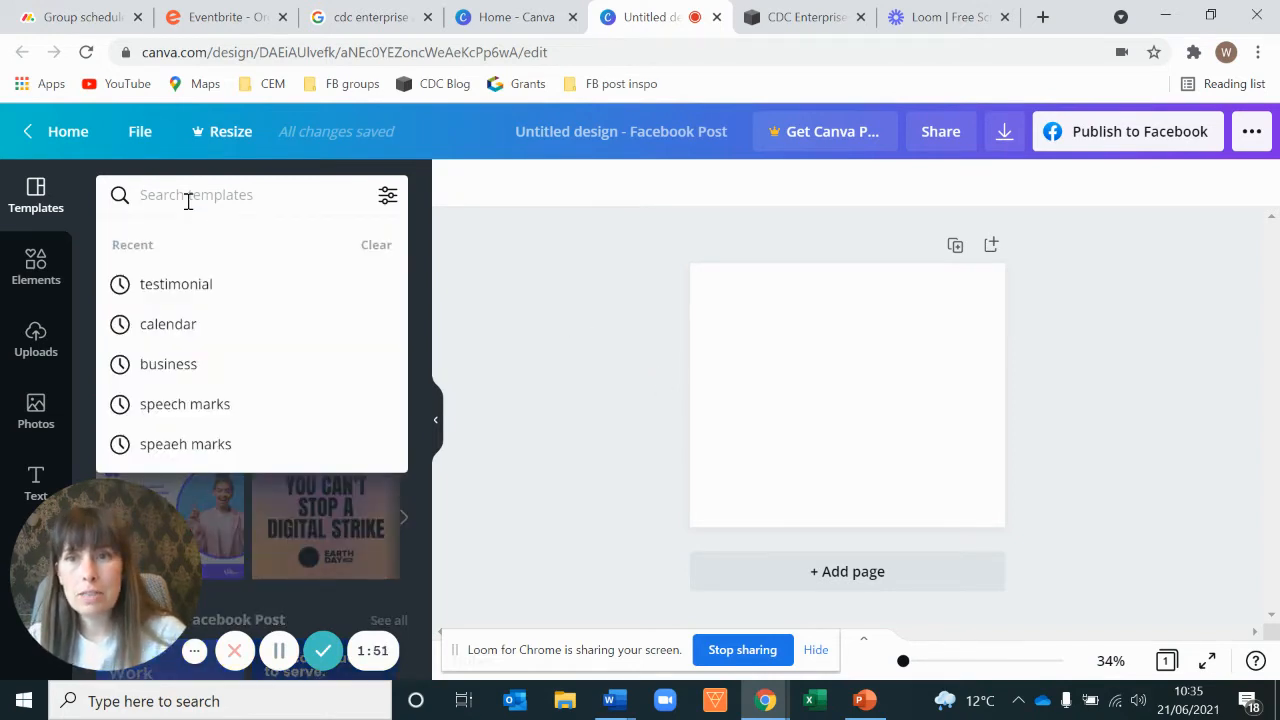
left_click(209, 288)
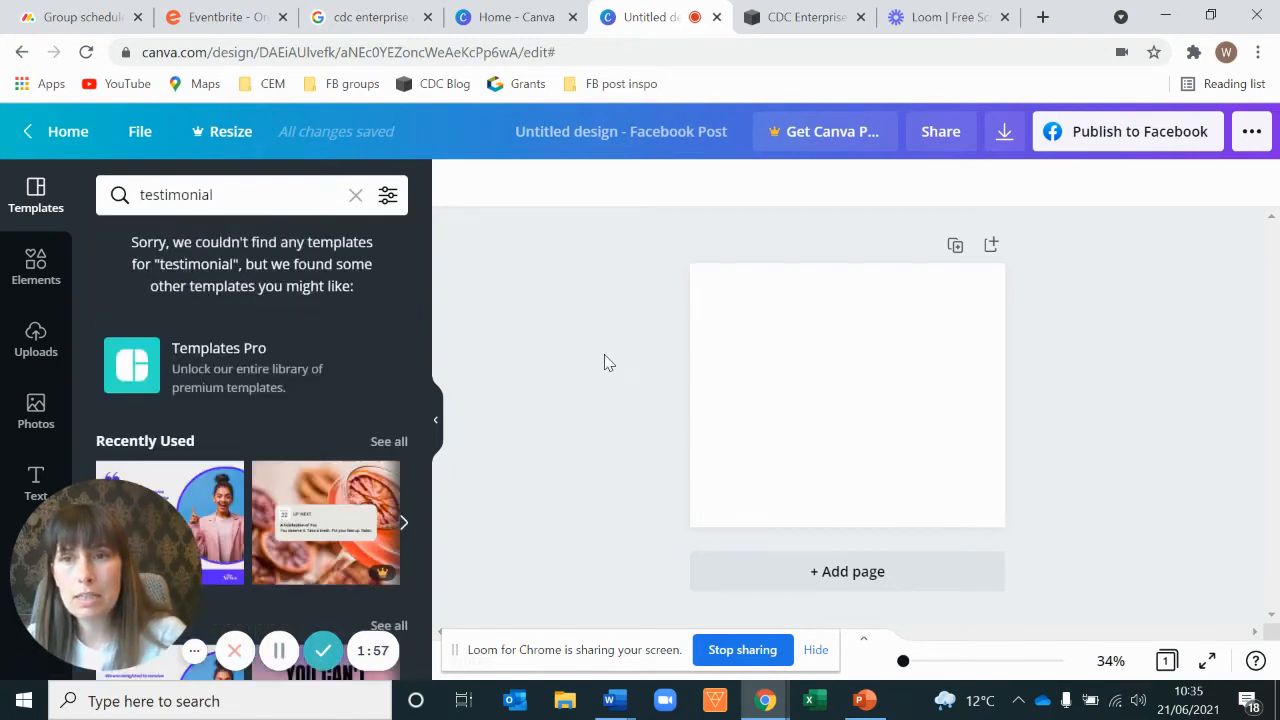
scroll(337, 337, "down", 2)
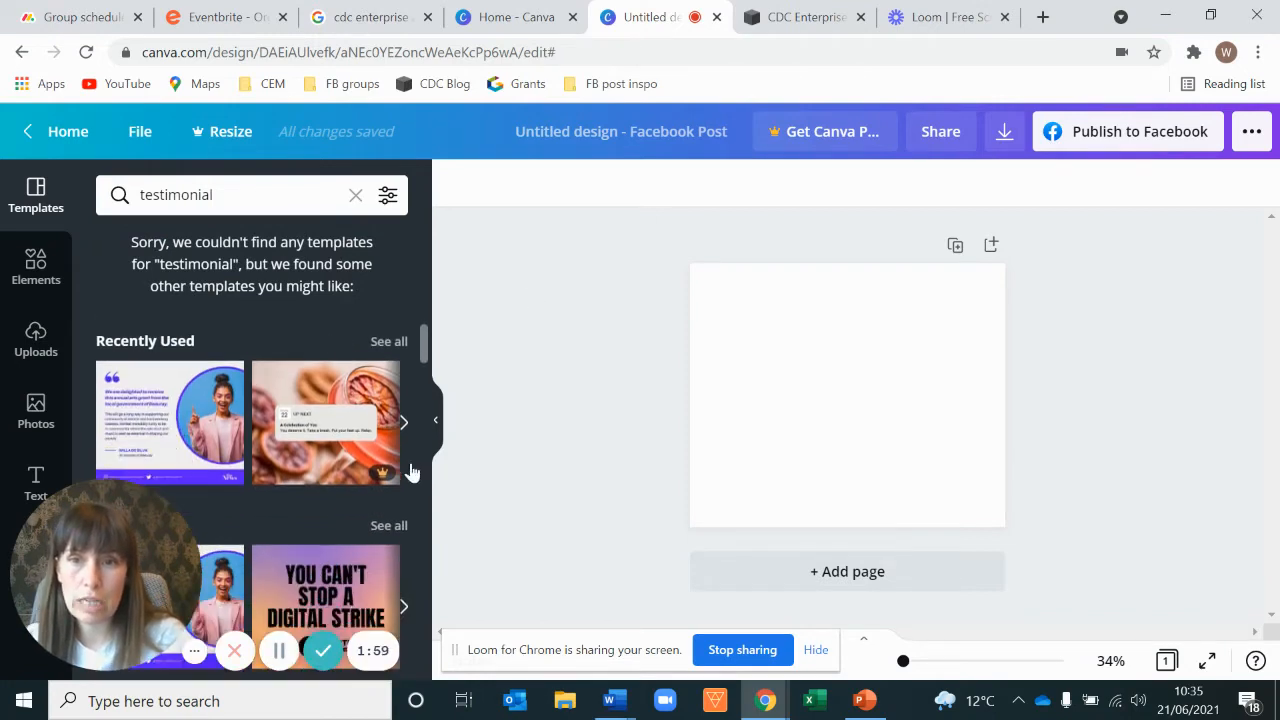
scroll(331, 420, "down", 3)
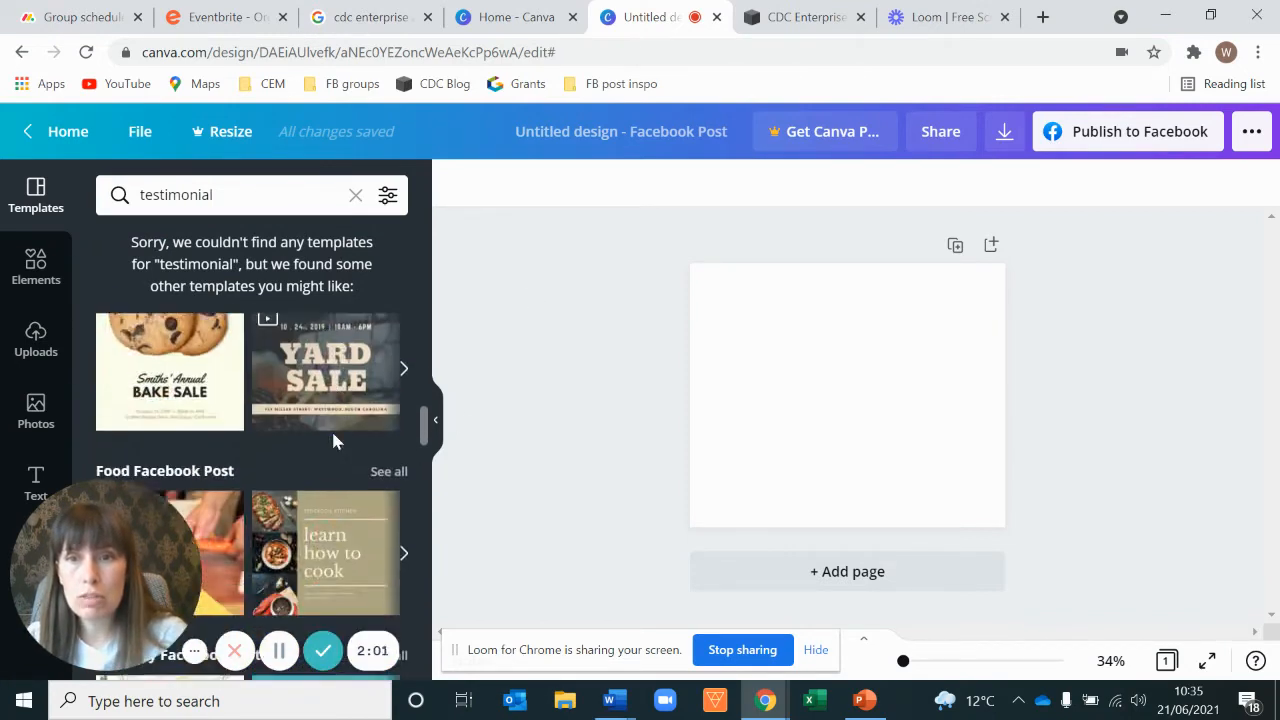
scroll(331, 440, "up", 3)
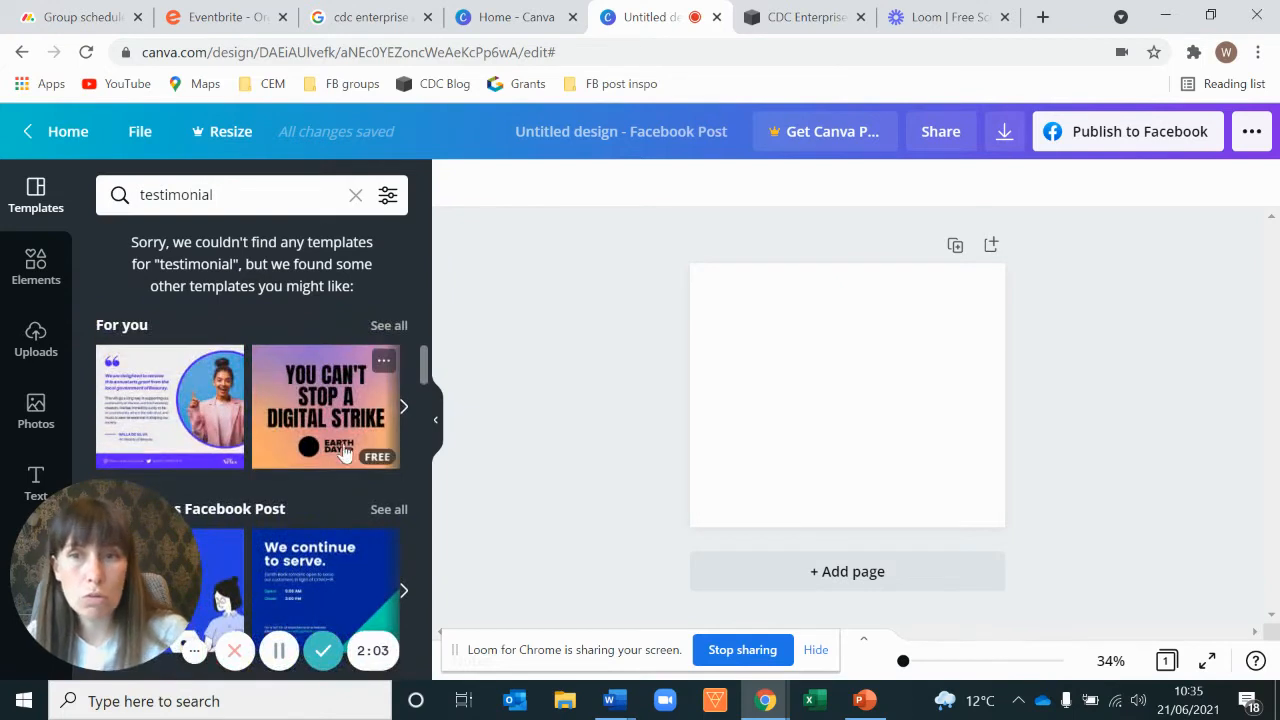
left_click(172, 408)
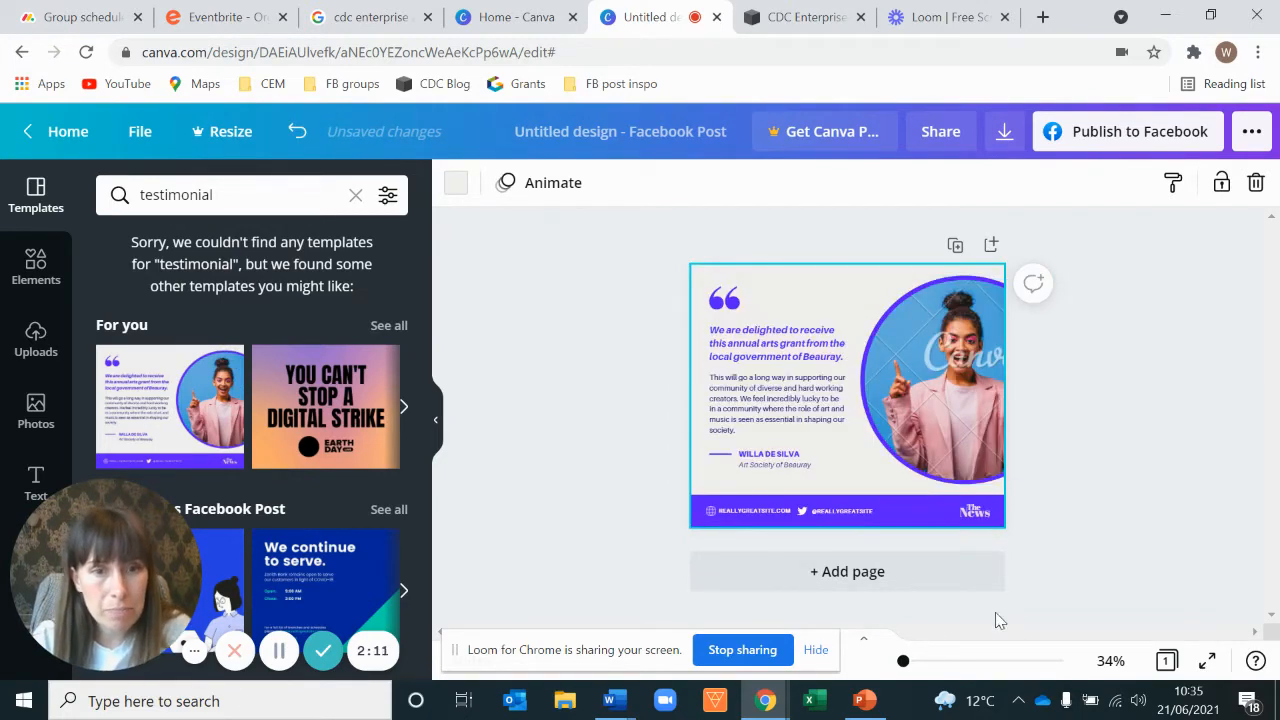
Step: Replace the template's italic quote headline with the pasted review passage
left_click_drag(906, 663, 909, 662)
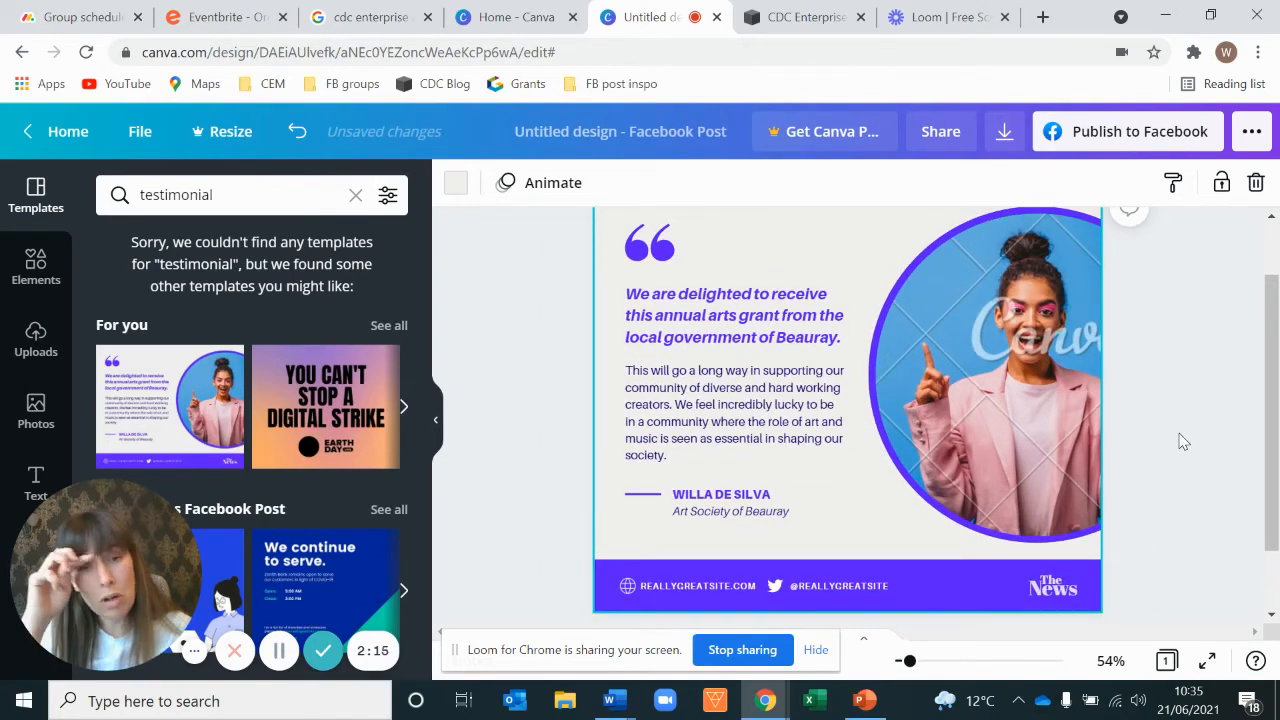
left_click(1270, 220)
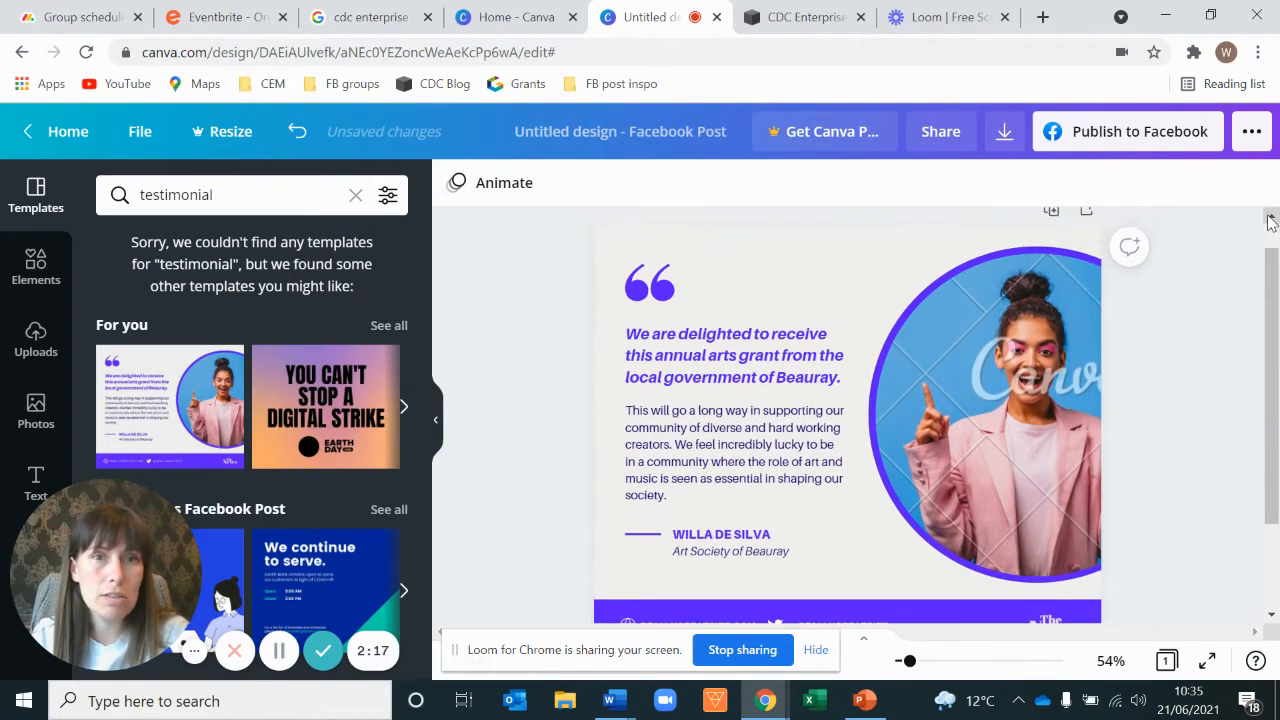
left_click_drag(1272, 272, 1272, 278)
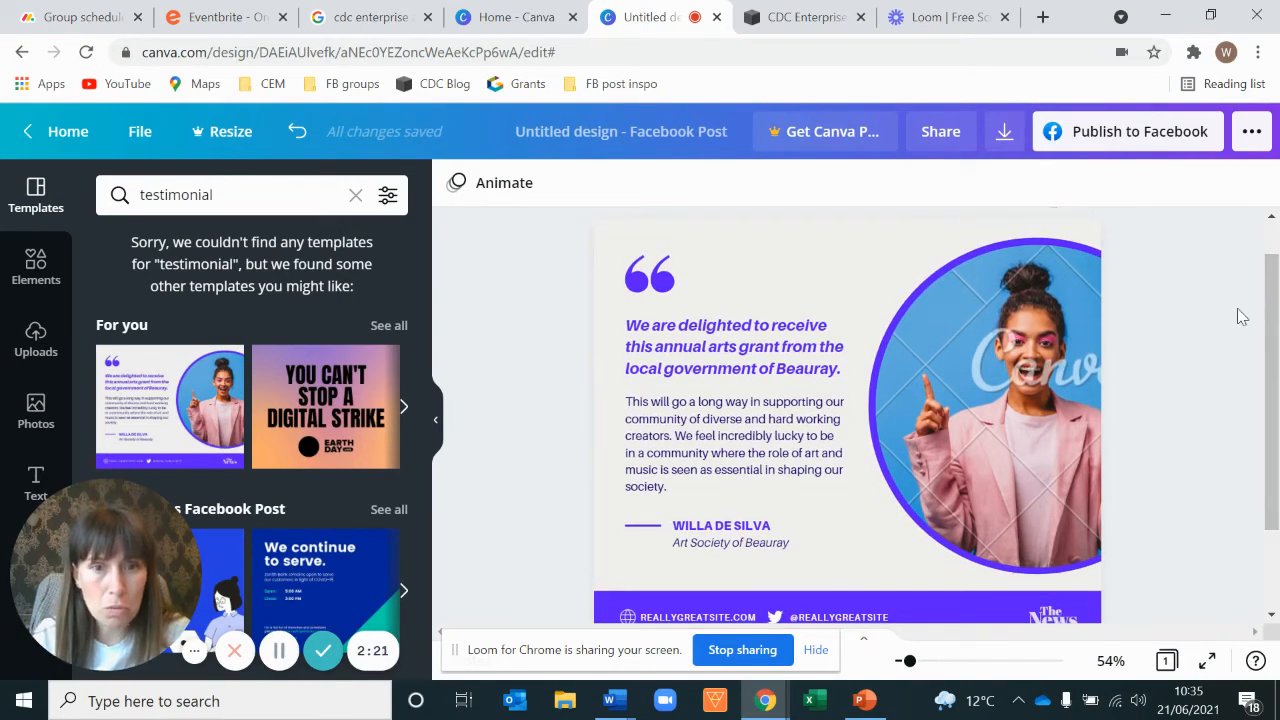
left_click(690, 350)
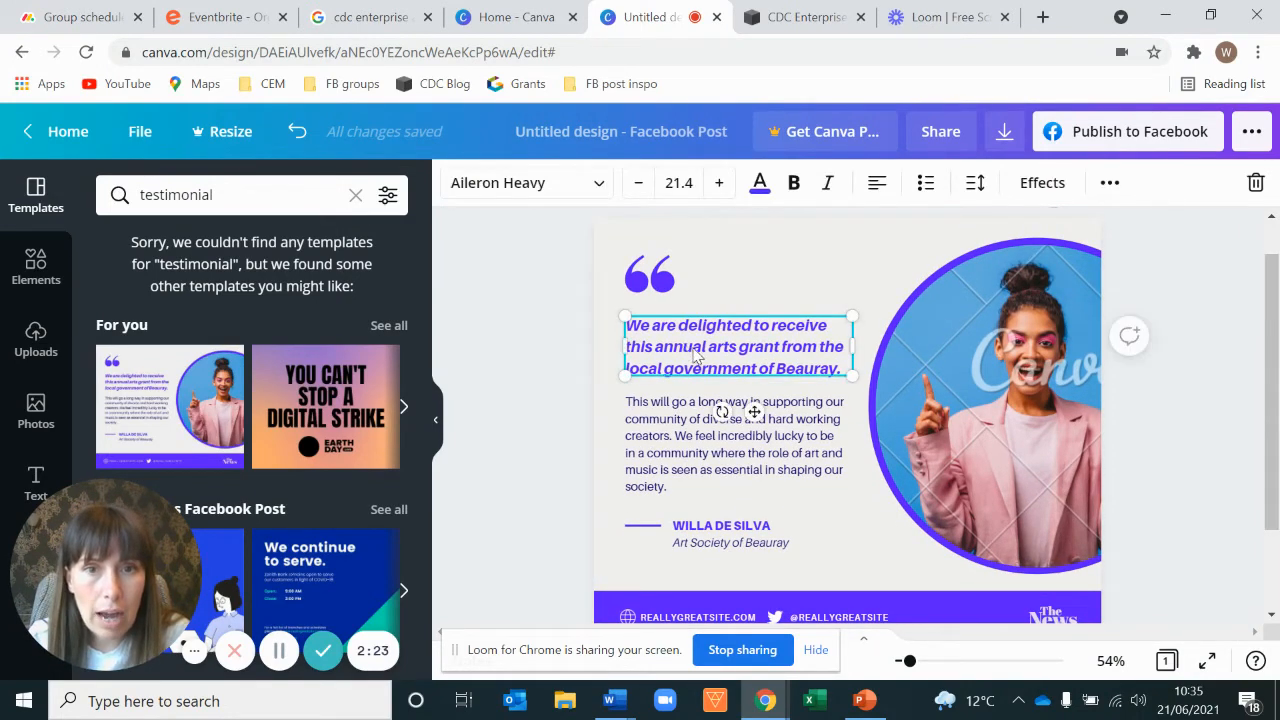
left_click(696, 348)
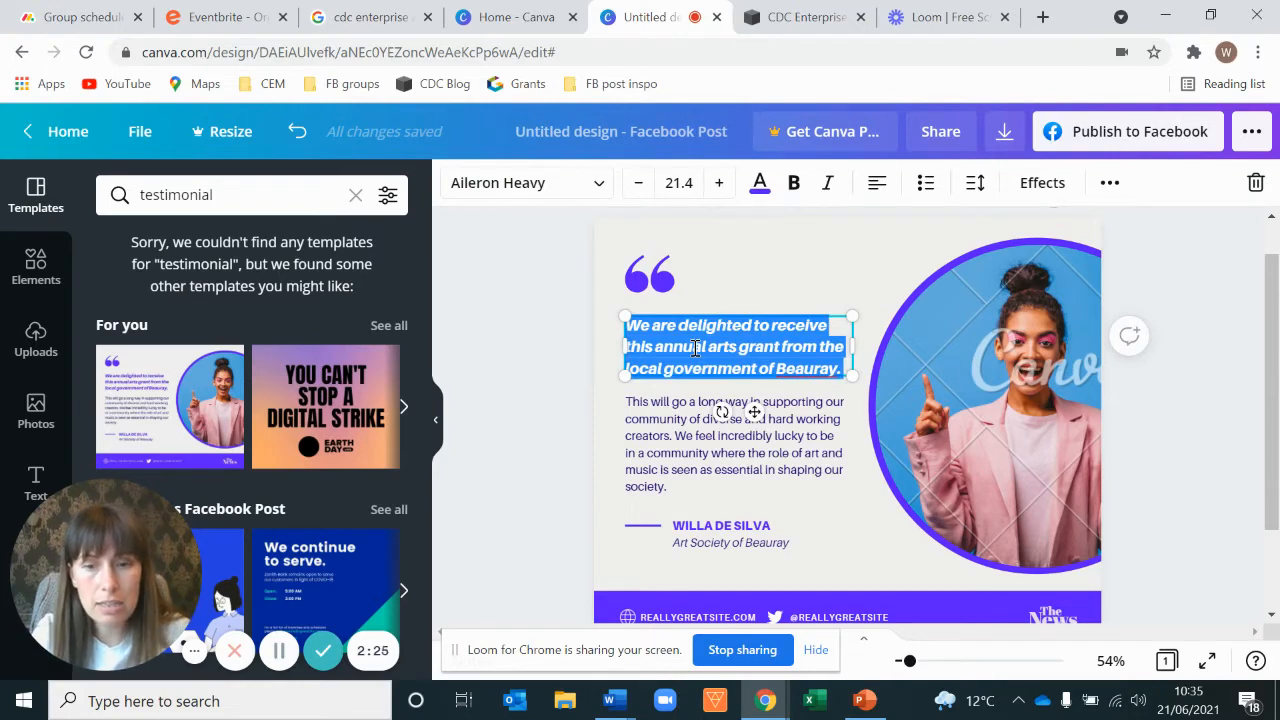
type("I felt involved and the workshop left me feeling really motivated, im looking forward to the upcoming workshops and im feeling much less anxious about them!")
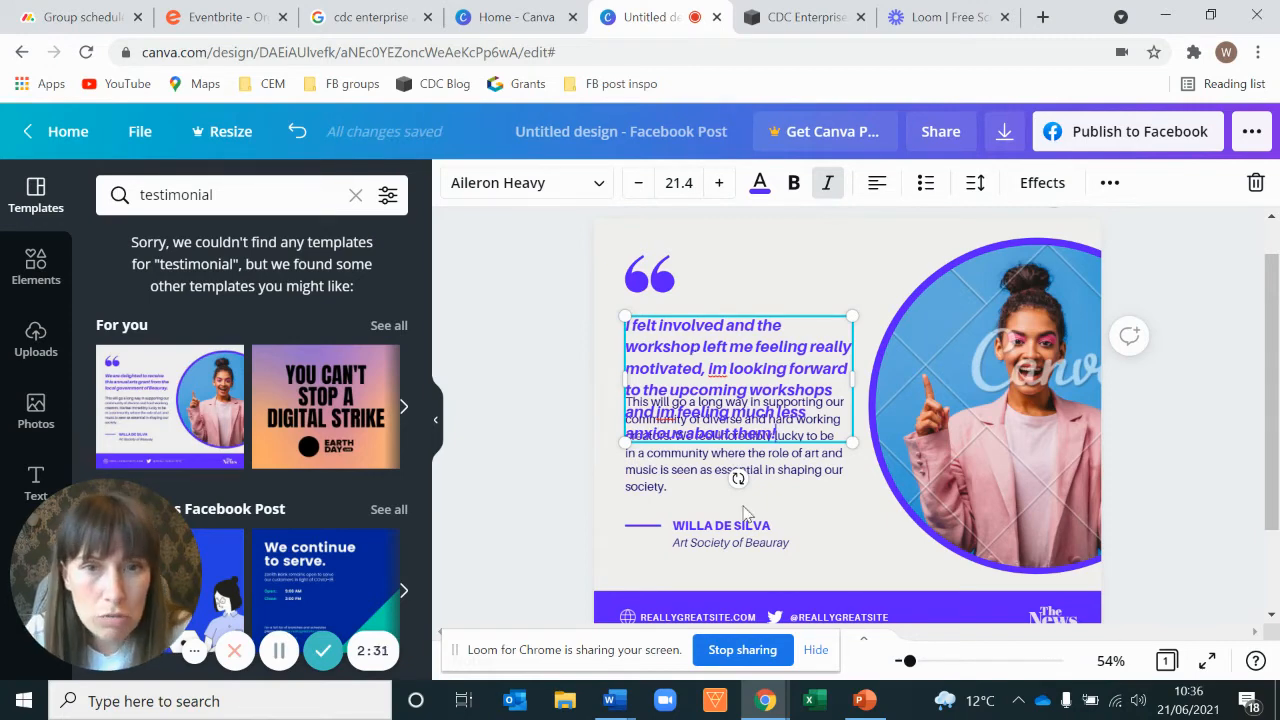
Step: Cut the sentence from 'im looking forward' to 'about them!' out of the headline
left_click_drag(766, 314, 840, 243)
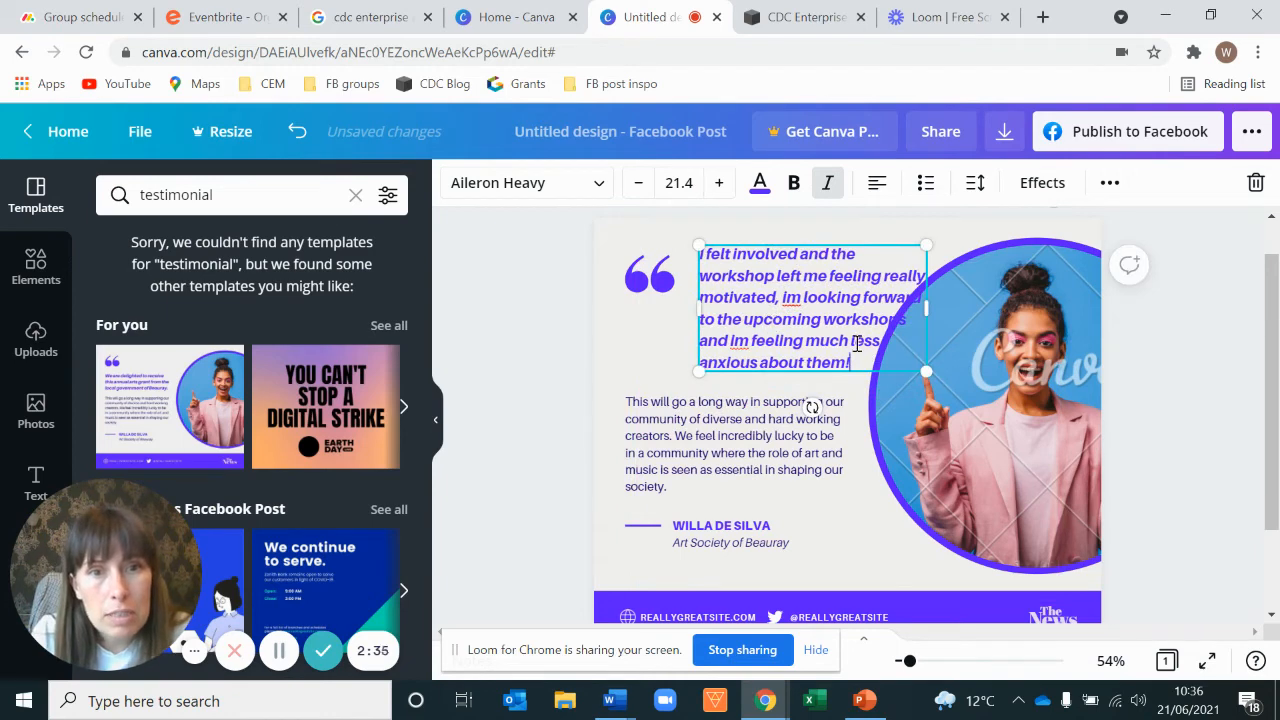
left_click_drag(858, 368, 787, 303)
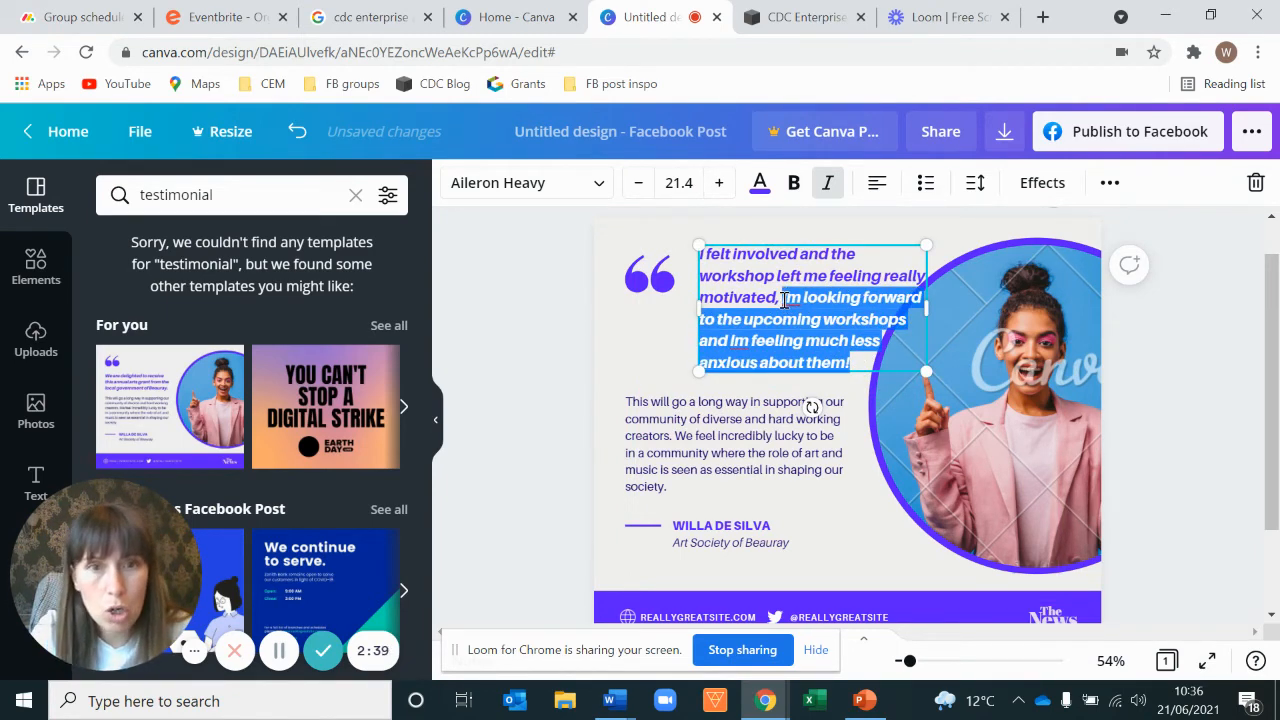
key("BackSpace")
key("BackSpace")
Step: Replace the body paragraph under the headline with the cut sentence
left_click(740, 430)
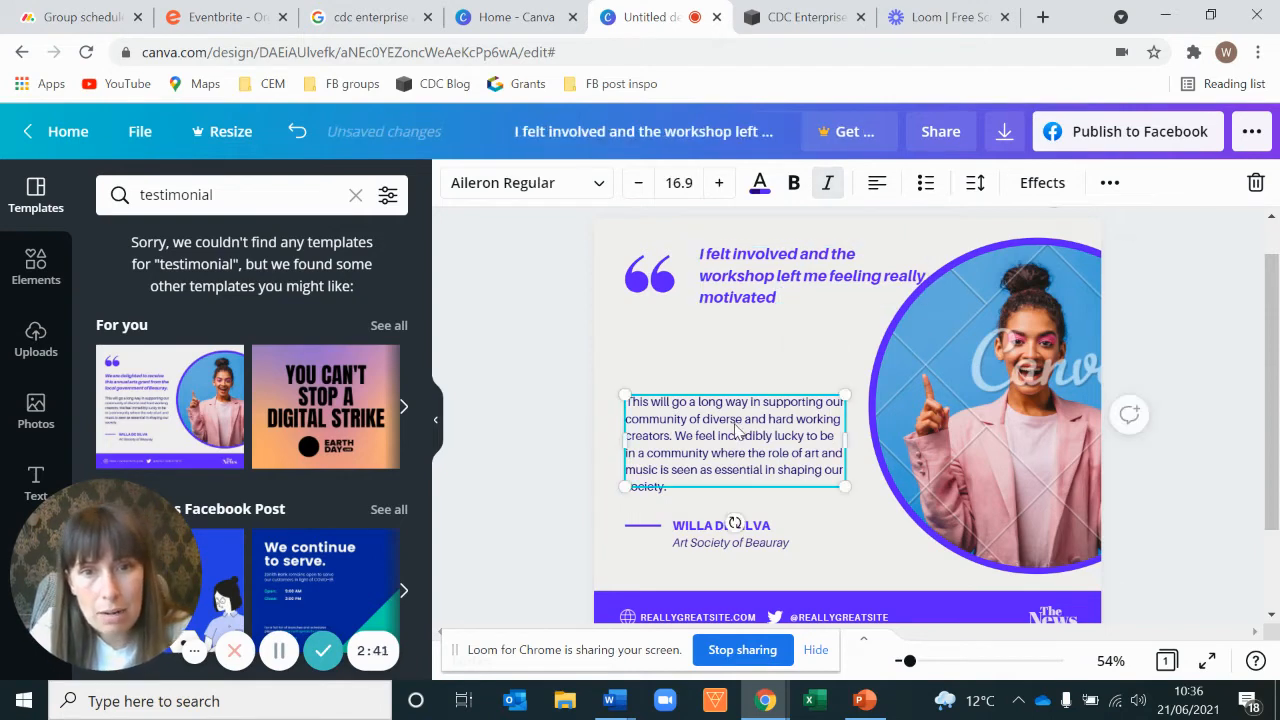
left_click(720, 452)
type("im looking forward to the upcoming workshops and im feeling much less anxious about them!")
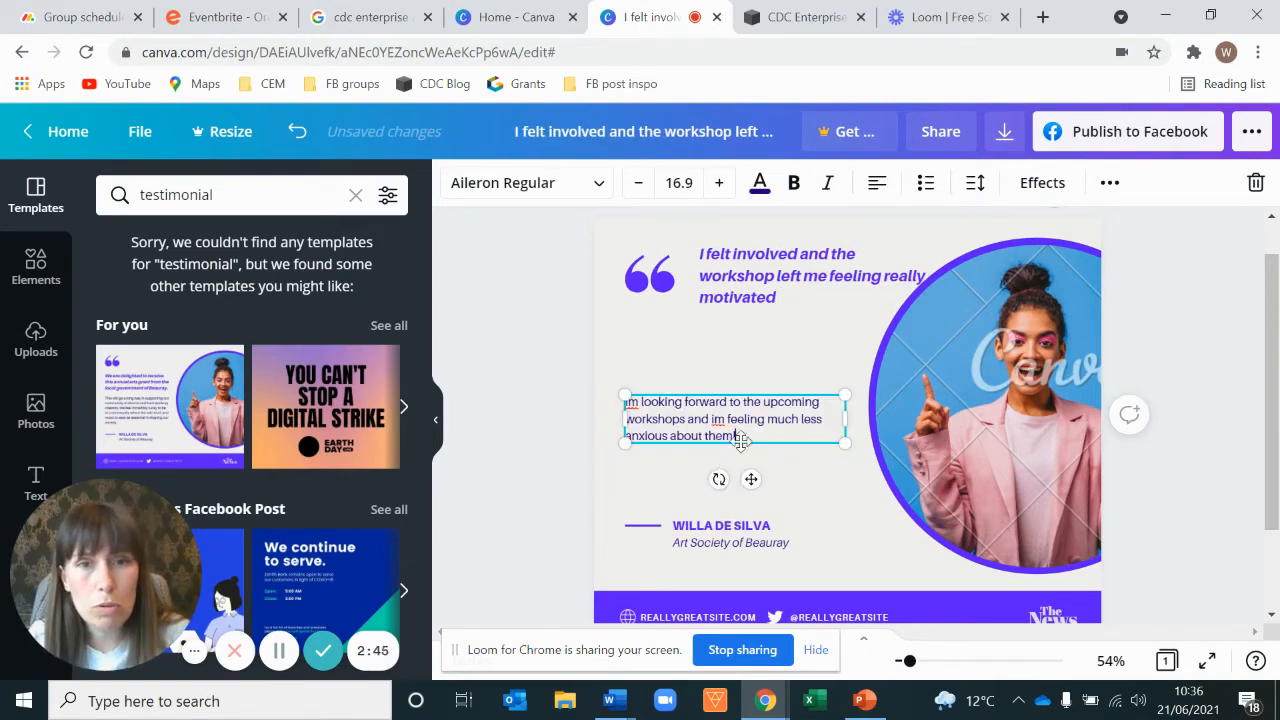
Step: Move the headline back above the body text and correct both instances of 'im' to I'm
left_click_drag(800, 268, 728, 340)
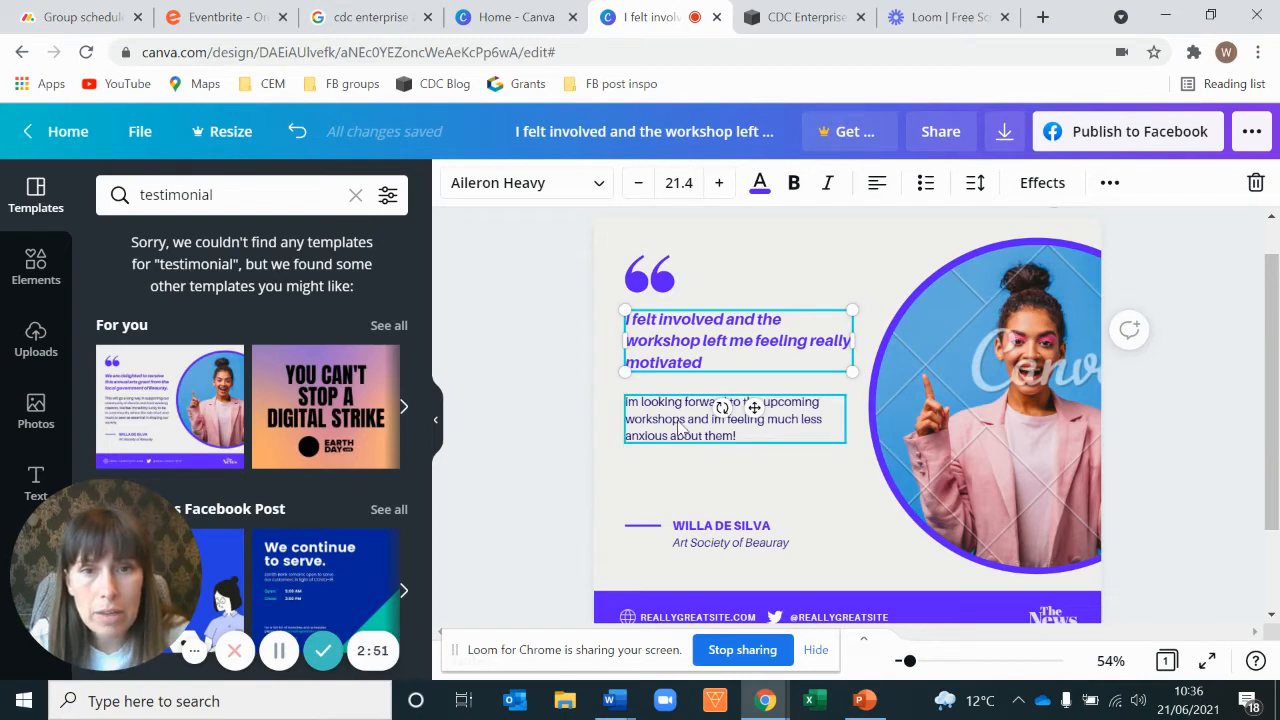
left_click(632, 405)
left_click(632, 403)
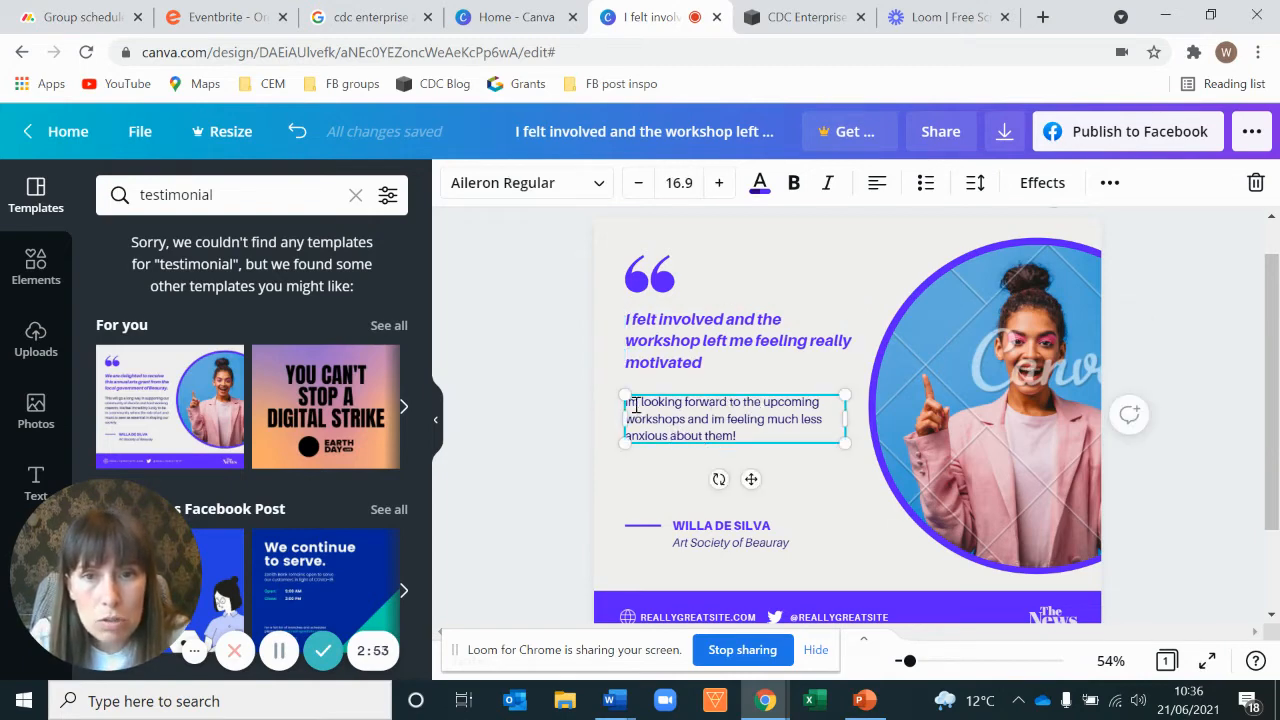
key("BackSpace")
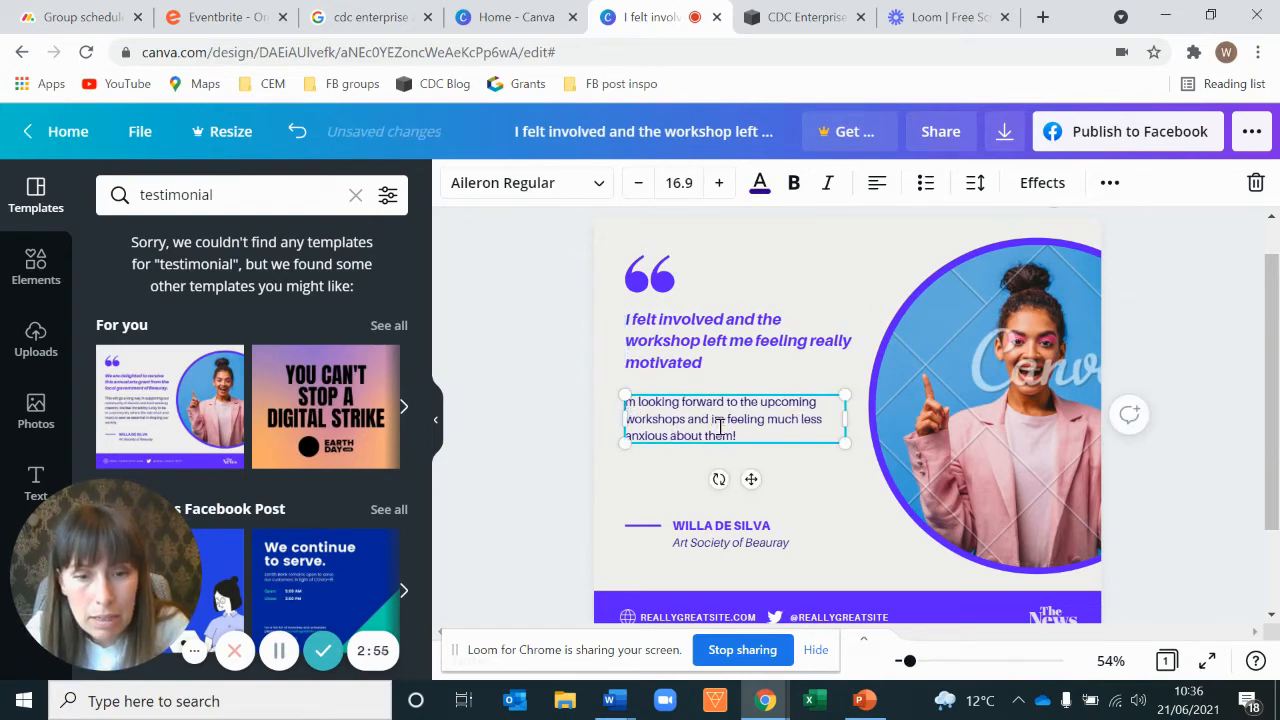
type("I'")
left_click(720, 420)
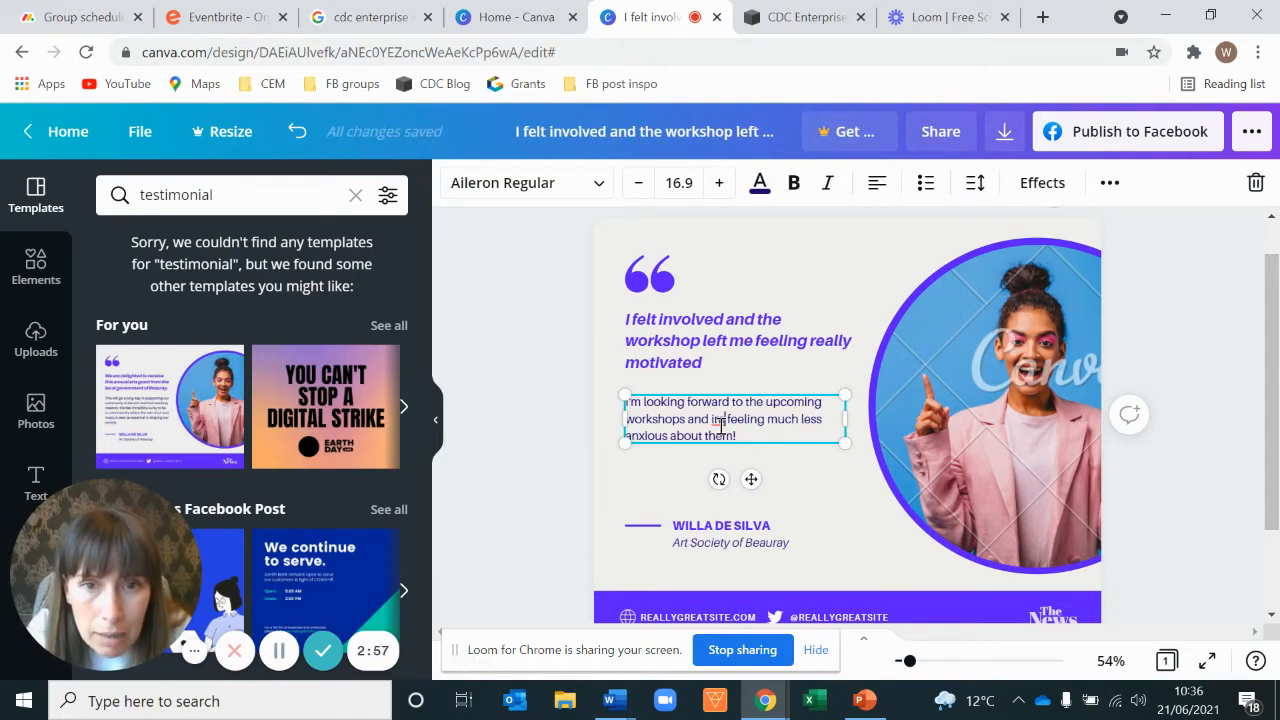
key("BackSpace")
key("BackSpace")
type("I'")
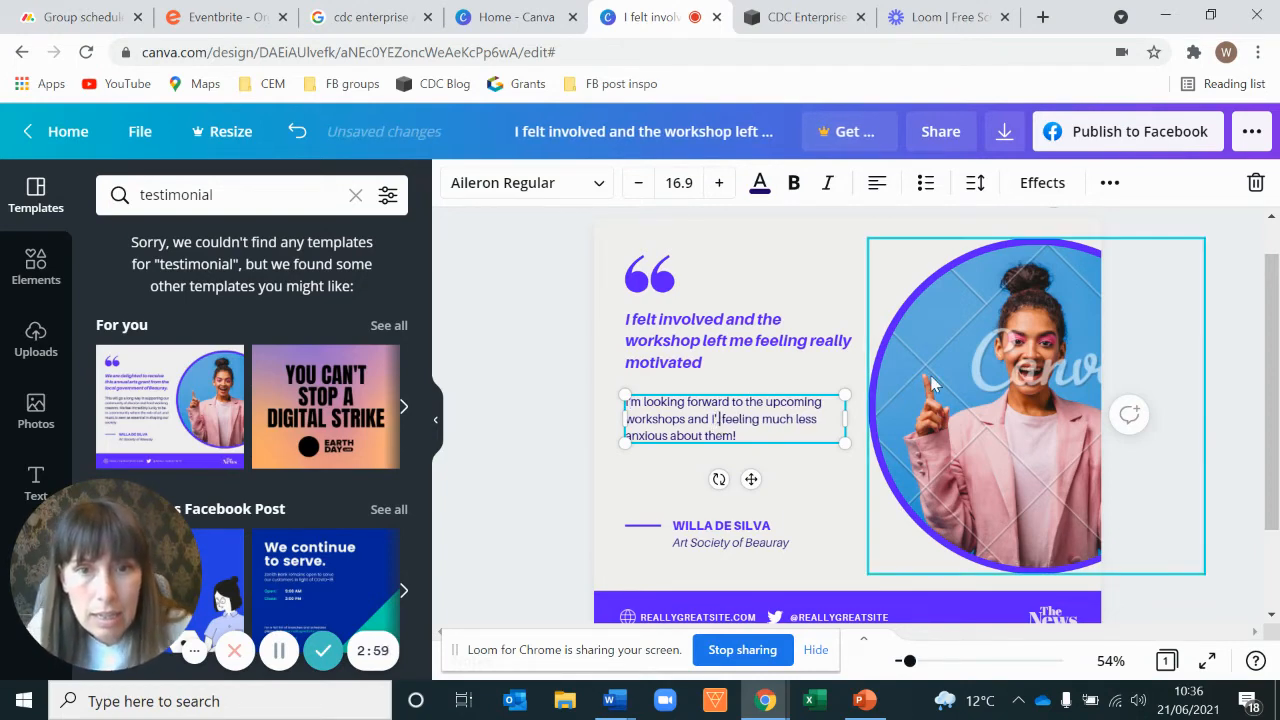
type("m")
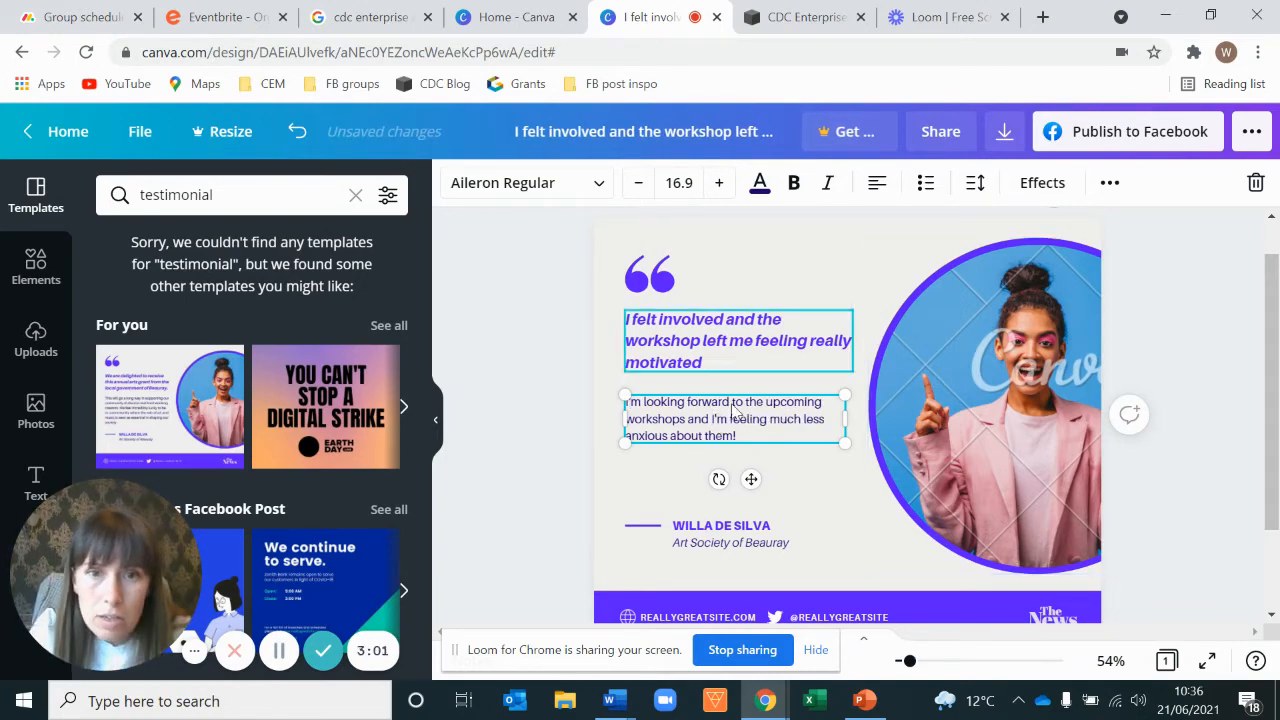
left_click(548, 369)
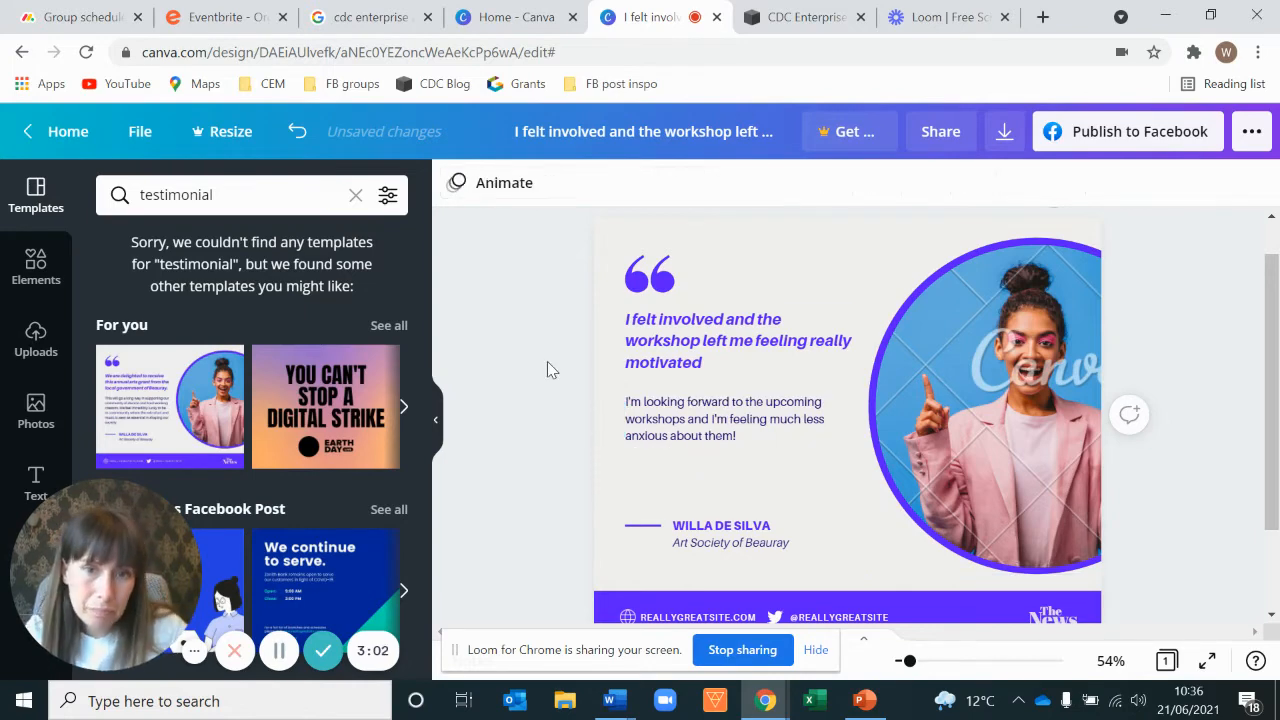
Step: Replace the attribution name and organisation under the body text with the reviewer's initials
left_click(773, 547)
left_click(788, 547)
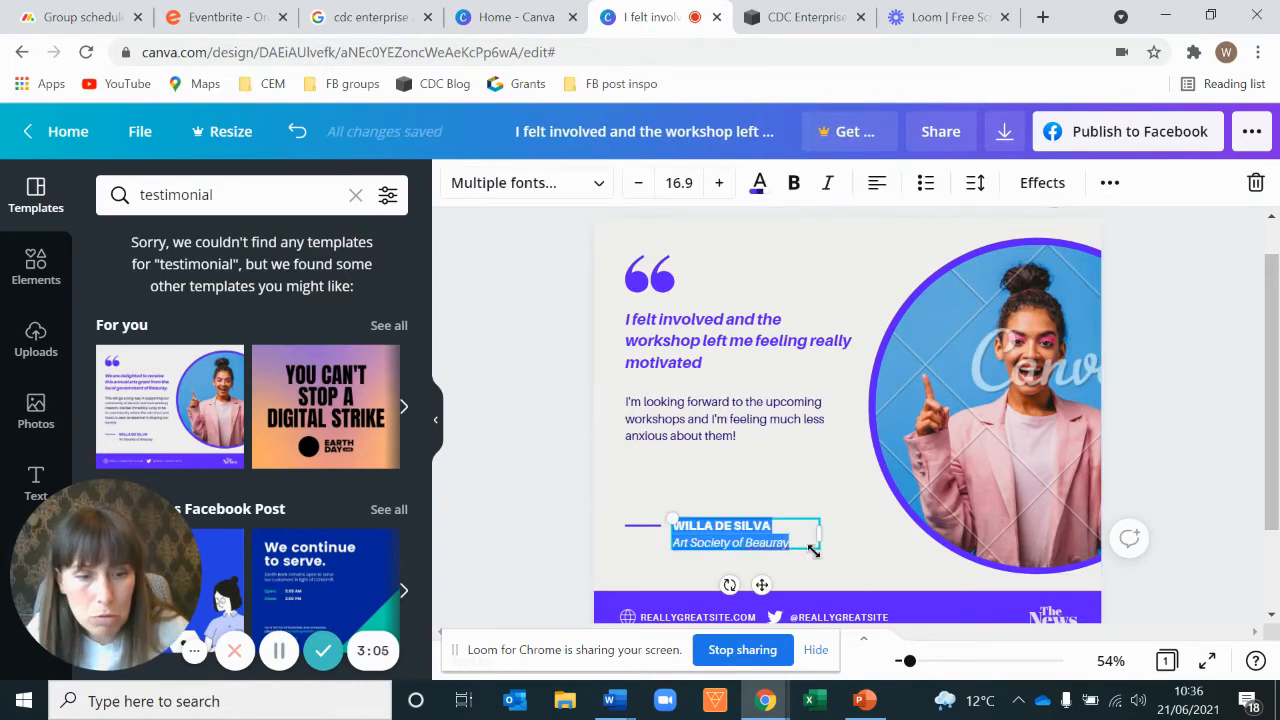
left_click(813, 549)
key("BackSpace")
key("BackSpace")
key("BackSpace")
key("BackSpace")
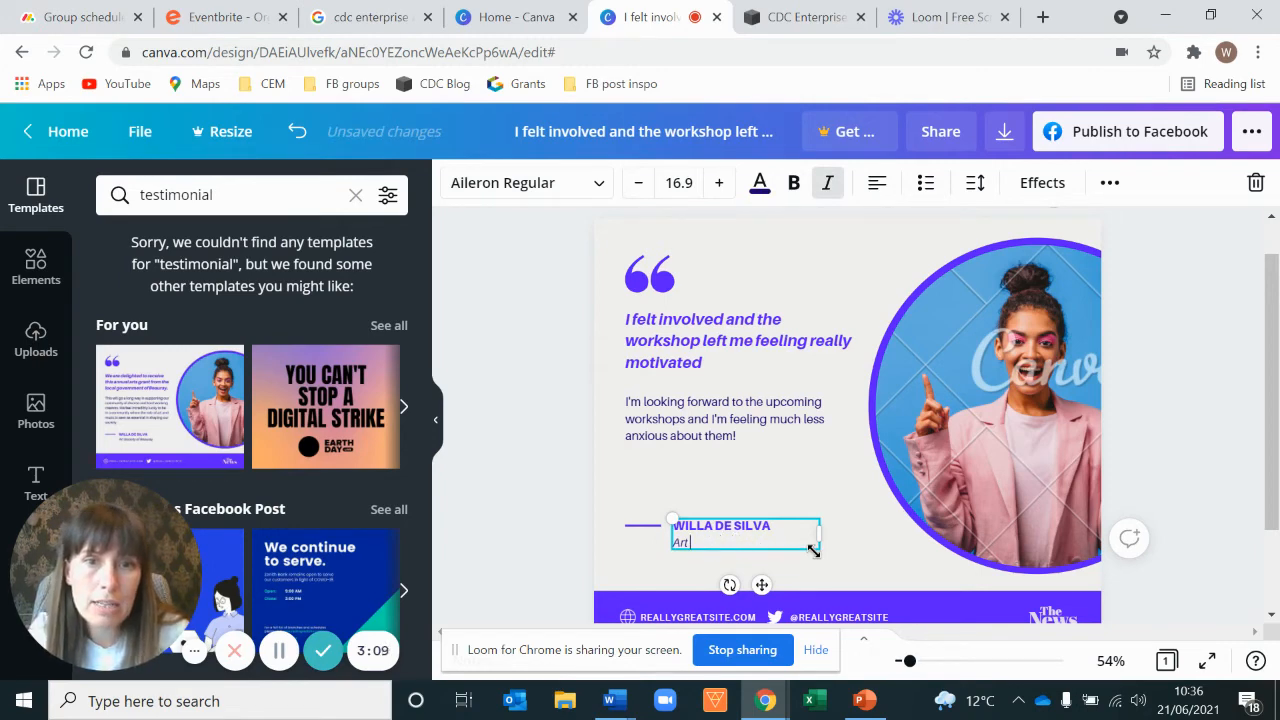
key("BackSpace")
key("BackSpace")
key("BackSpace")
key("BackSpace")
key("BackSpace")
key("BackSpace")
key("BackSpace")
key("BackSpace")
key("BackSpace")
key("BackSpace")
key("BackSpace")
key("BackSpace")
key("BackSpace")
key("BackSpace")
key("BackSpace")
key("BackSpace")
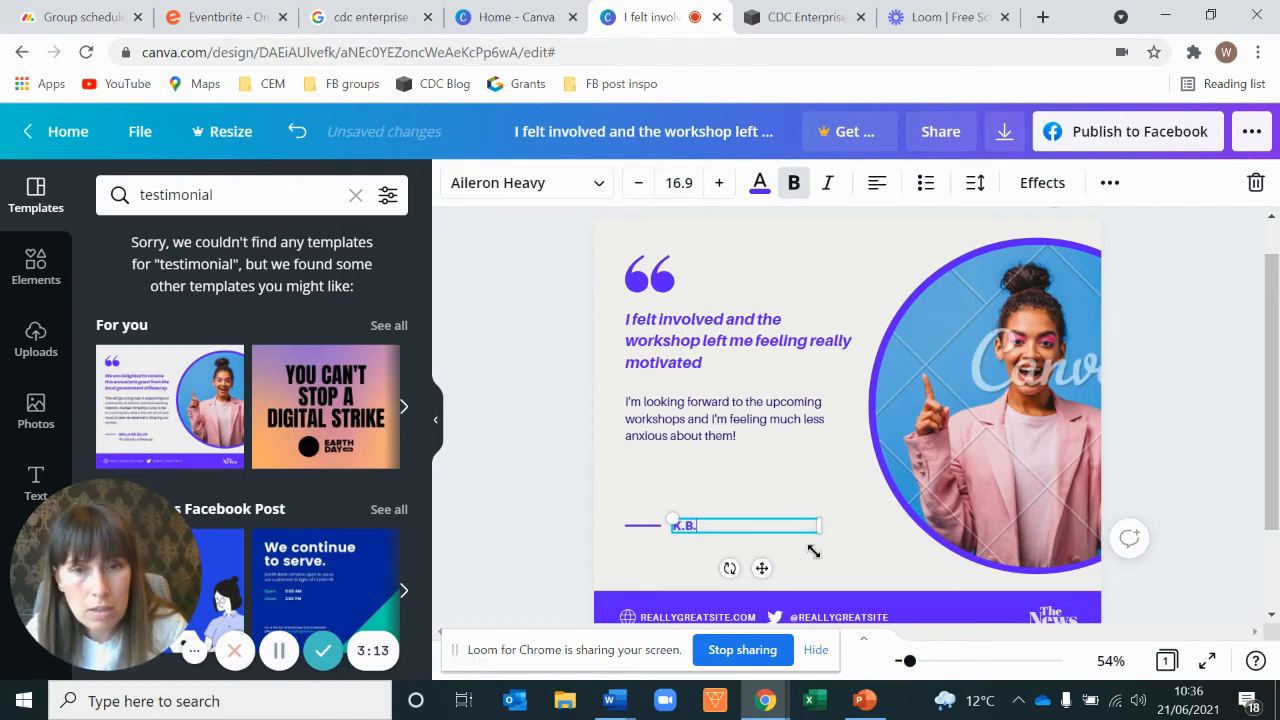
left_click(610, 424)
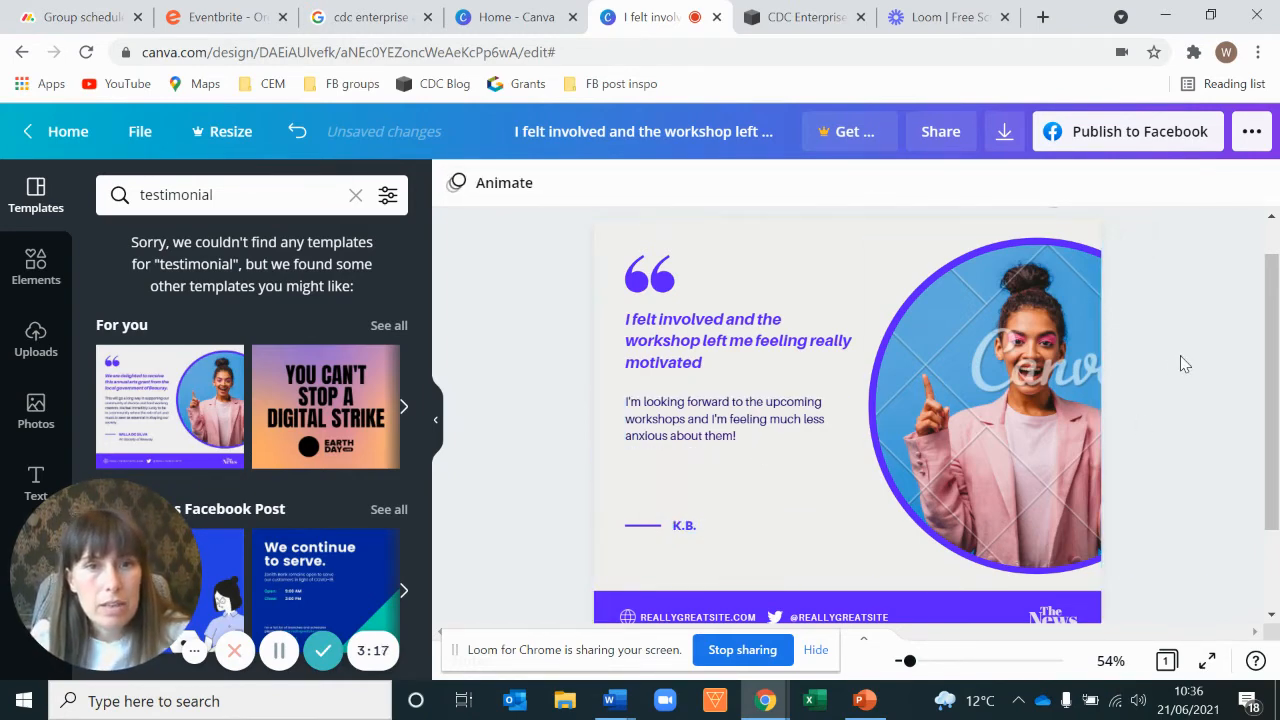
Step: Delete the template's portrait photo from the circular frame on the right
left_click(1172, 408)
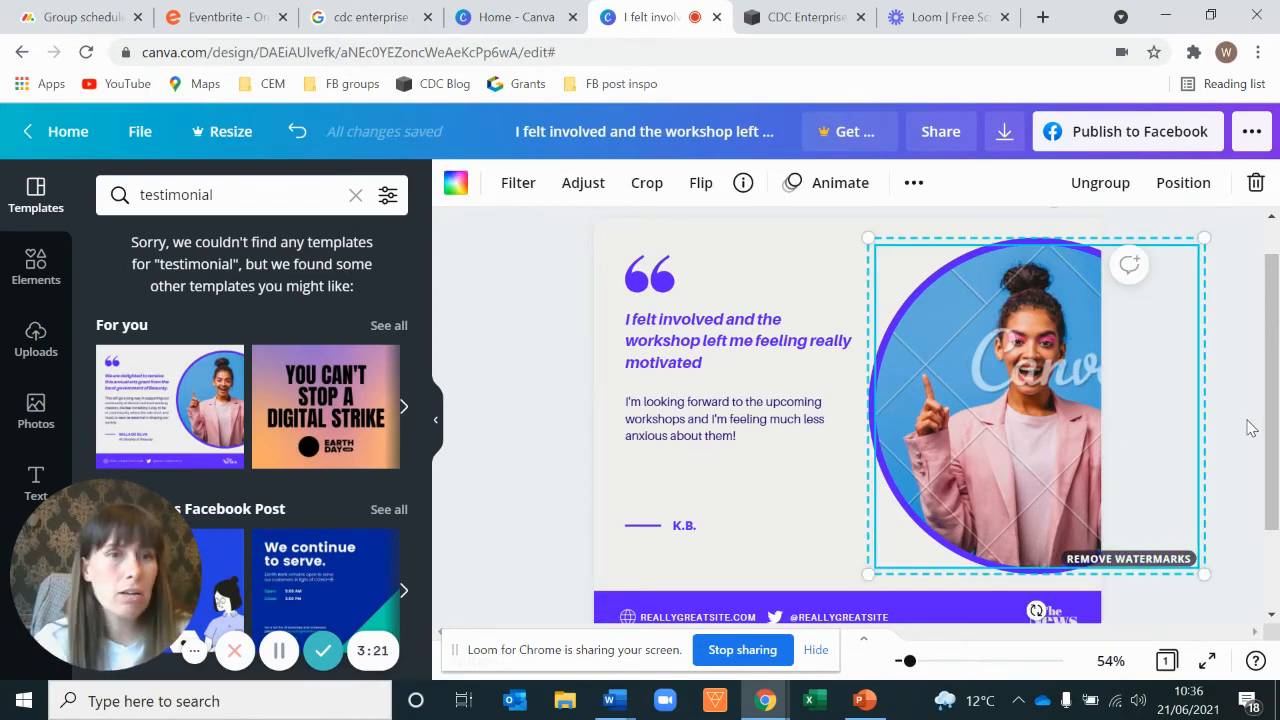
key("Delete")
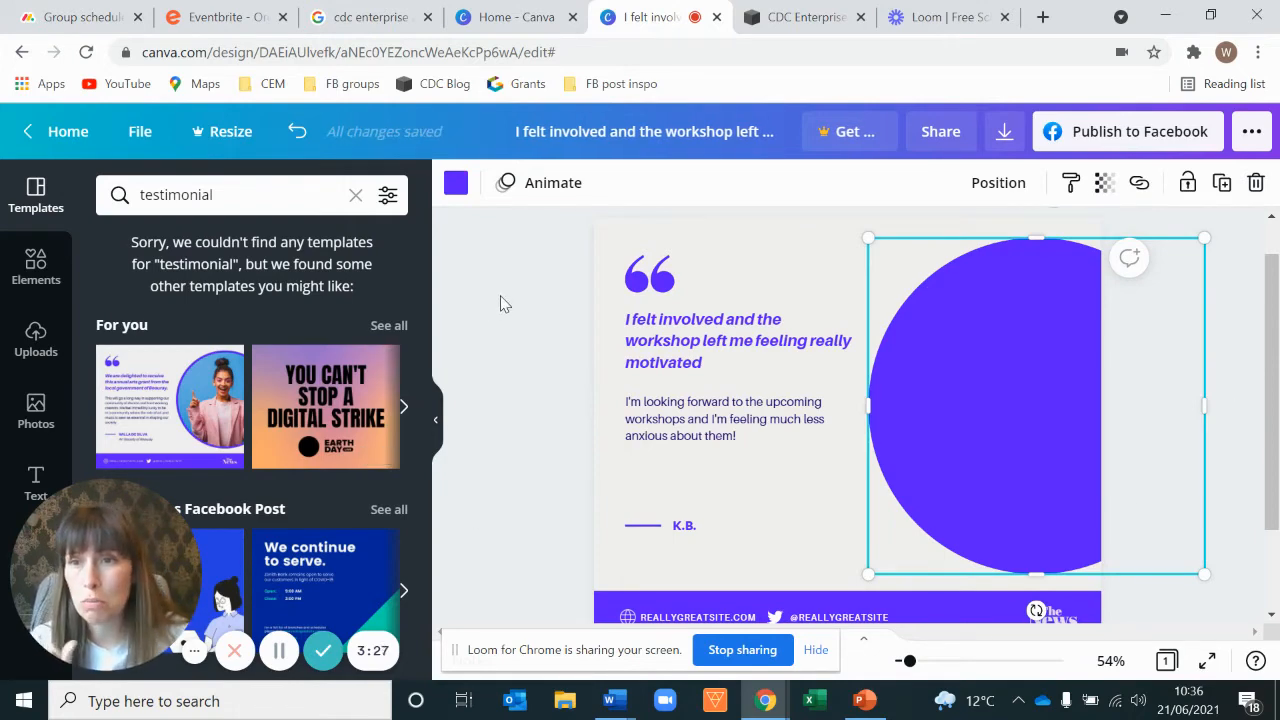
Step: Search stock photos for 'on laptop', browse the results and add the photo of a woman working at a laptop
left_click(35, 412)
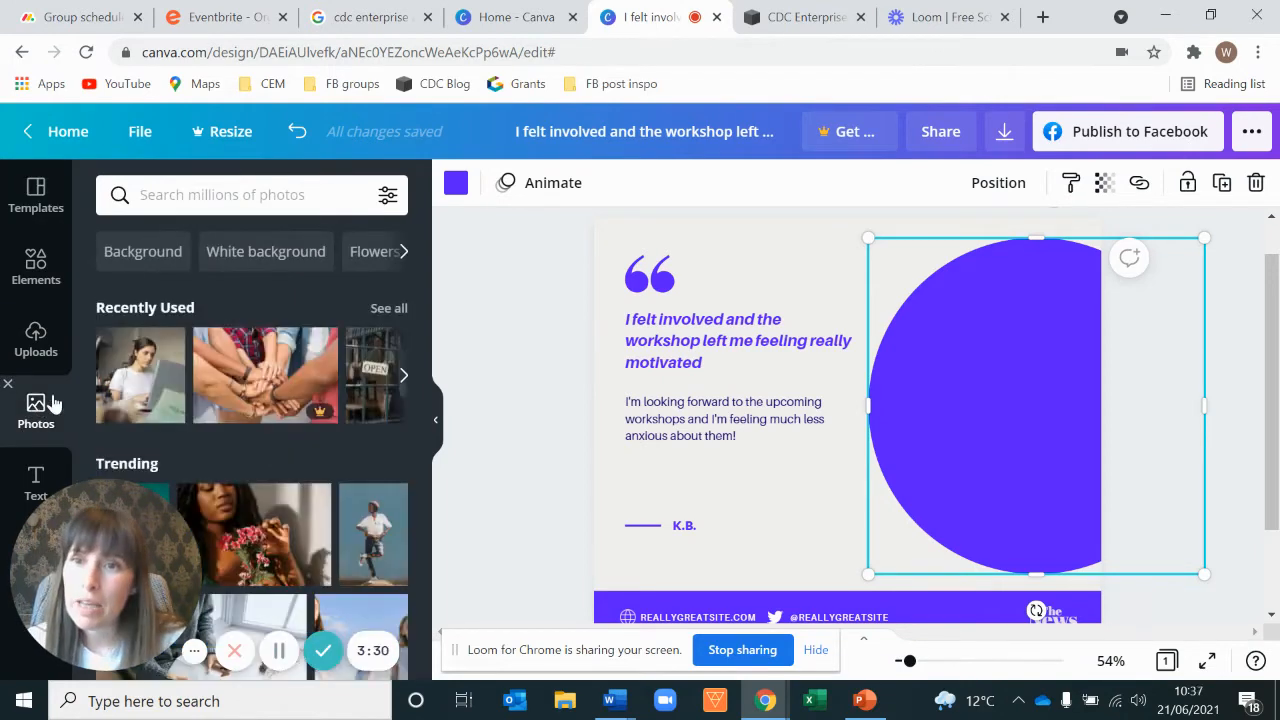
left_click(184, 200)
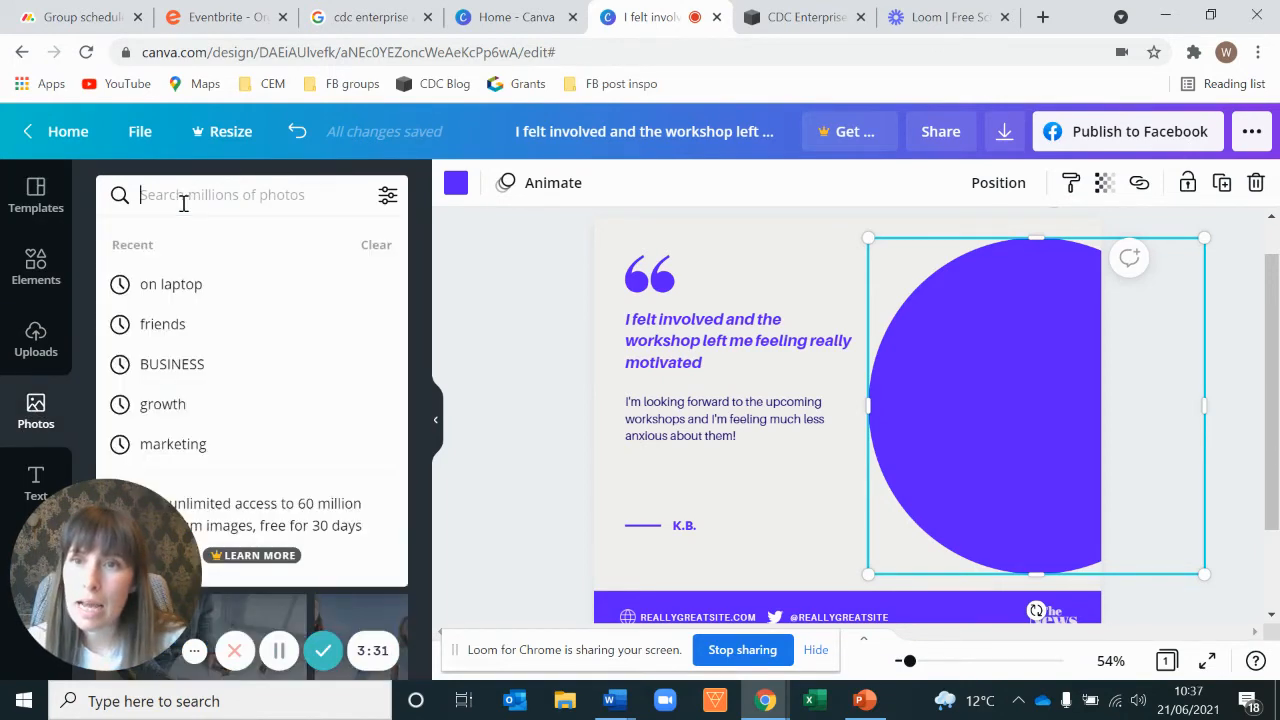
left_click(189, 286)
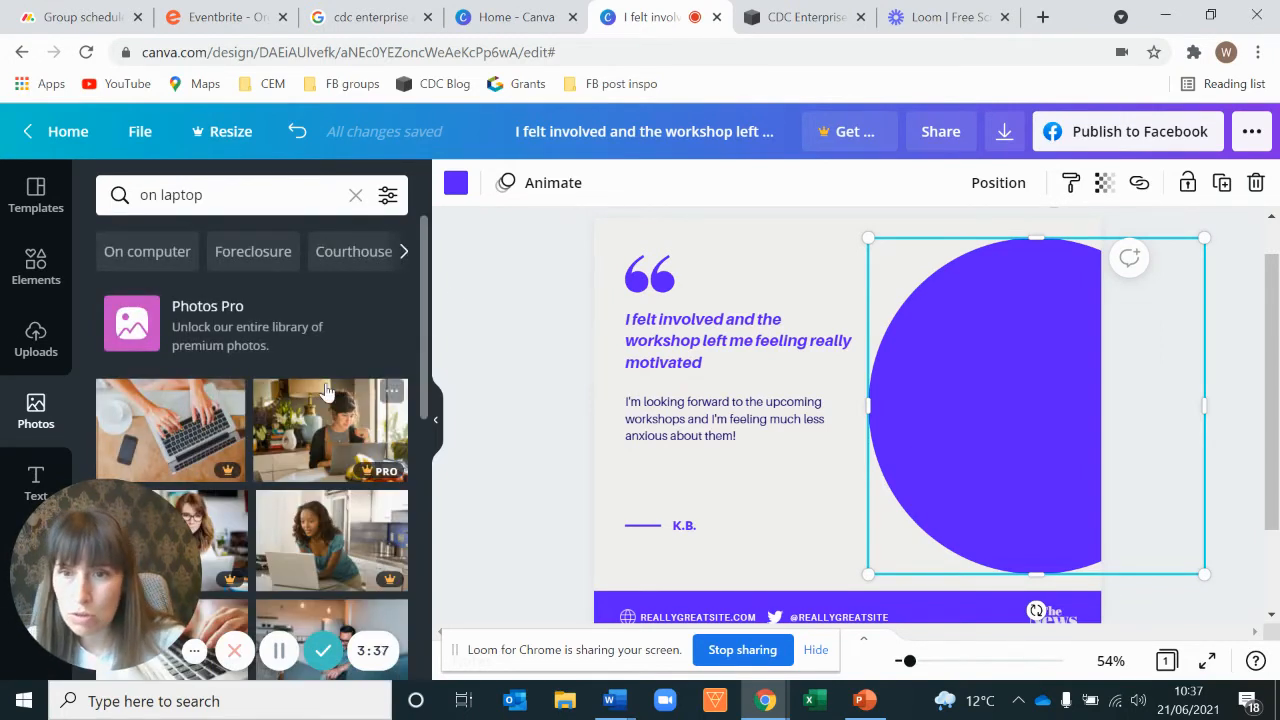
scroll(320, 400, "down", 2)
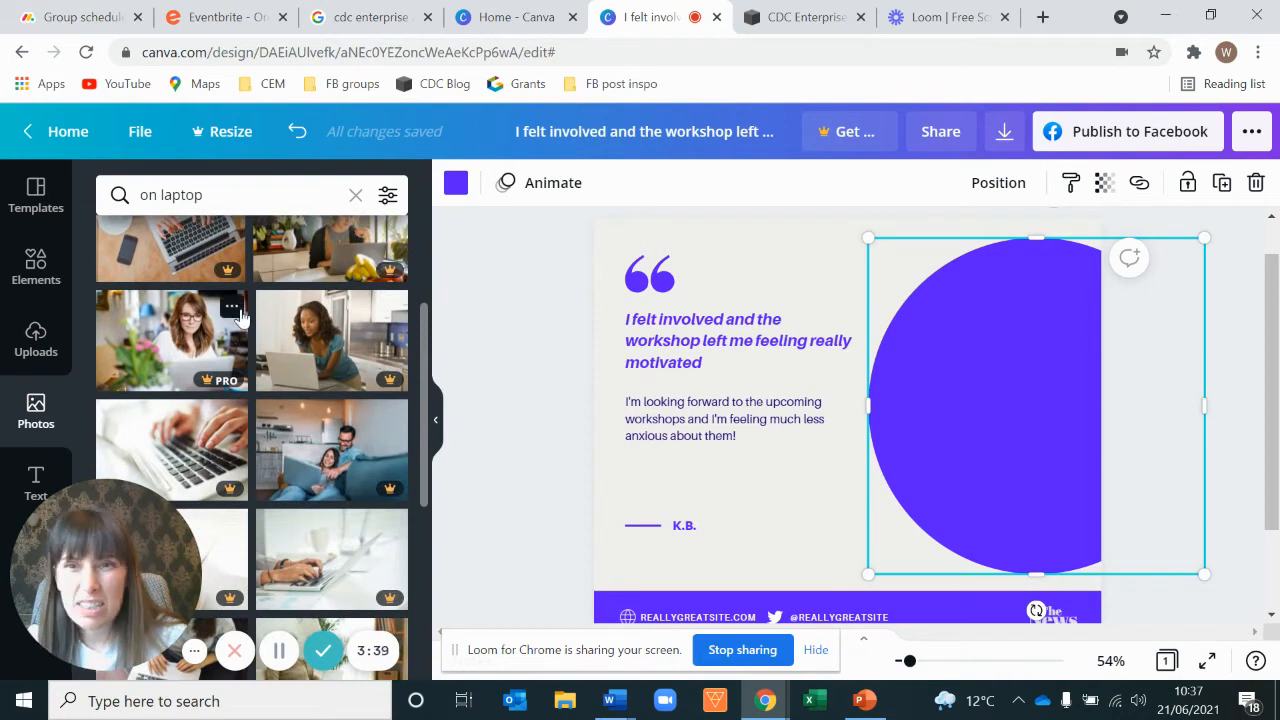
scroll(245, 345, "down", 1)
scroll(296, 330, "down", 2)
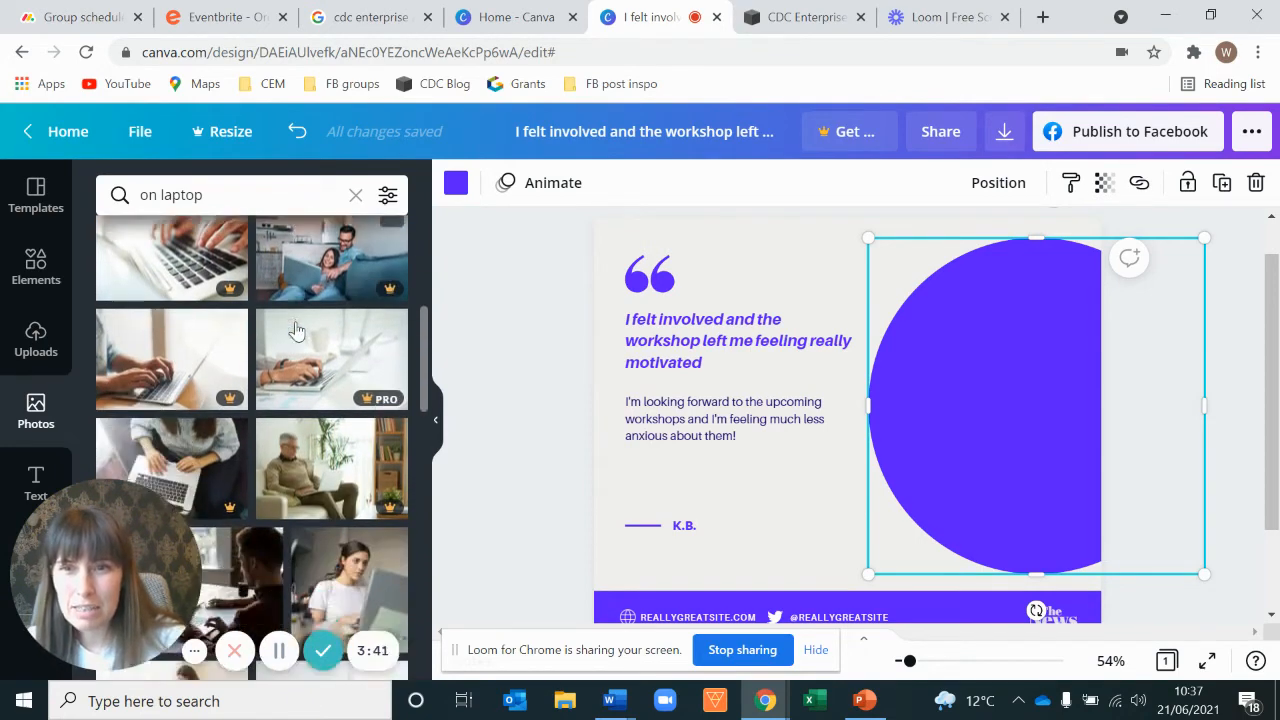
scroll(296, 330, "down", 5)
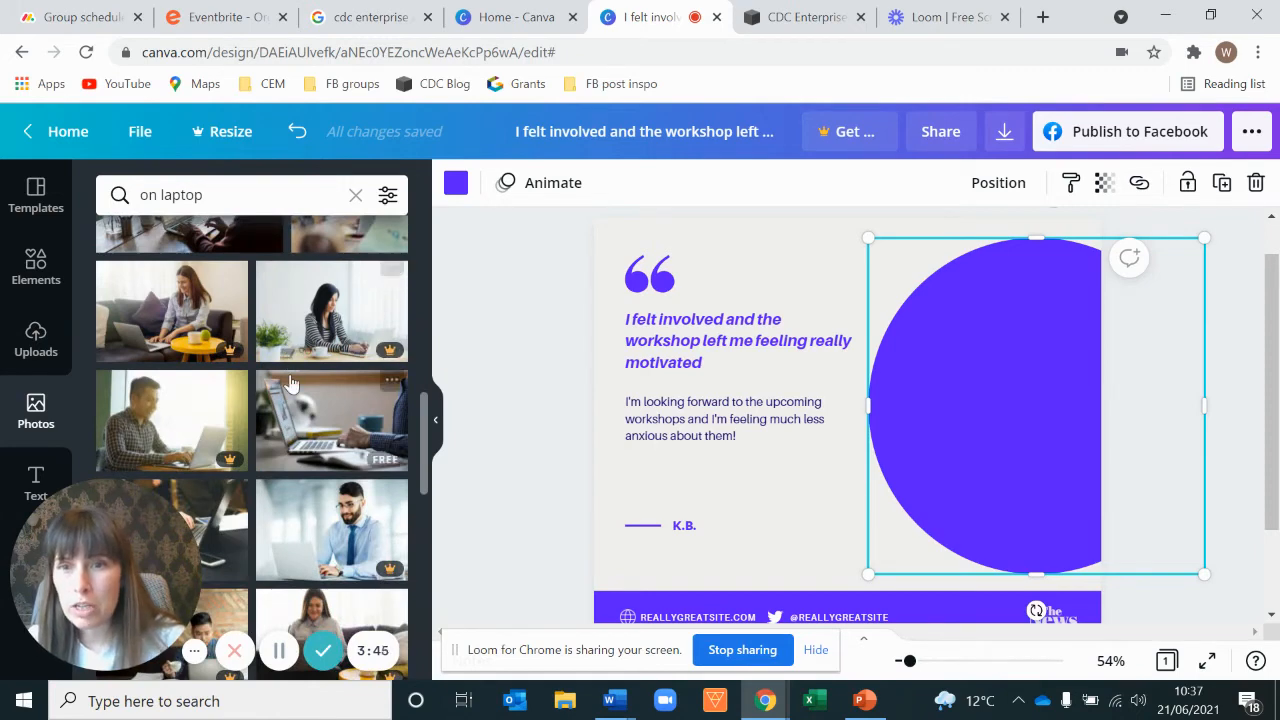
scroll(291, 340, "down", 3)
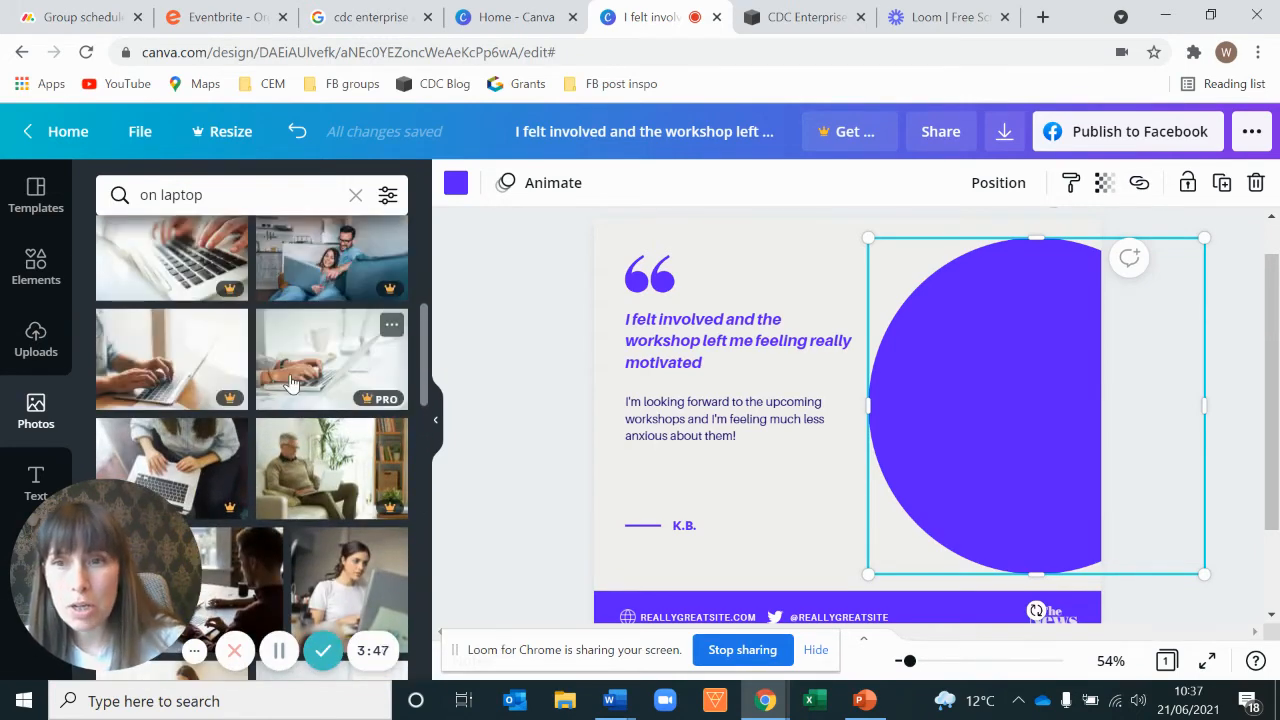
scroll(284, 385, "up", 1)
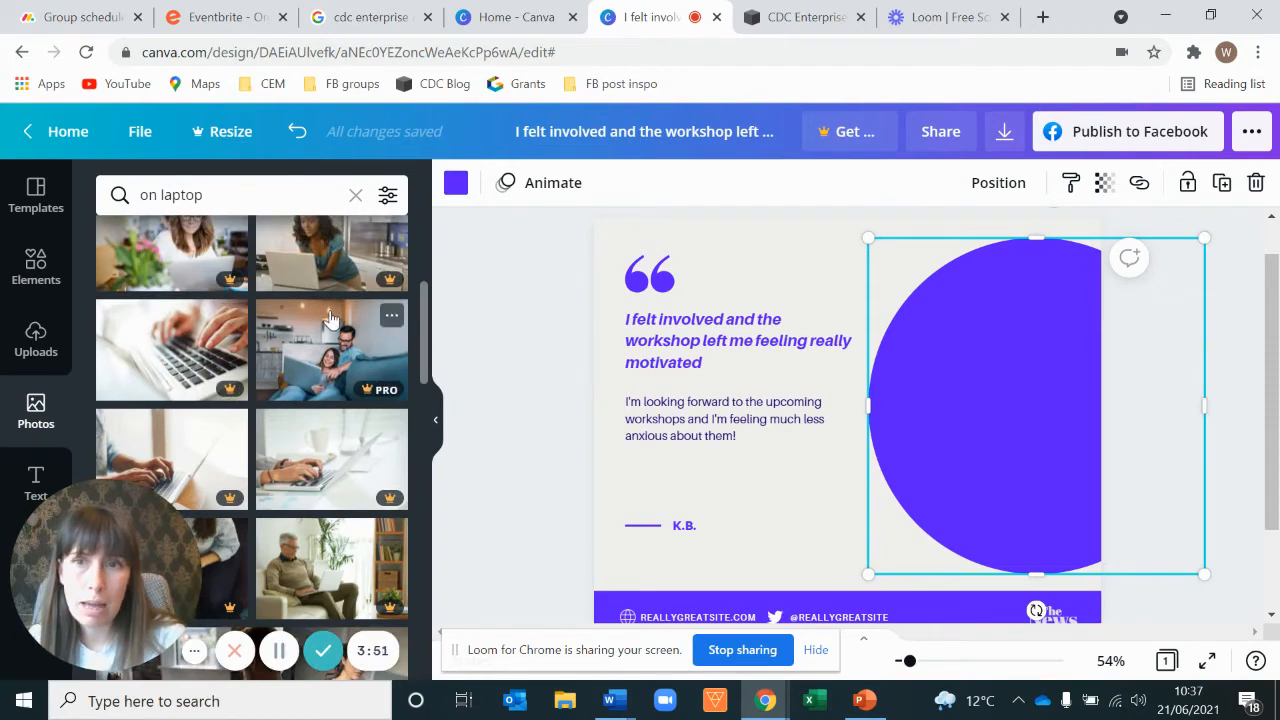
scroll(331, 318, "down", 3)
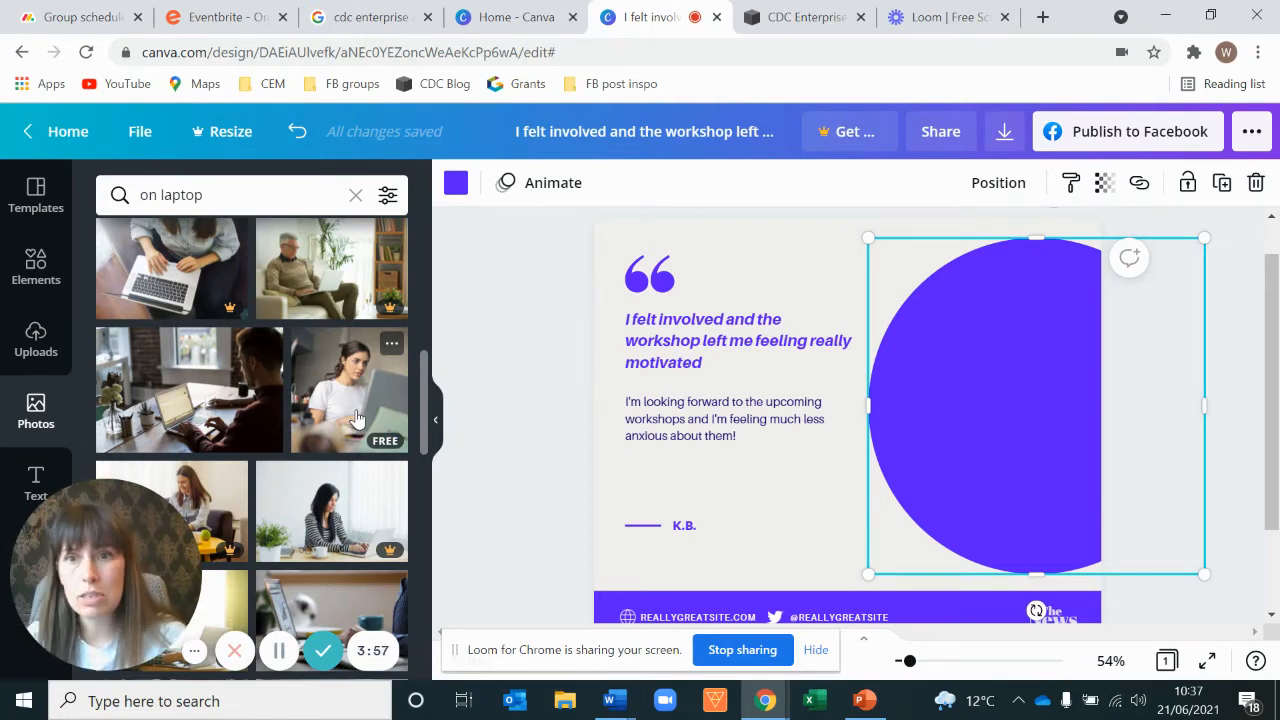
scroll(345, 420, "down", 2)
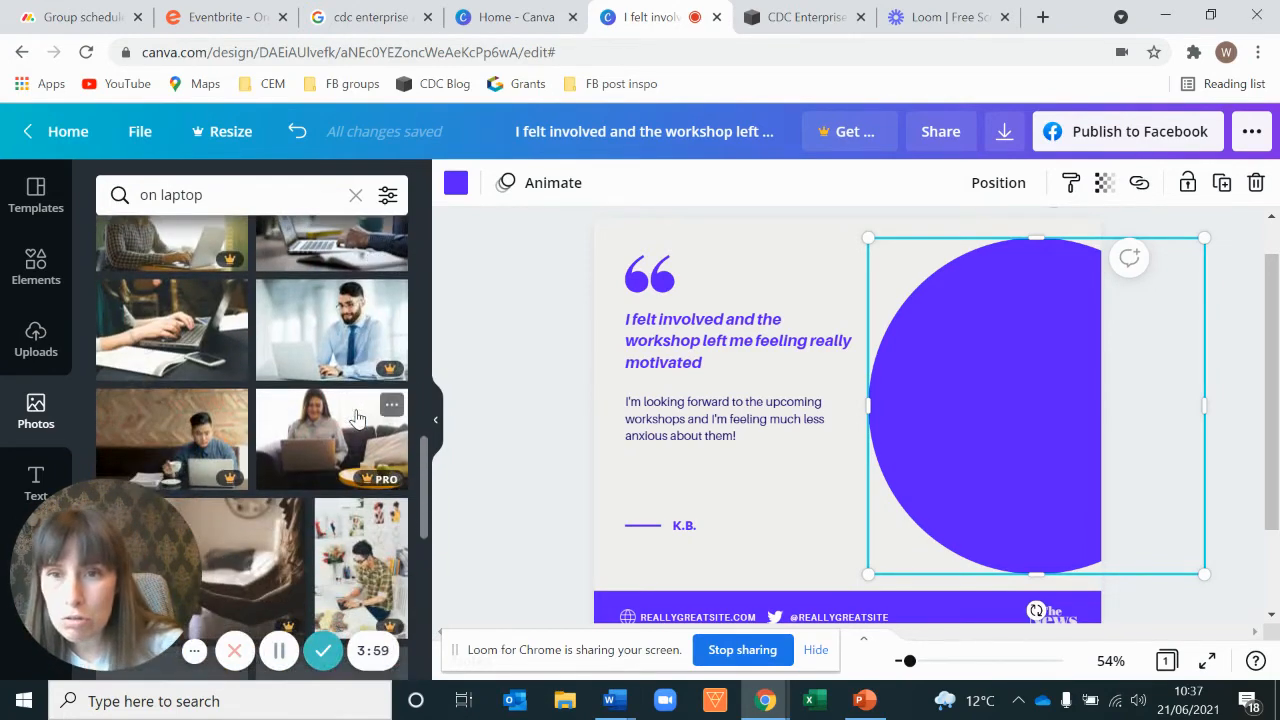
scroll(316, 422, "down", 2)
scroll(316, 422, "down", 5)
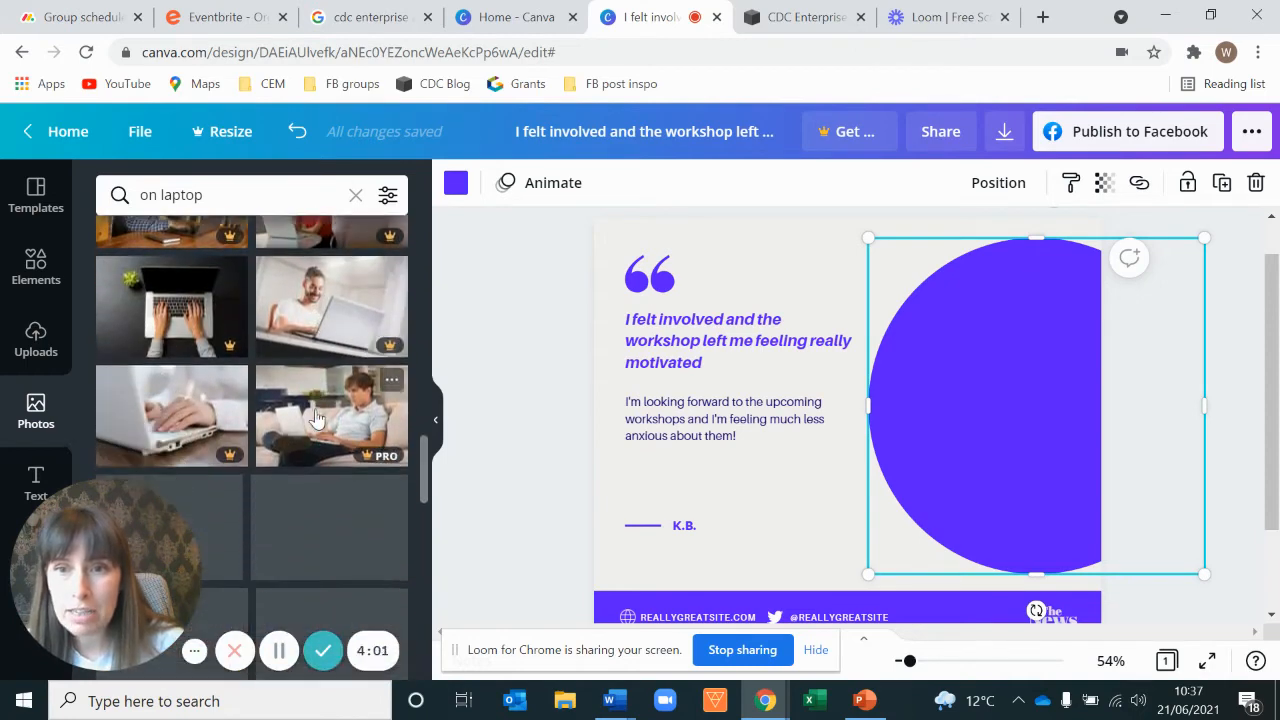
scroll(313, 440, "up", 9)
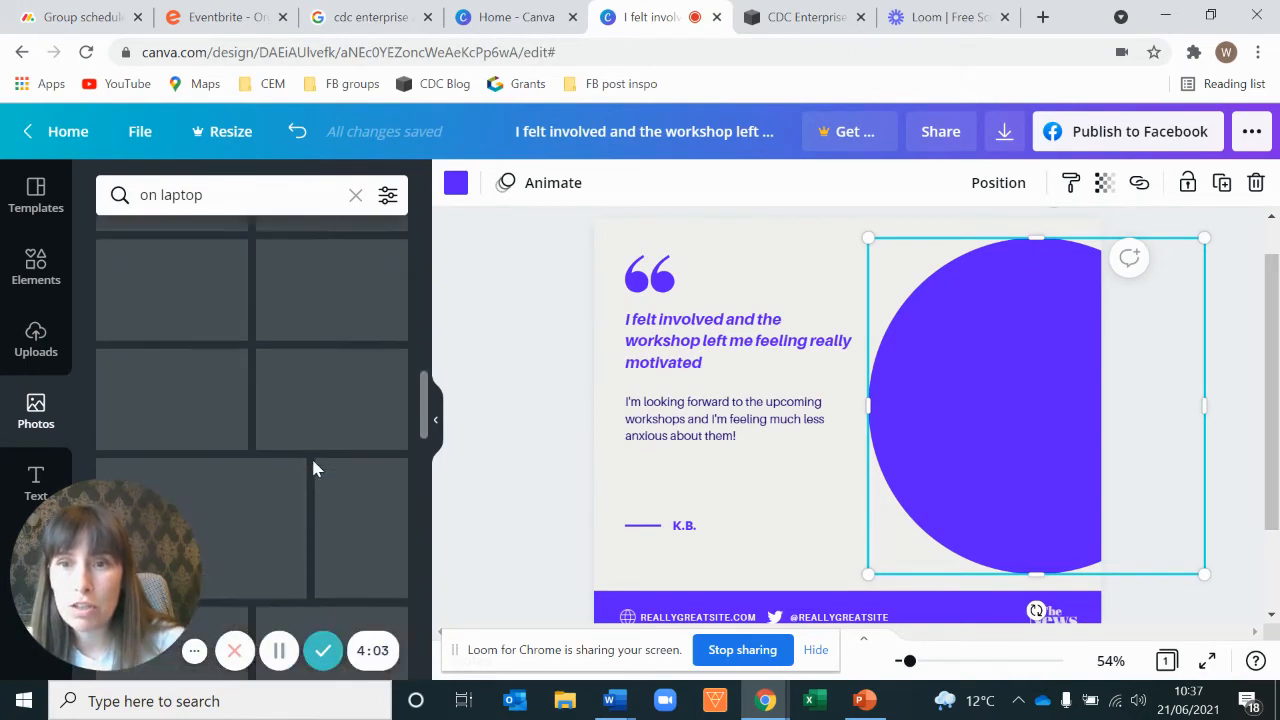
scroll(330, 460, "up", 4)
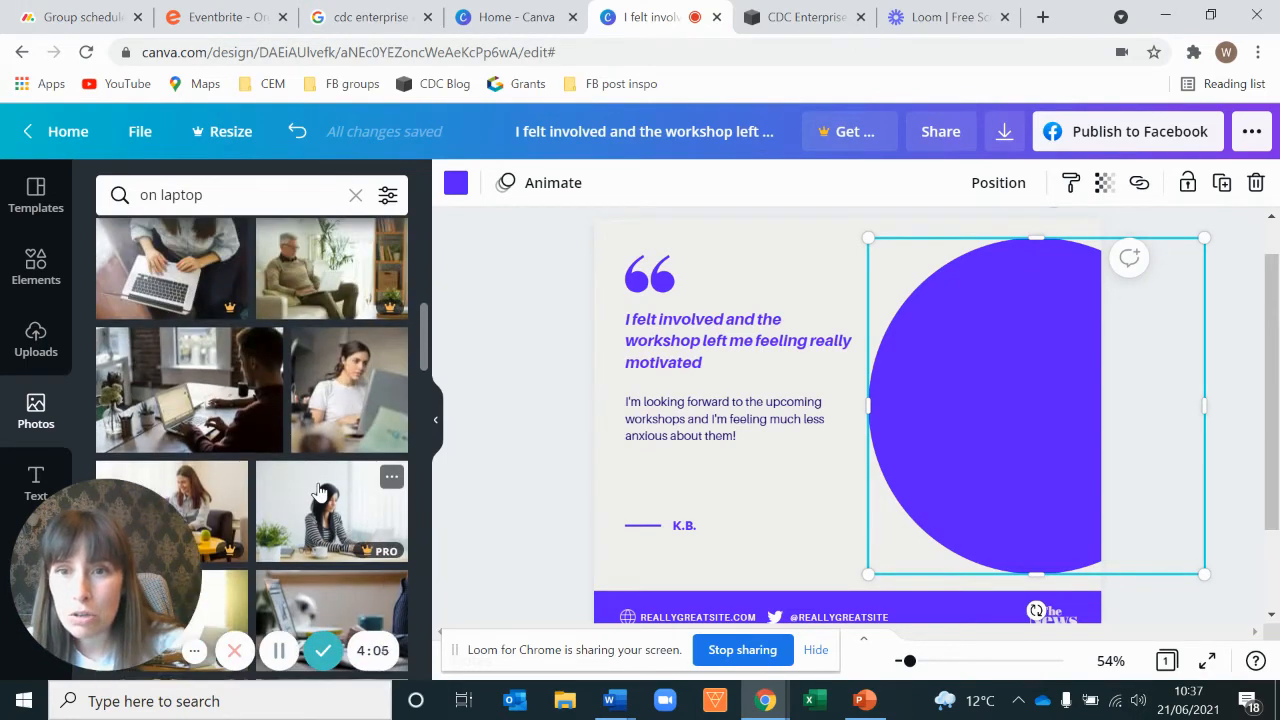
left_click(336, 493)
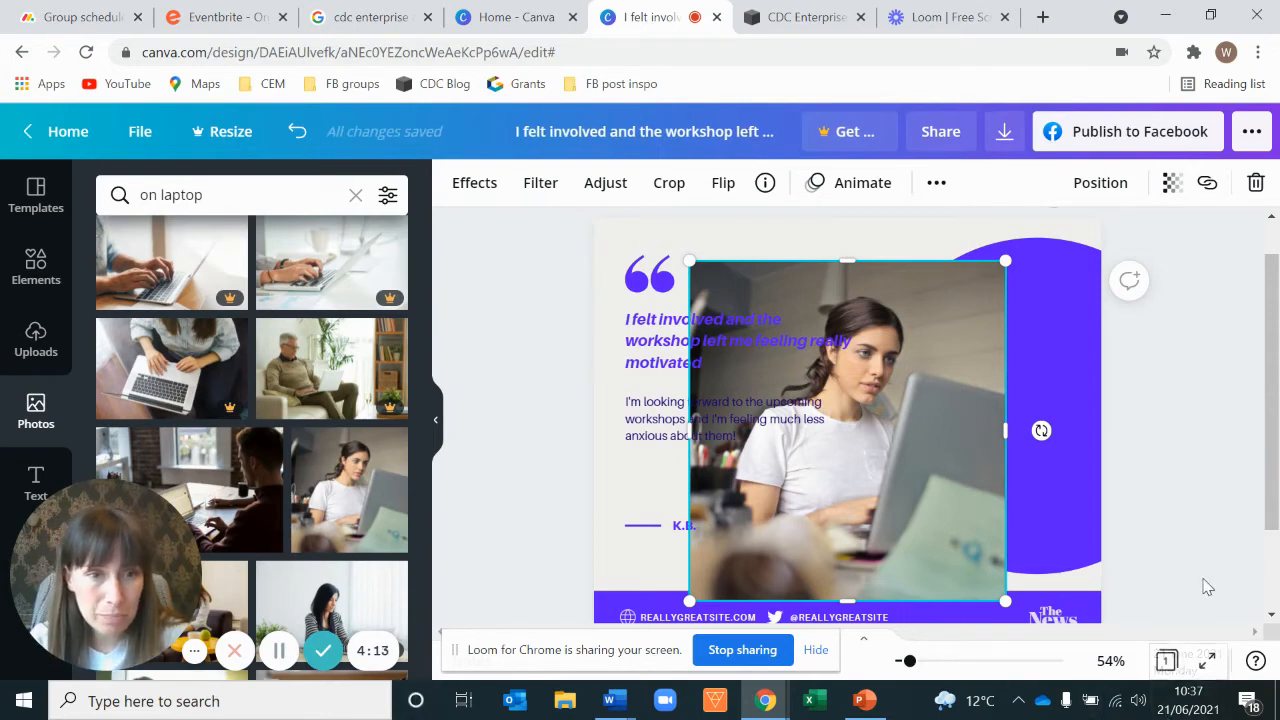
Step: Delete the purple circle shape behind the new photo
left_click(1069, 313)
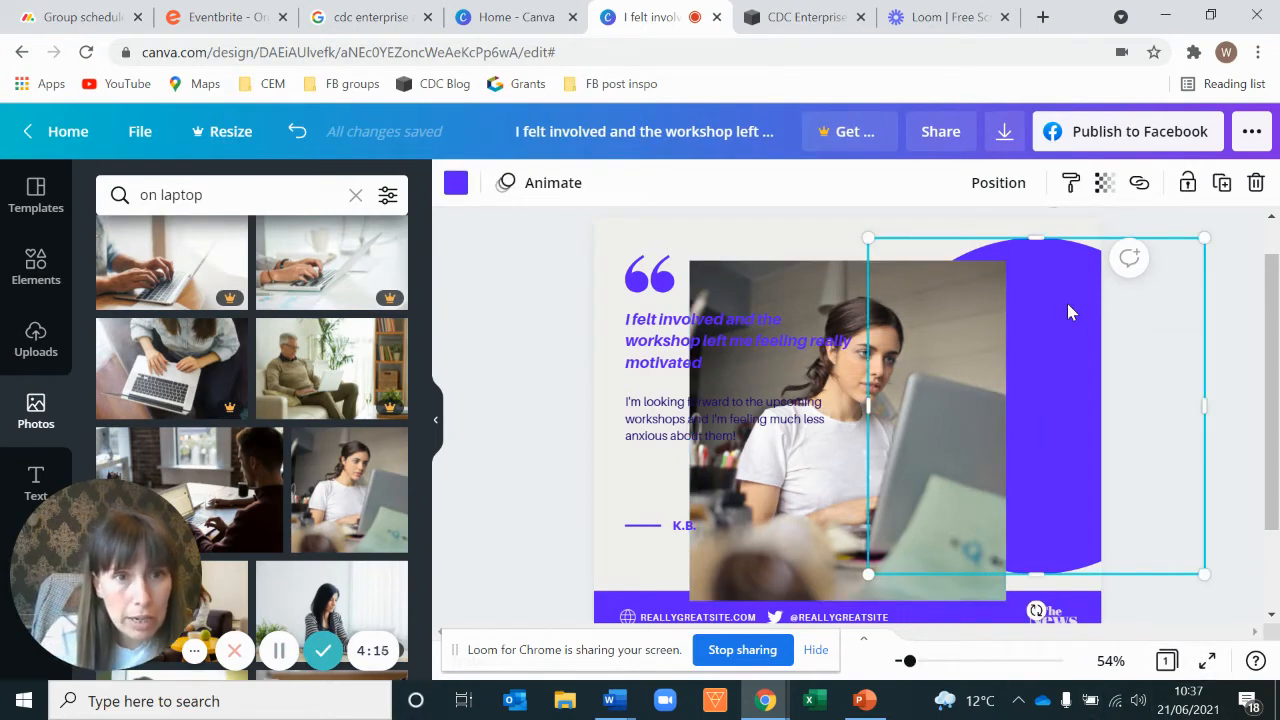
key("Delete")
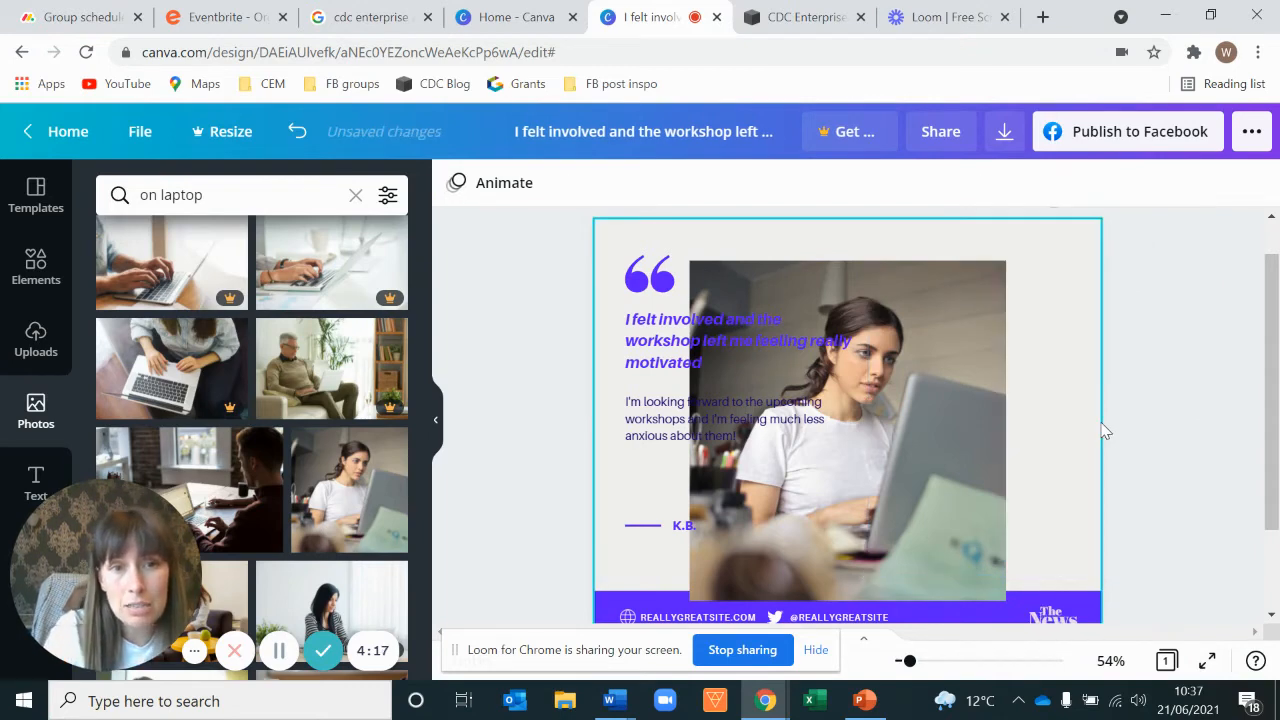
Step: Move the laptop photo to the right side and enlarge it to fill the right-hand panel
left_click(840, 454)
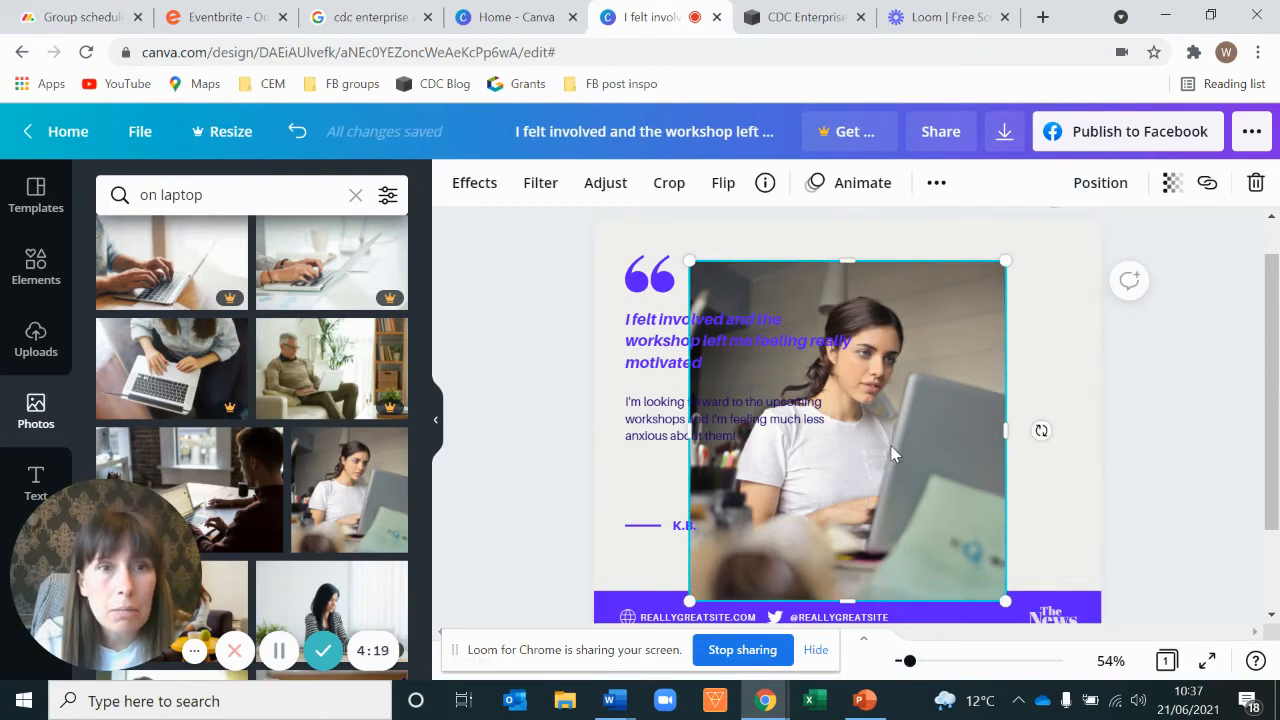
left_click_drag(893, 453, 1067, 404)
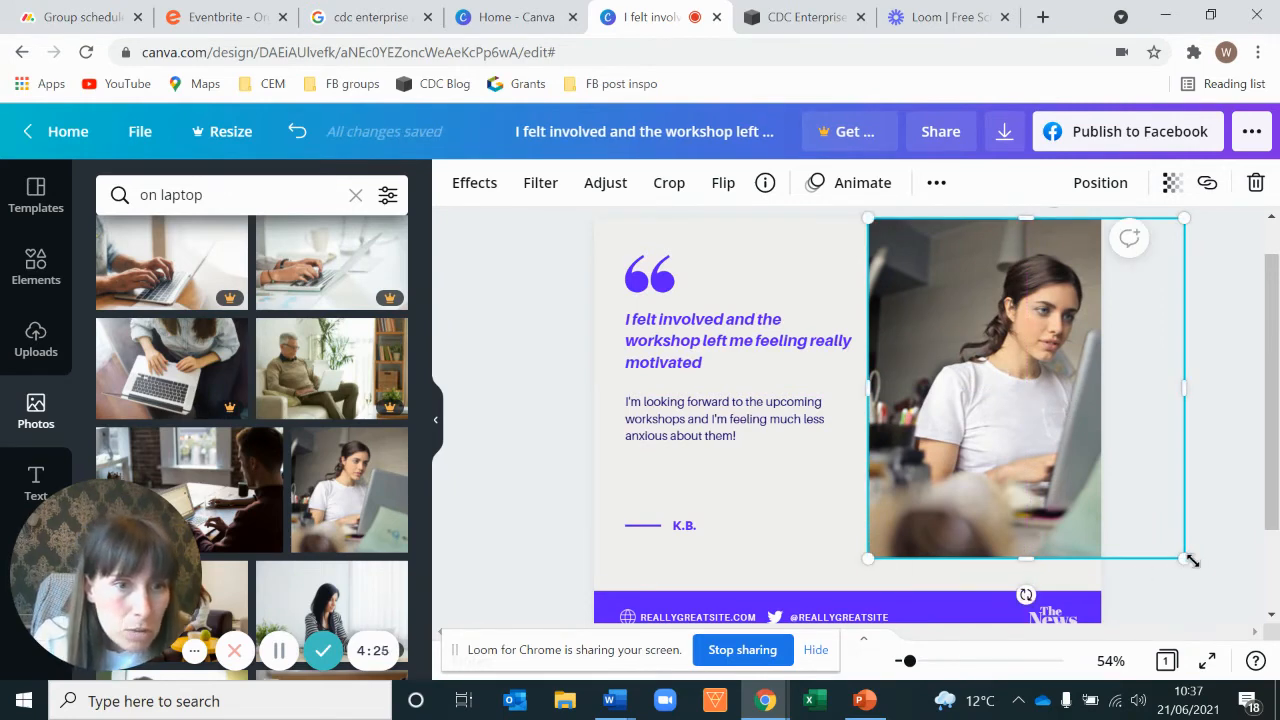
left_click_drag(1187, 561, 1214, 590)
left_click(1245, 580)
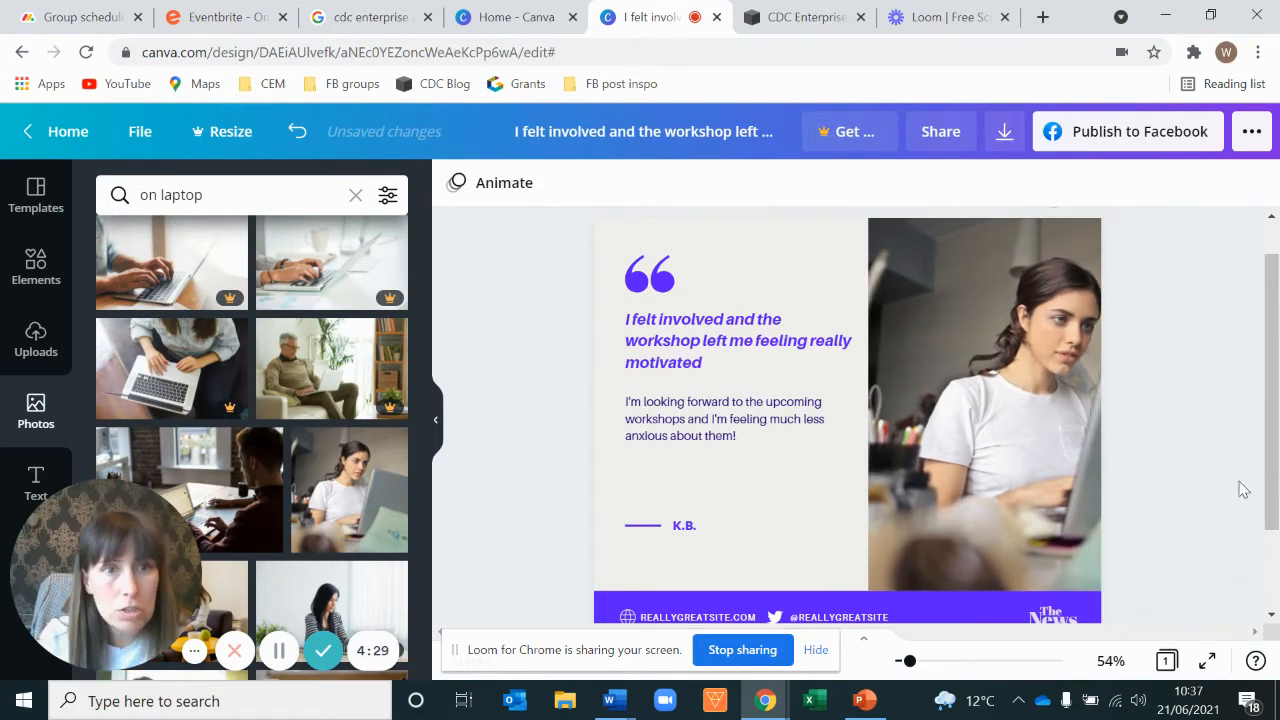
scroll(1240, 470, "down", 1)
scroll(1231, 451, "up", 2)
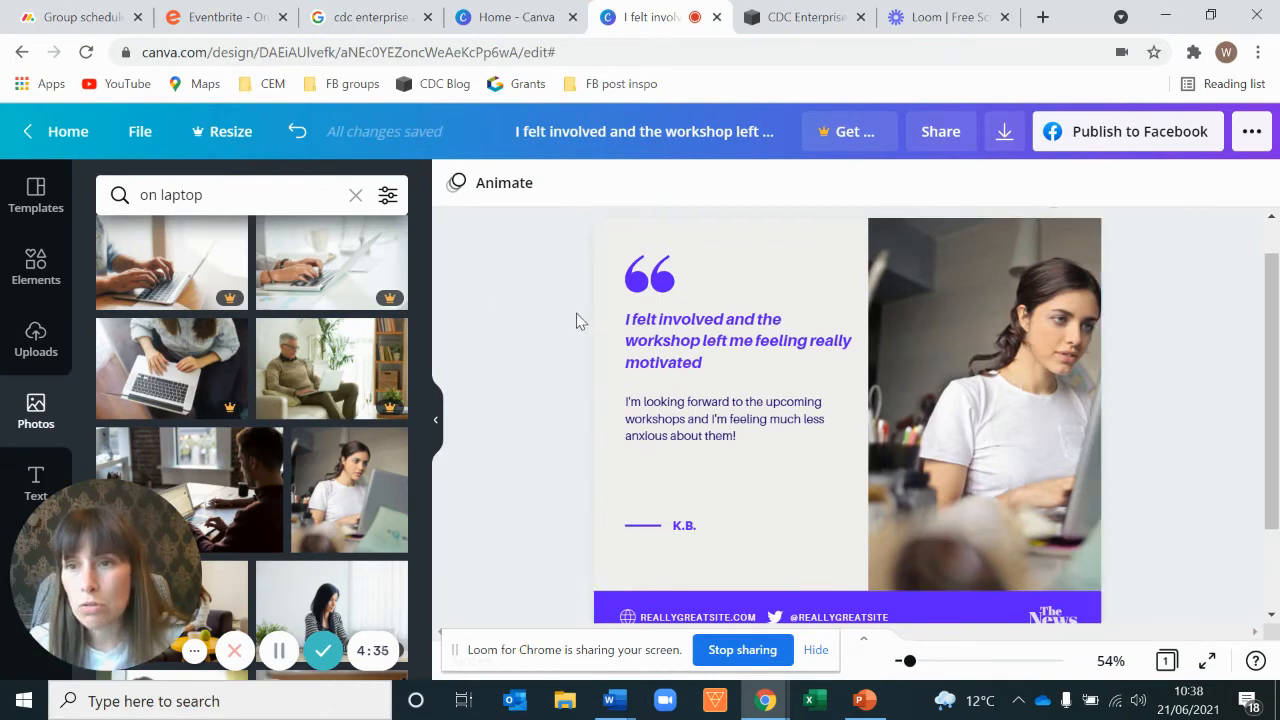
left_click(24, 342)
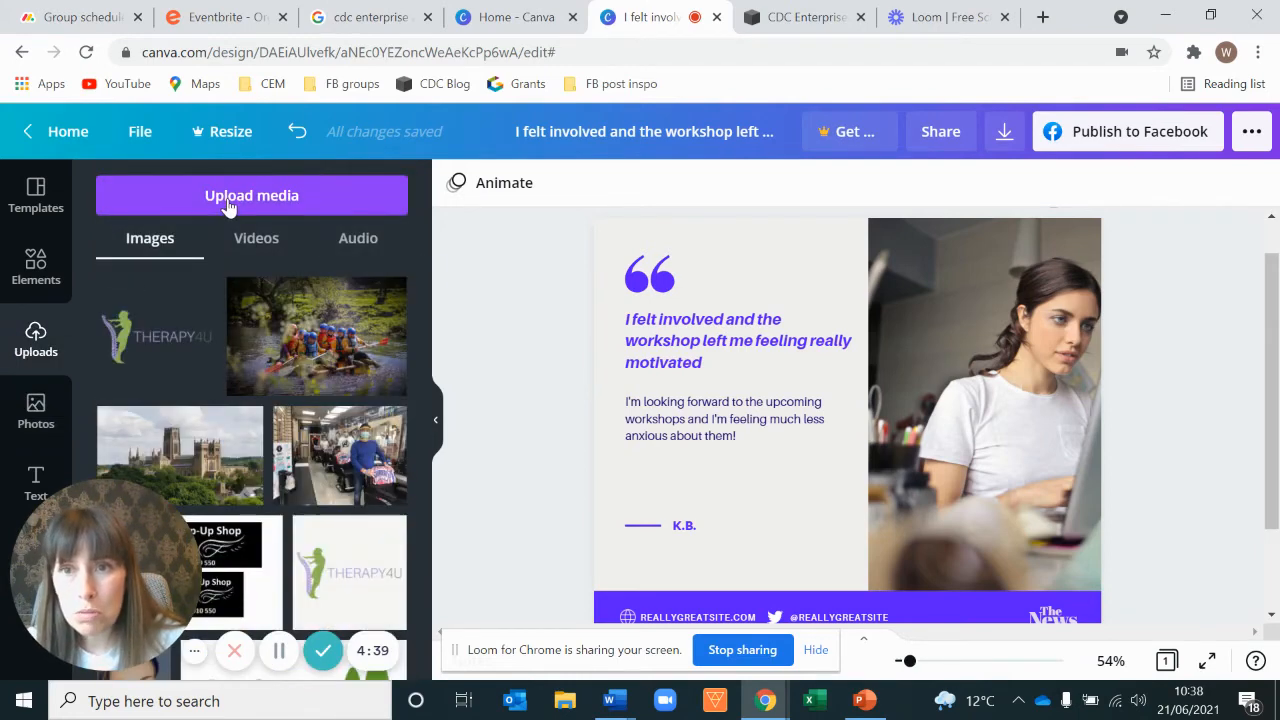
left_click(228, 196)
left_click(132, 309)
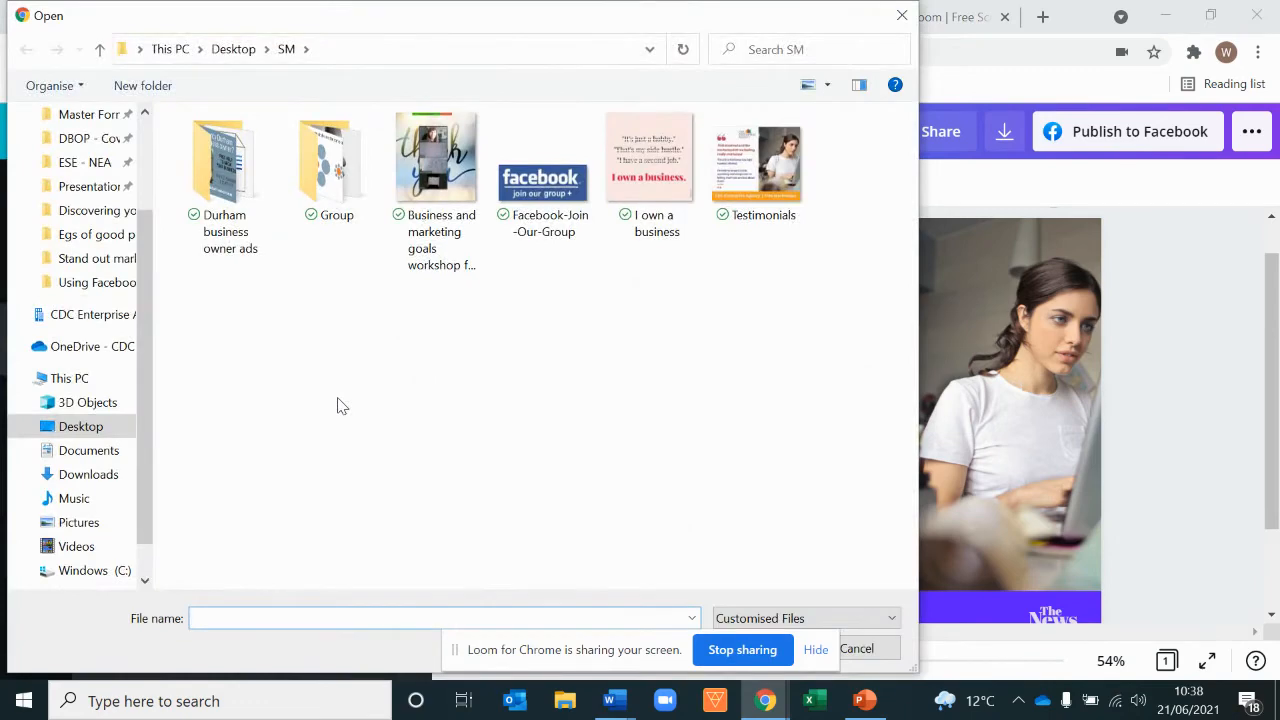
left_click(901, 17)
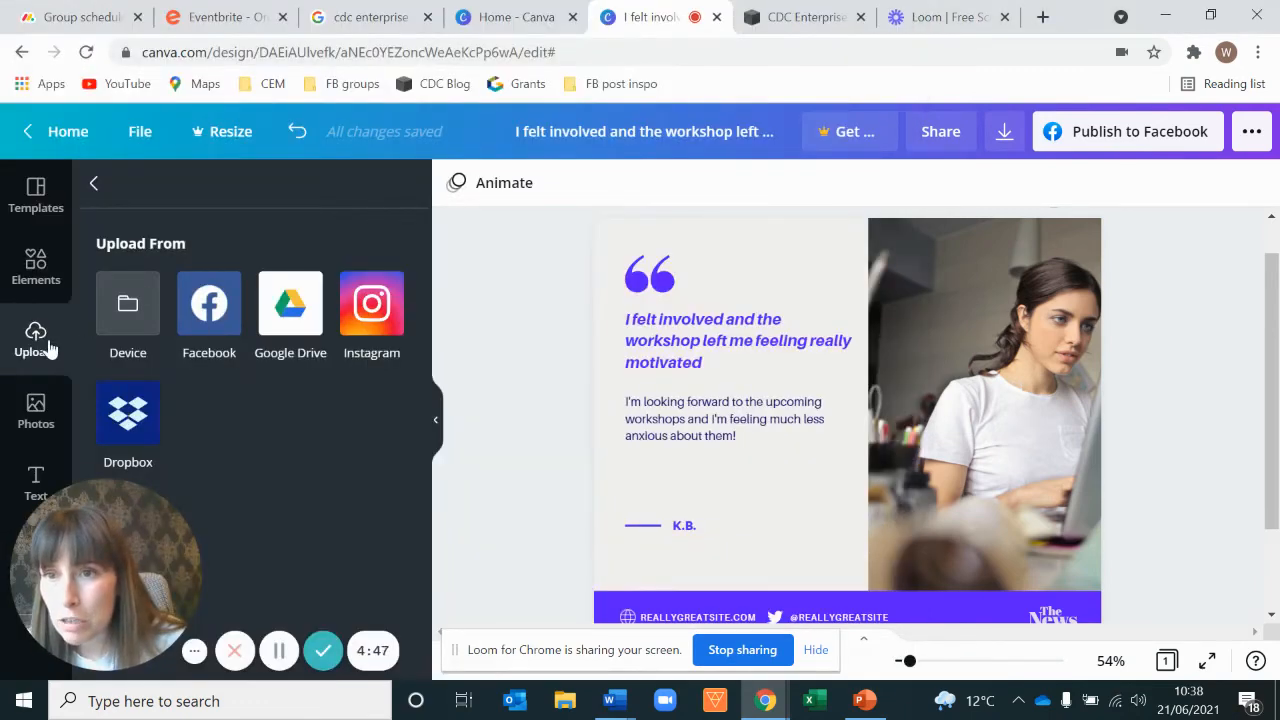
Step: Insert the uploaded CDC Enterprise Agency logo into the design
left_click(95, 185)
scroll(314, 368, "down", 5)
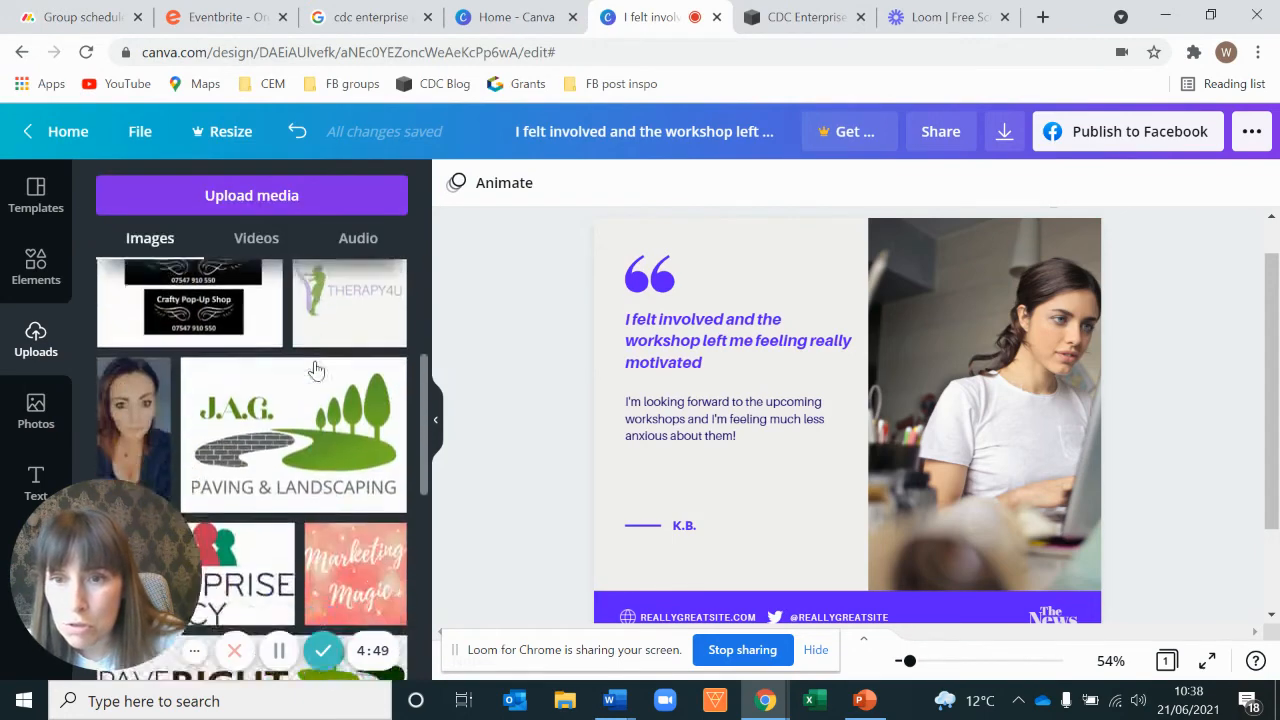
scroll(318, 375, "down", 2)
left_click(210, 362)
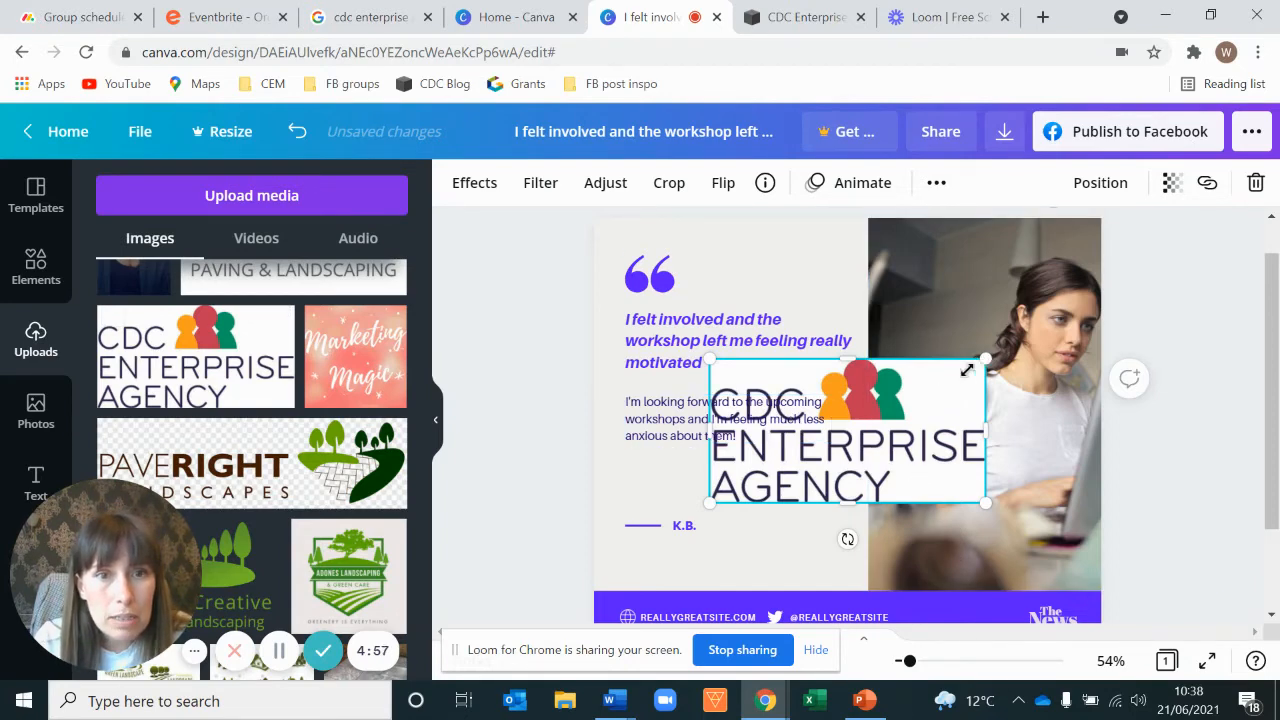
Step: Shrink the logo and place it beside the quote marks above the headline
left_click_drag(967, 370, 790, 281)
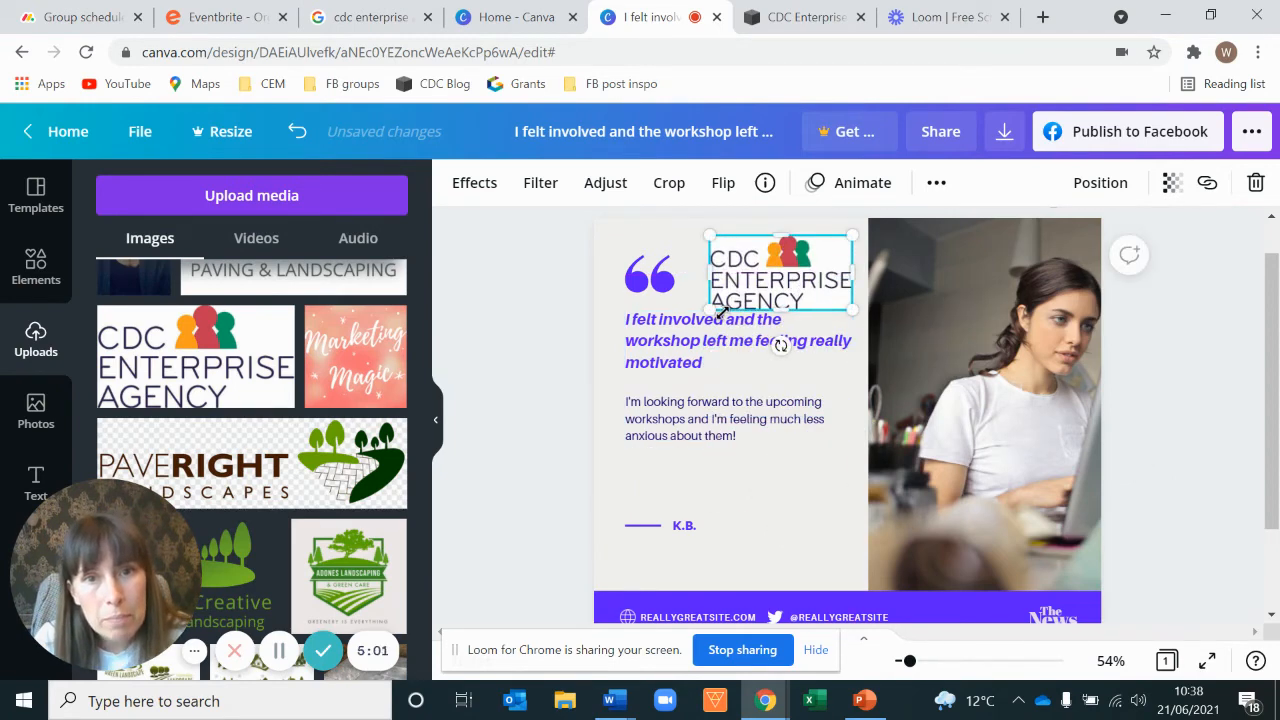
left_click_drag(718, 307, 727, 300)
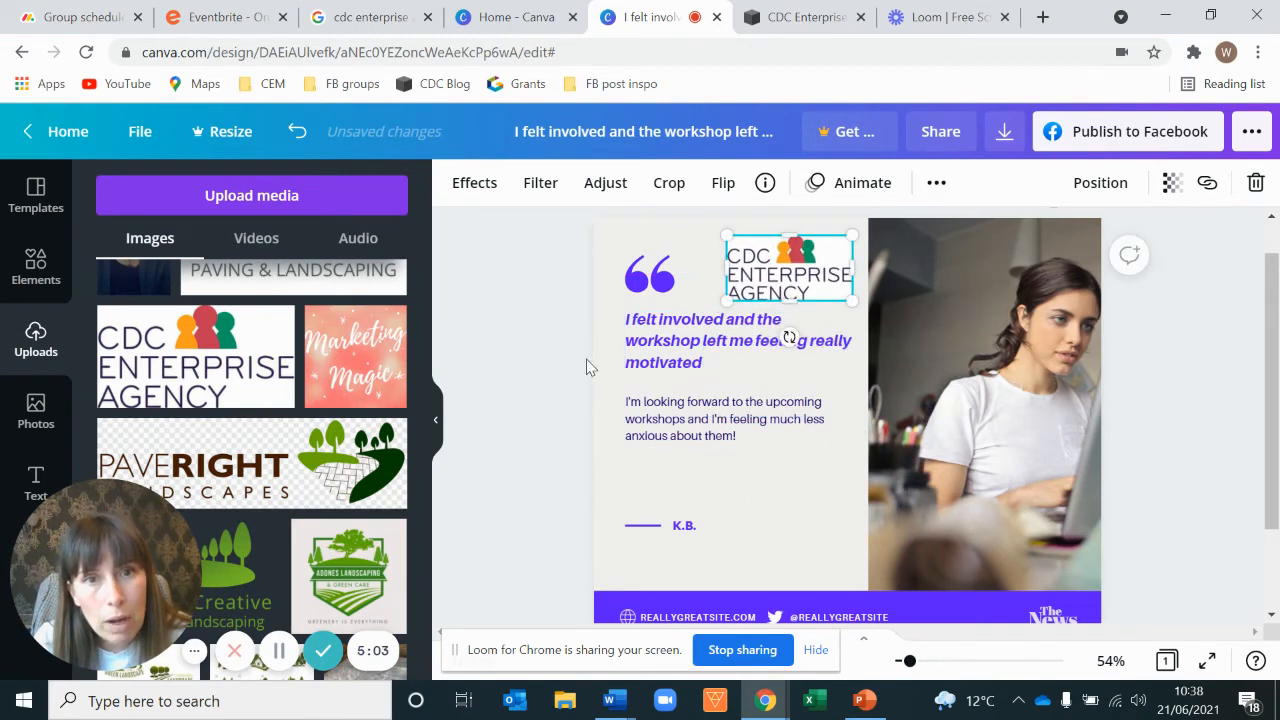
left_click(541, 363)
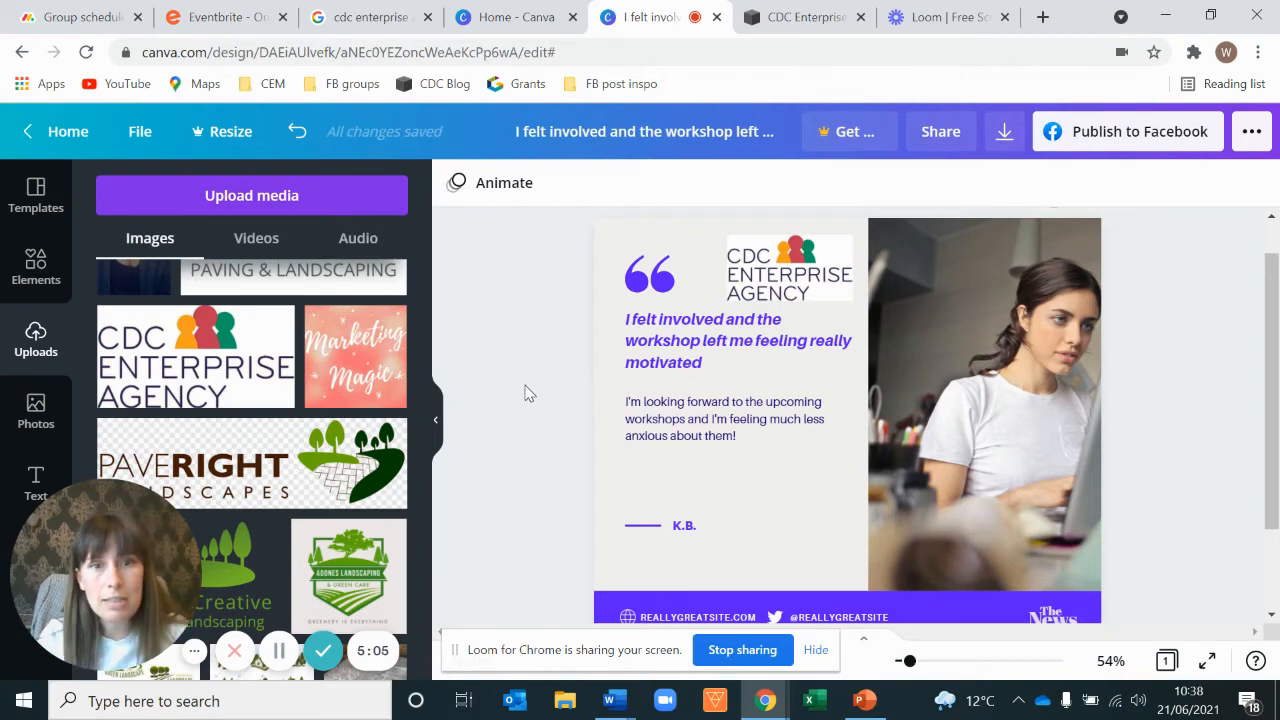
left_click(615, 580)
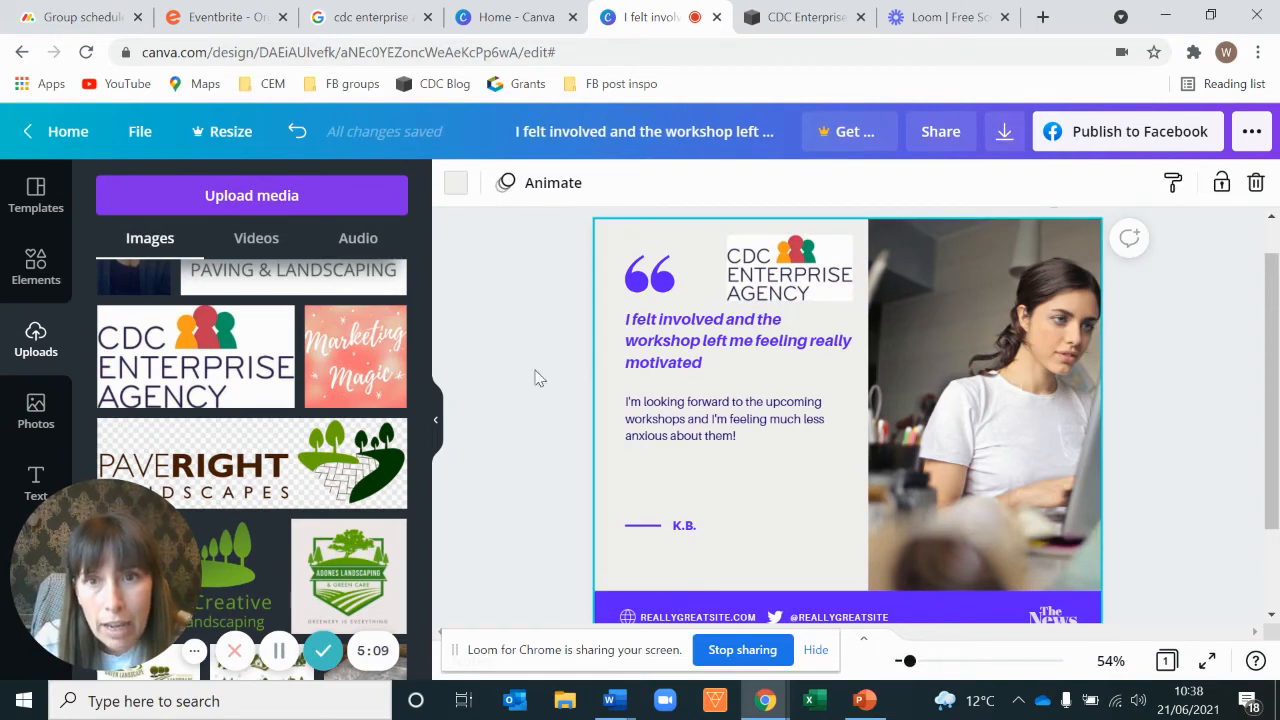
Step: Change the design's background colour to white
left_click(455, 186)
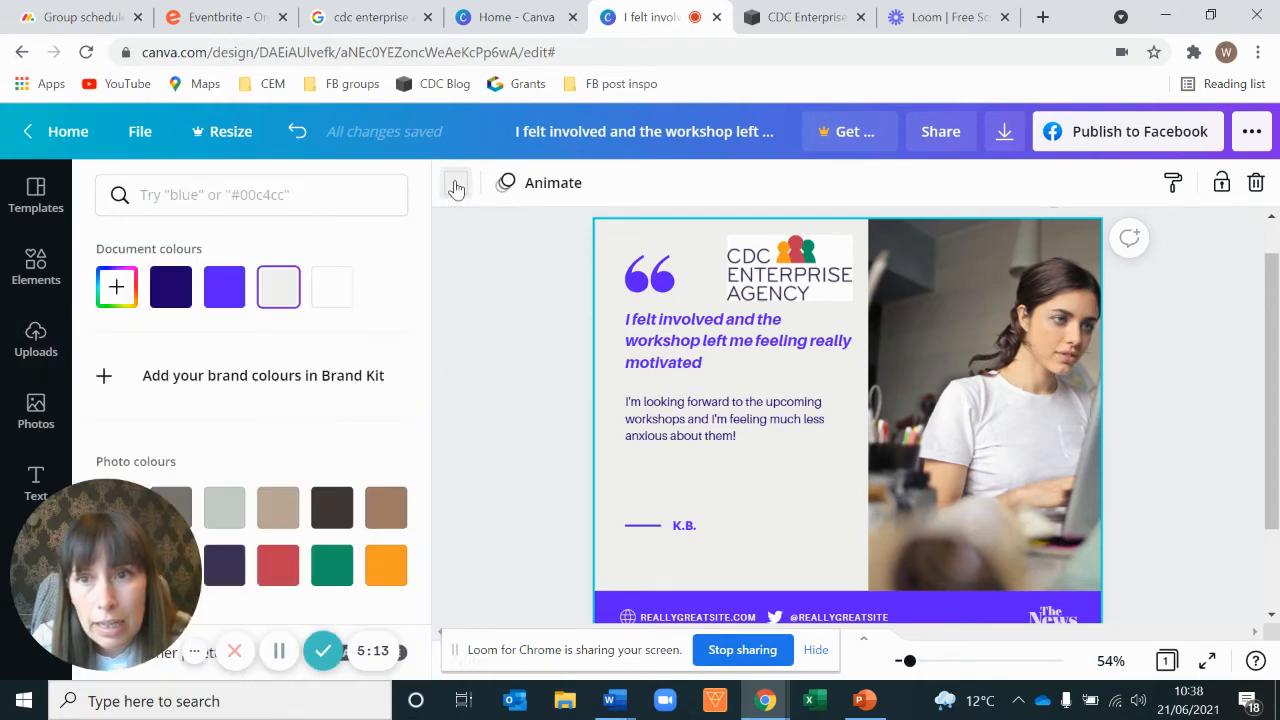
scroll(370, 400, "down", 4)
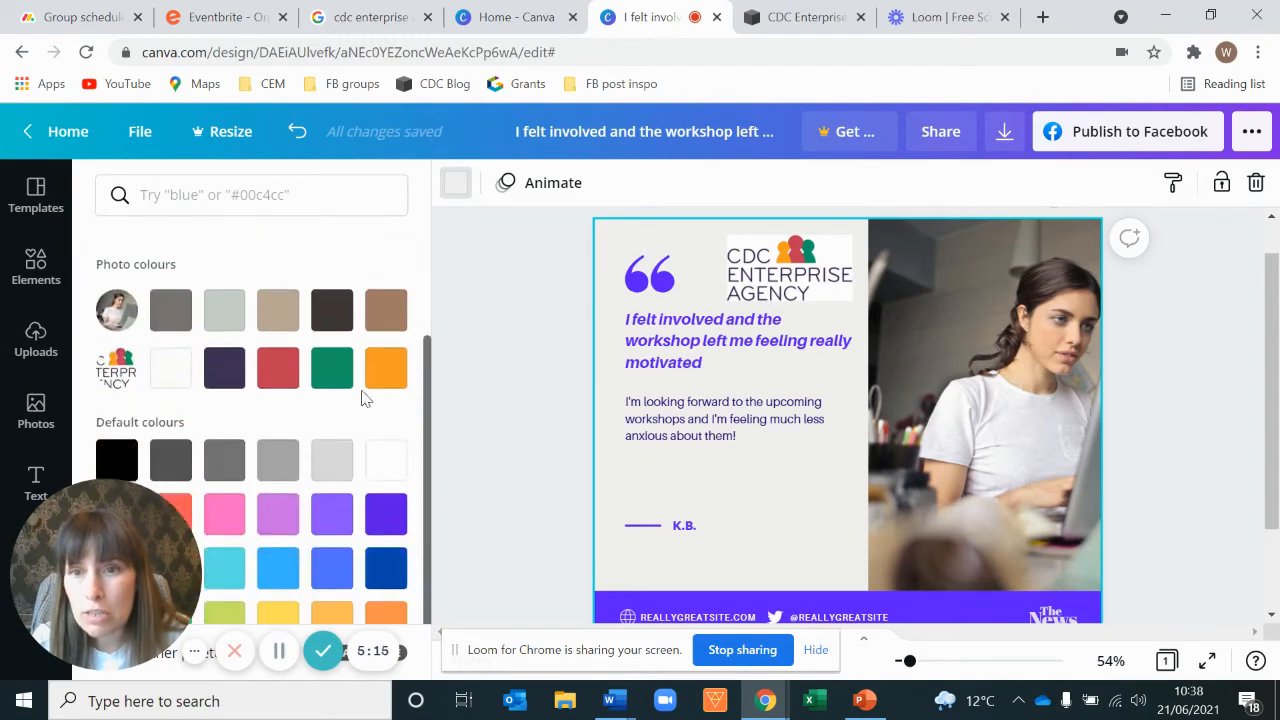
scroll(350, 340, "up", 4)
left_click(333, 287)
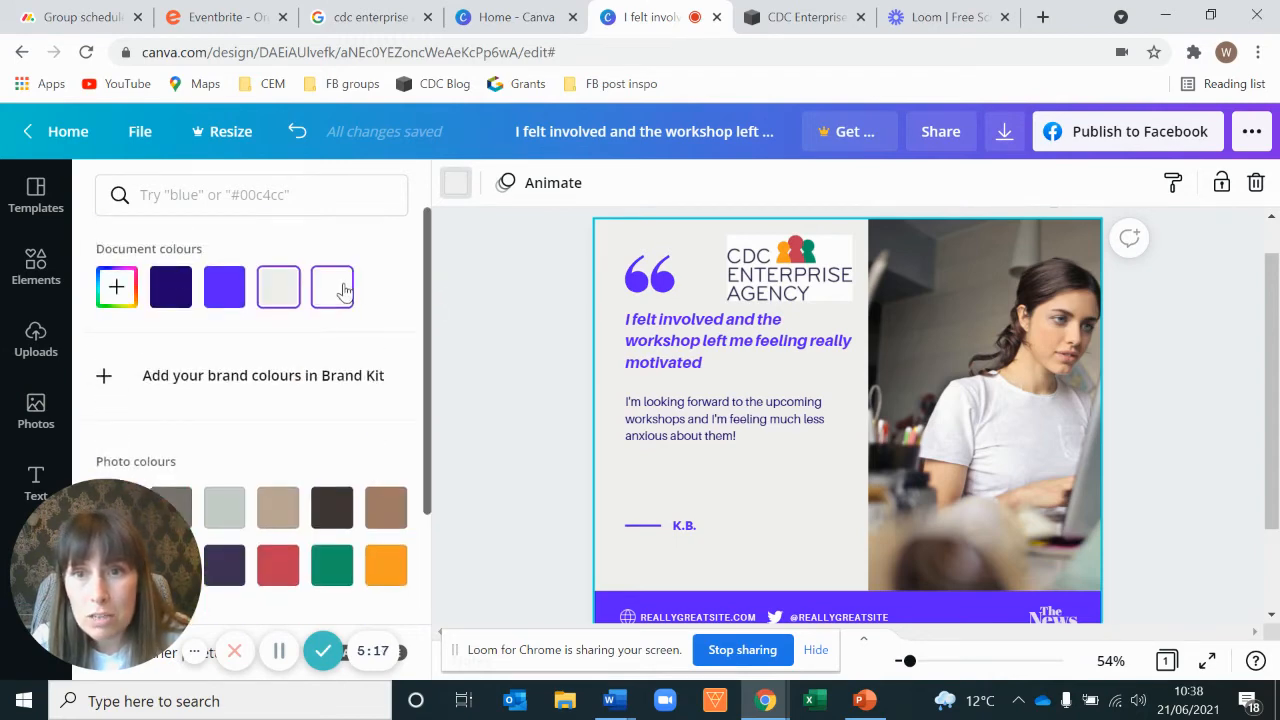
left_click(519, 325)
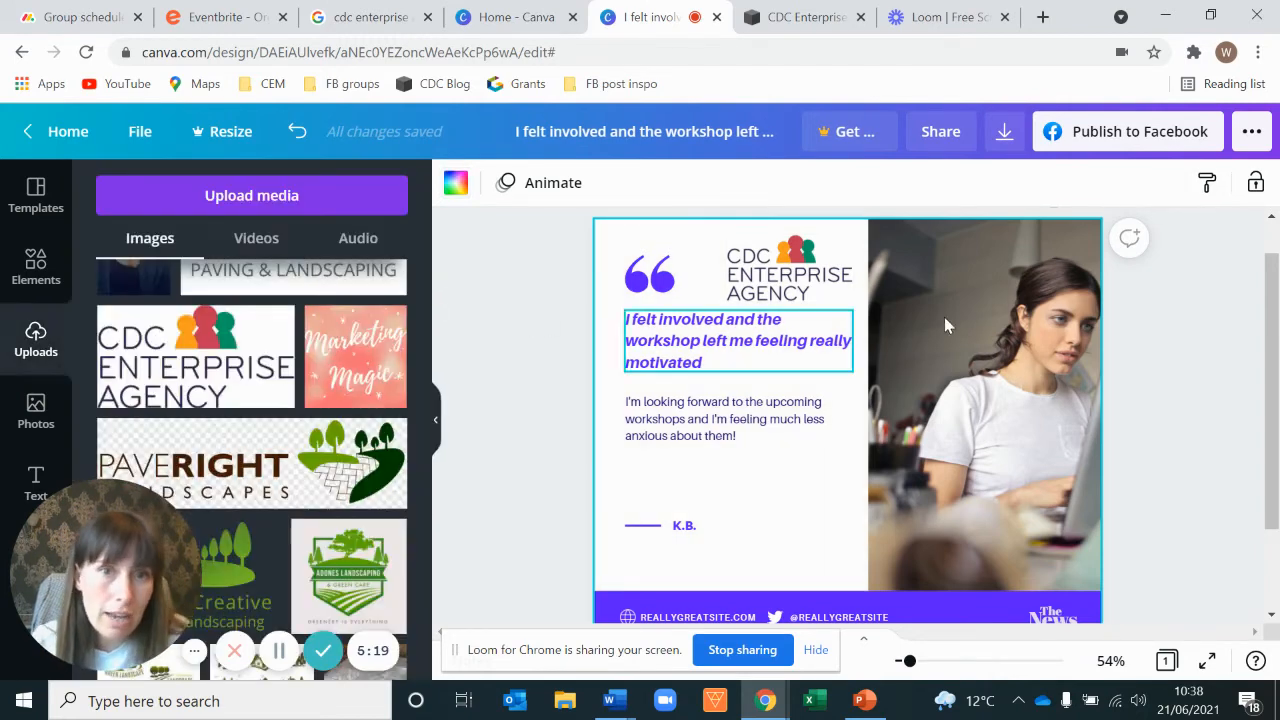
Step: Nudge the logo slightly to the right beside the quote marks
left_click(772, 278)
left_click_drag(726, 302, 735, 298)
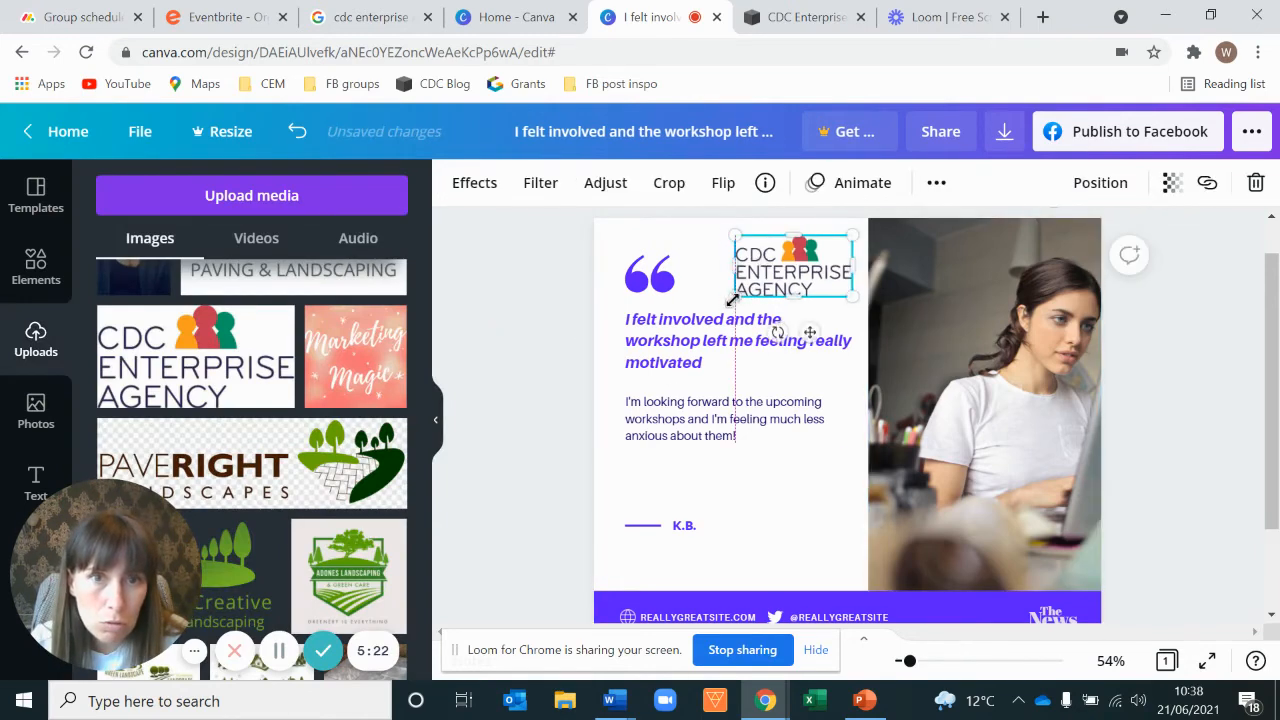
left_click(531, 356)
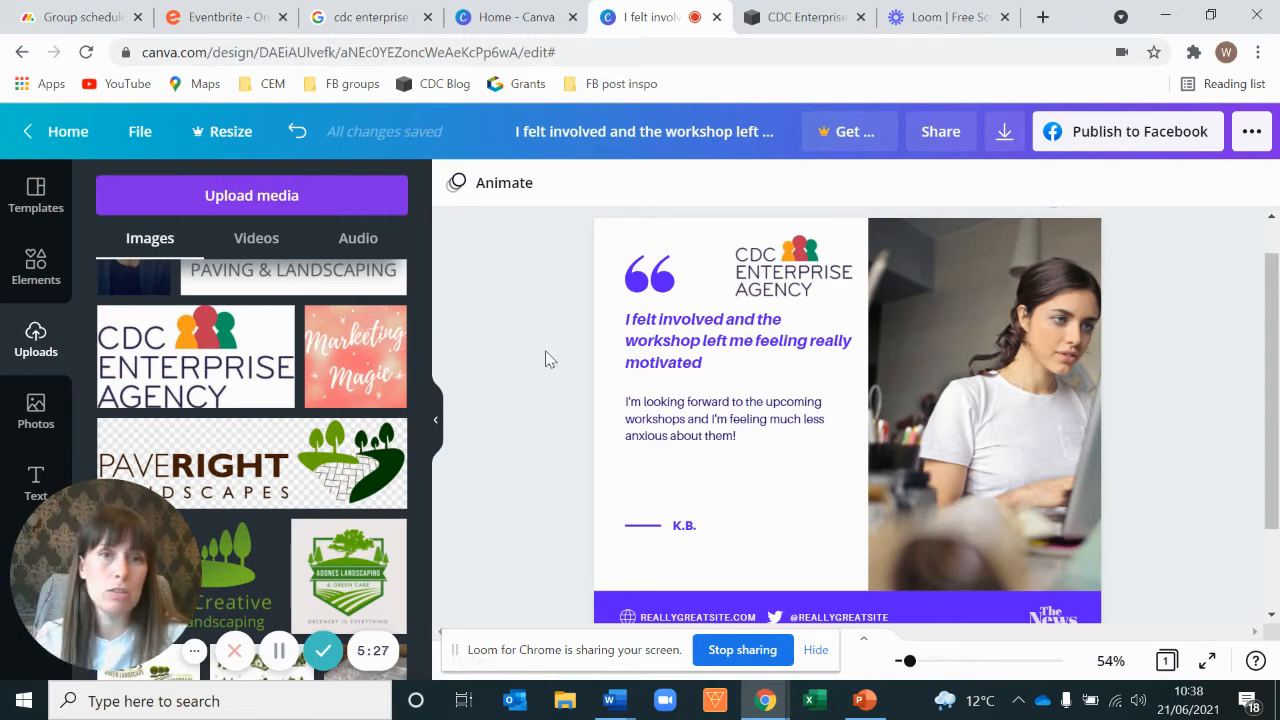
Step: Recolour the quote marks with the red from the photo colours
left_click(803, 277)
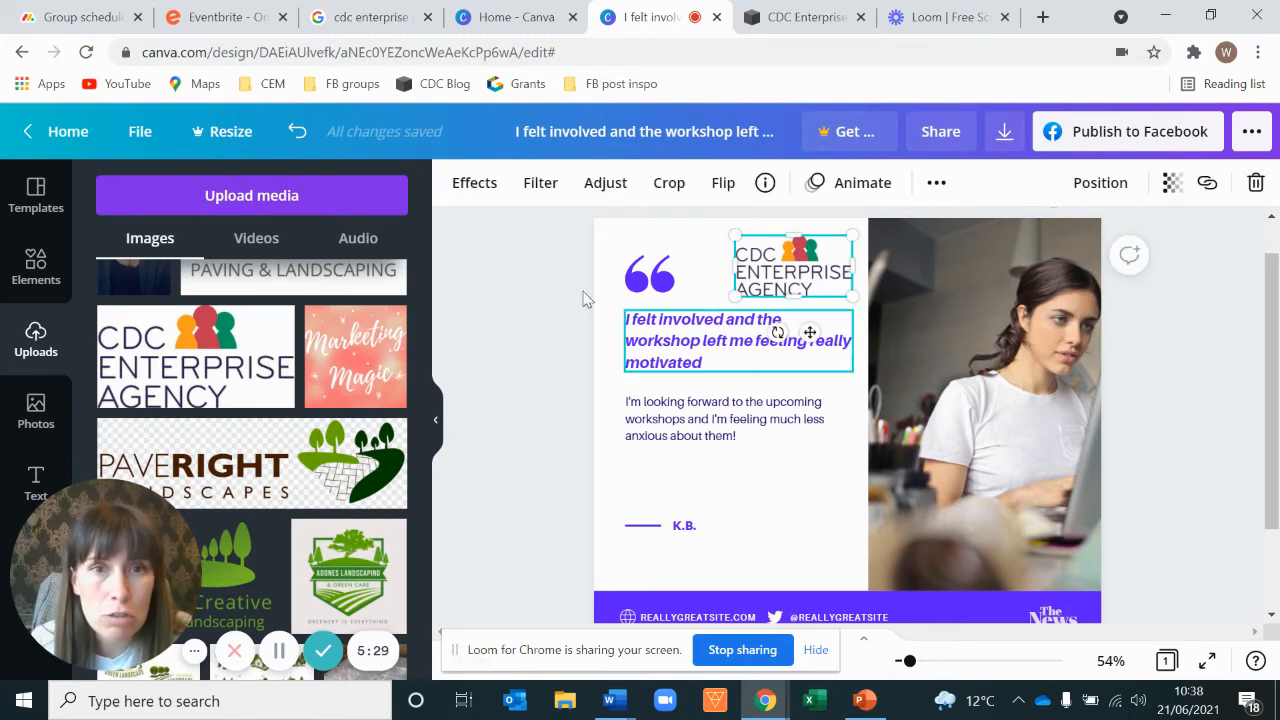
left_click(543, 343)
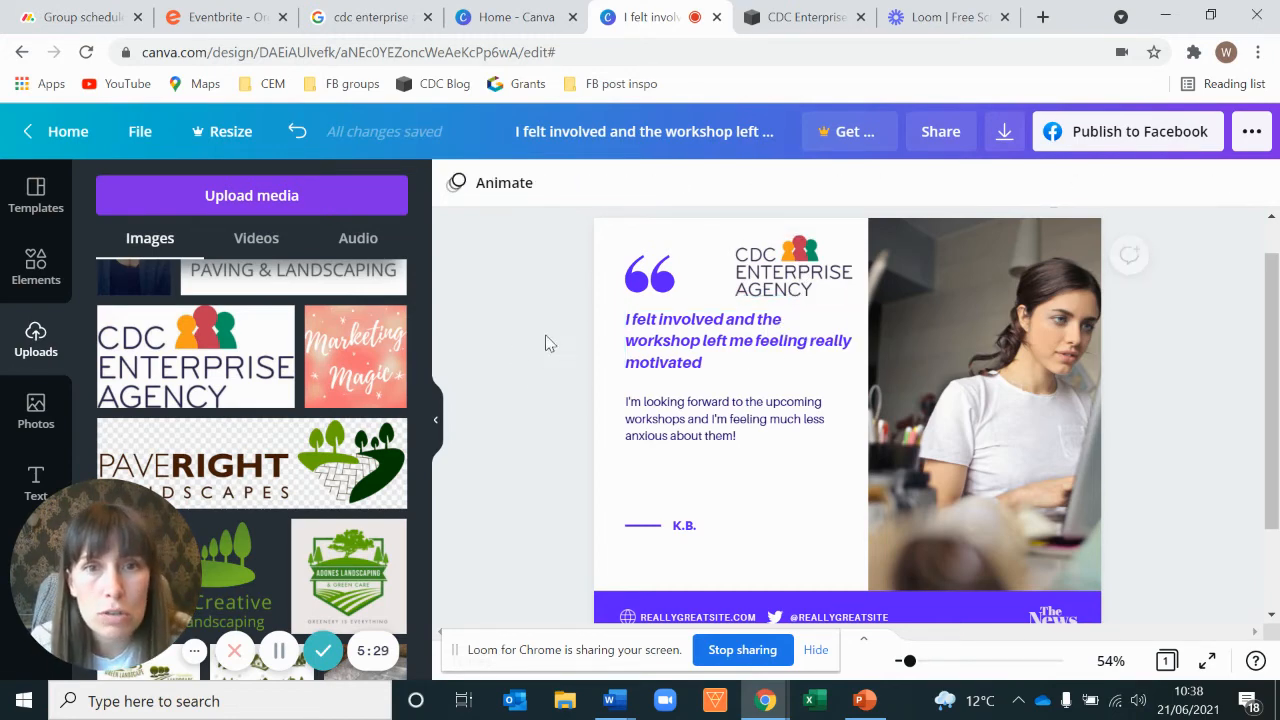
left_click(652, 285)
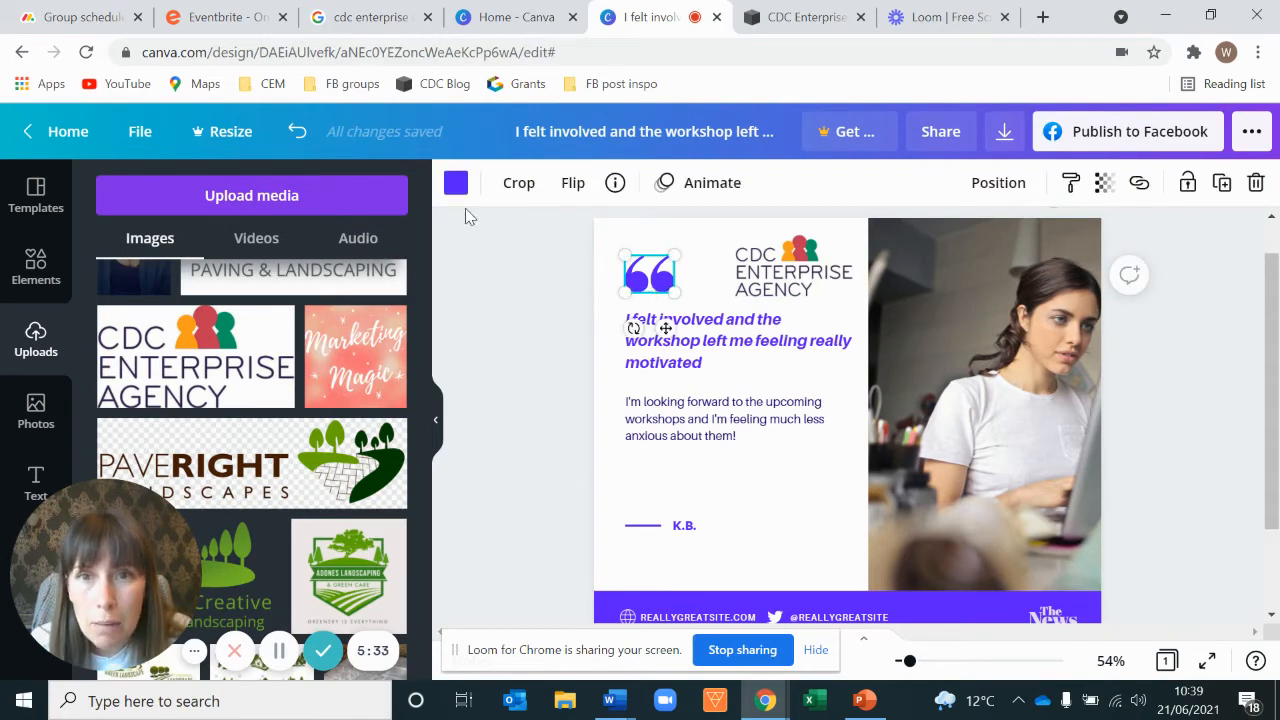
left_click(456, 186)
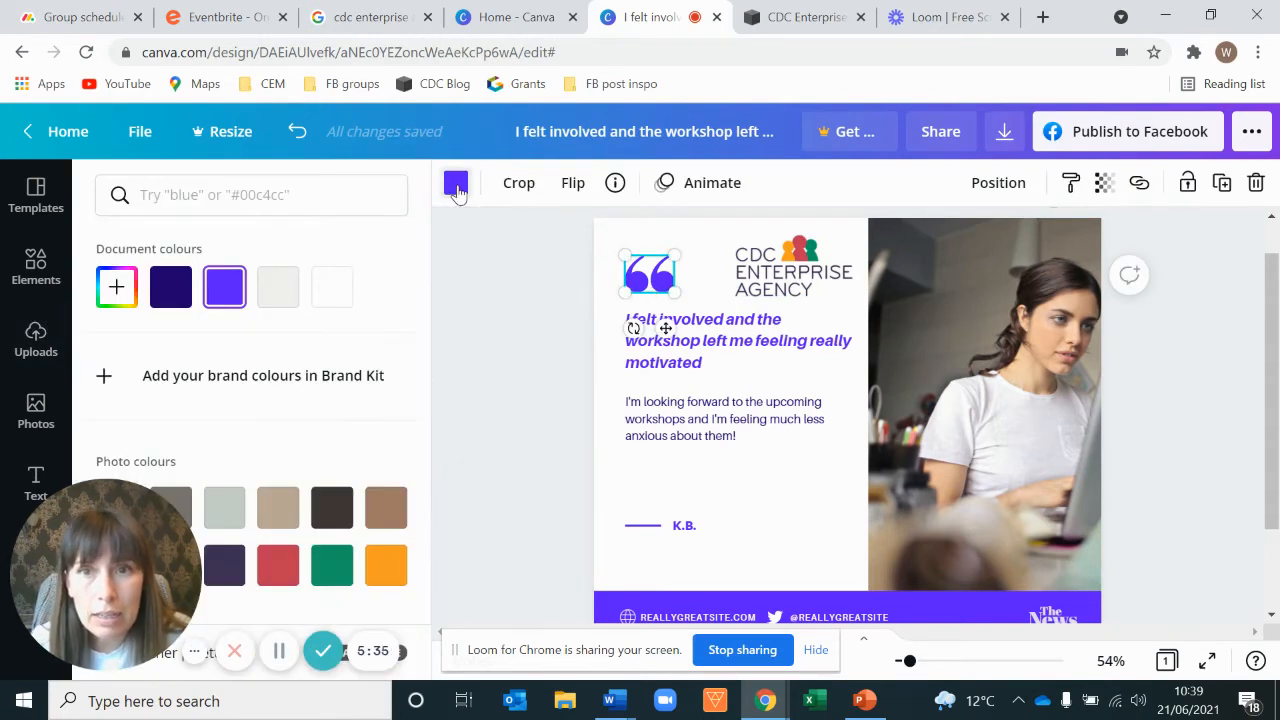
scroll(346, 389, "down", 2)
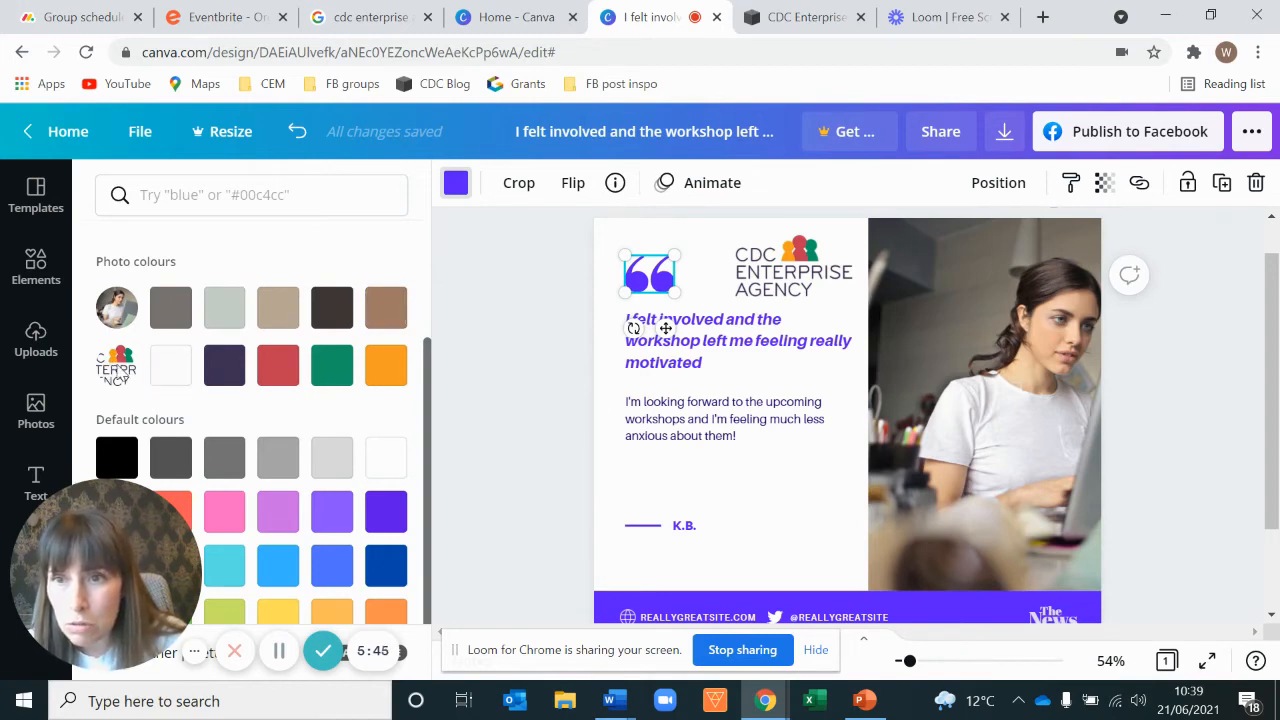
left_click(278, 365)
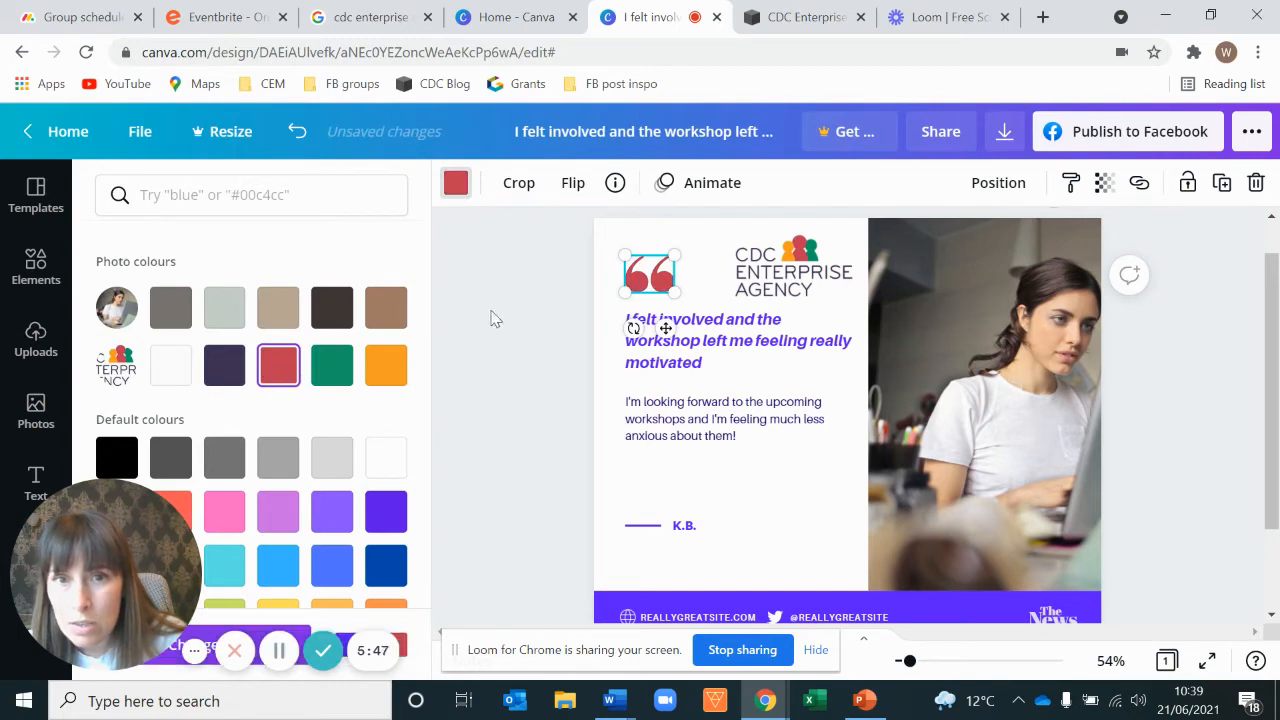
left_click(36, 340)
left_click(466, 380)
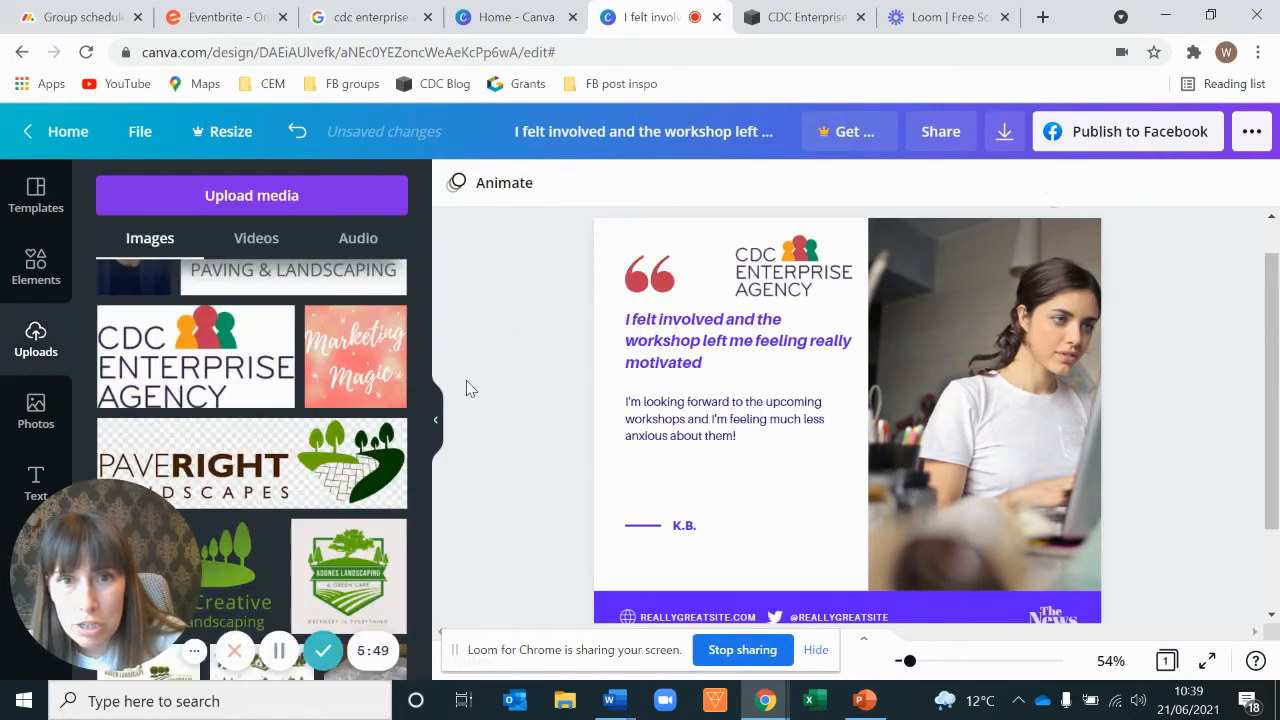
Step: Add a full stop at the end of the headline quote after "motivated"
left_click(820, 262)
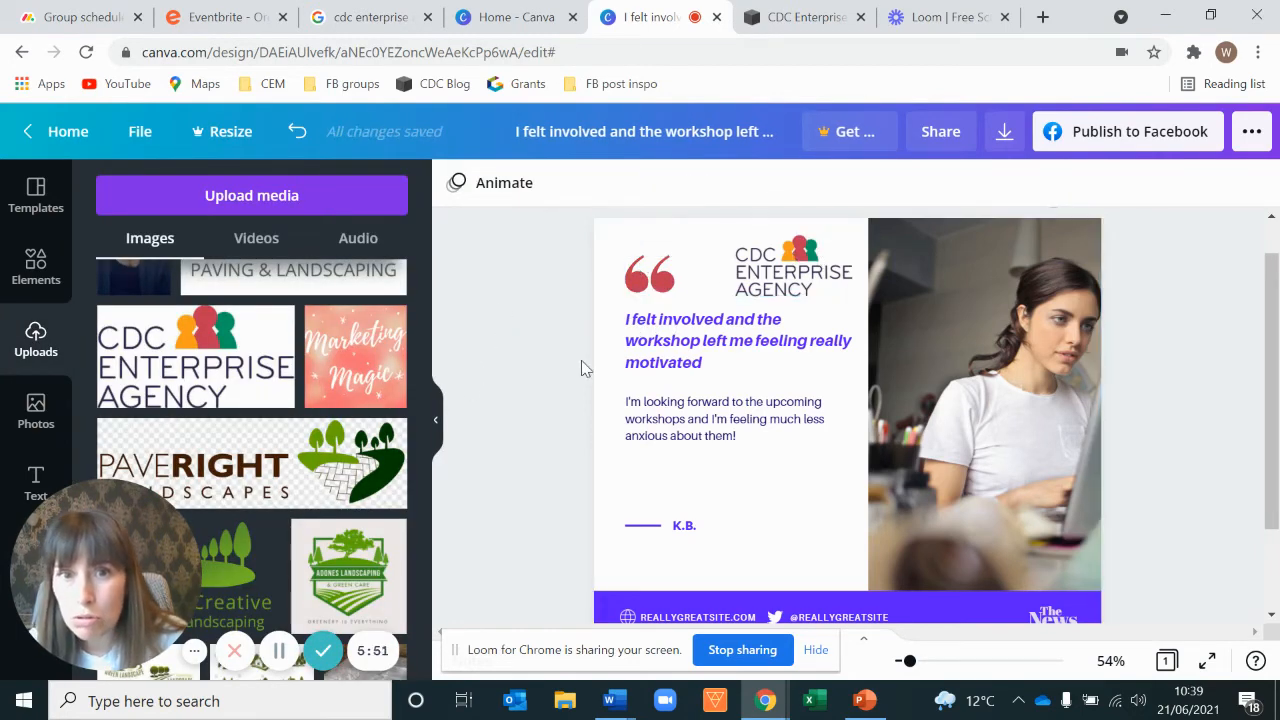
left_click(714, 364)
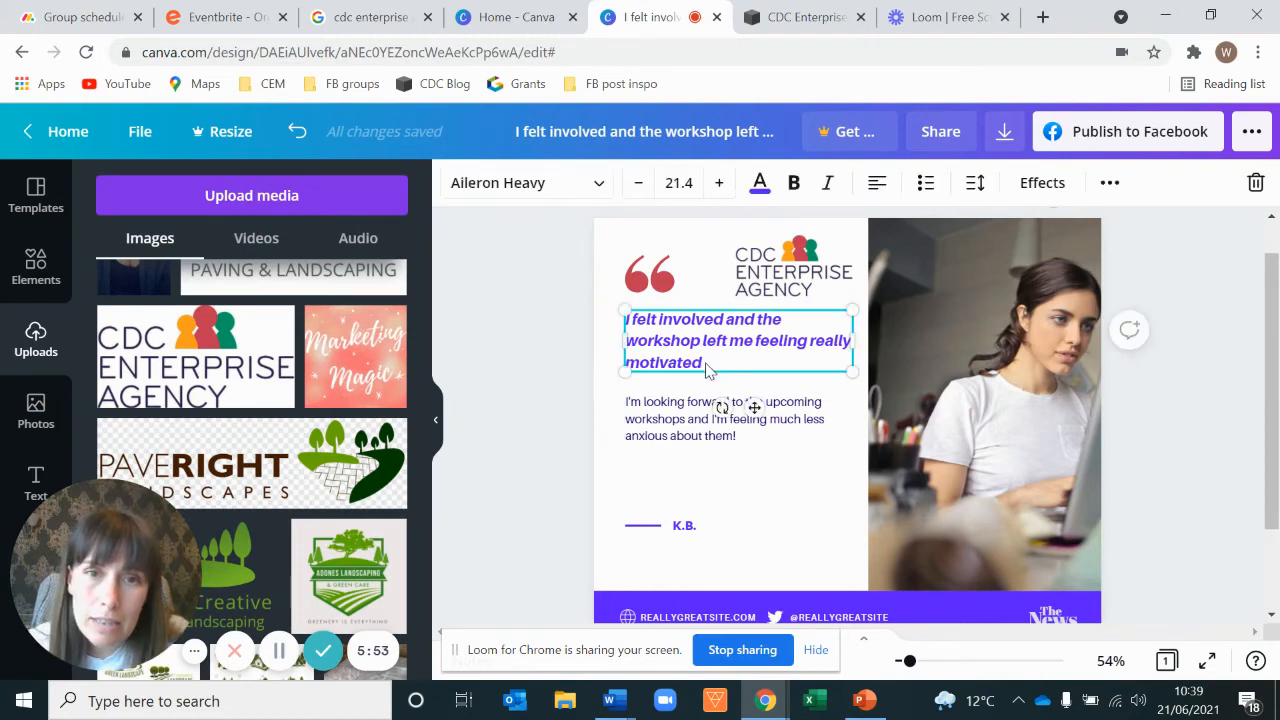
left_click(716, 370)
type(".")
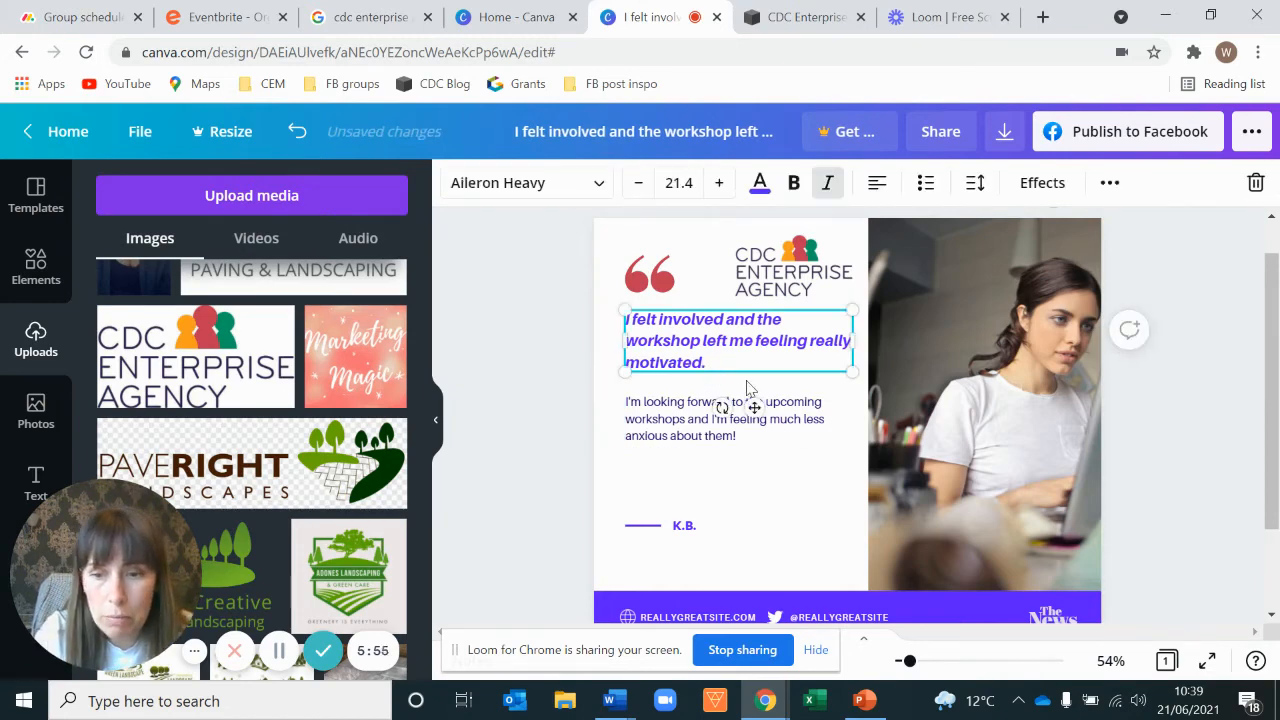
Step: Select all the headline text and colour it the same red
key("ctrl+a")
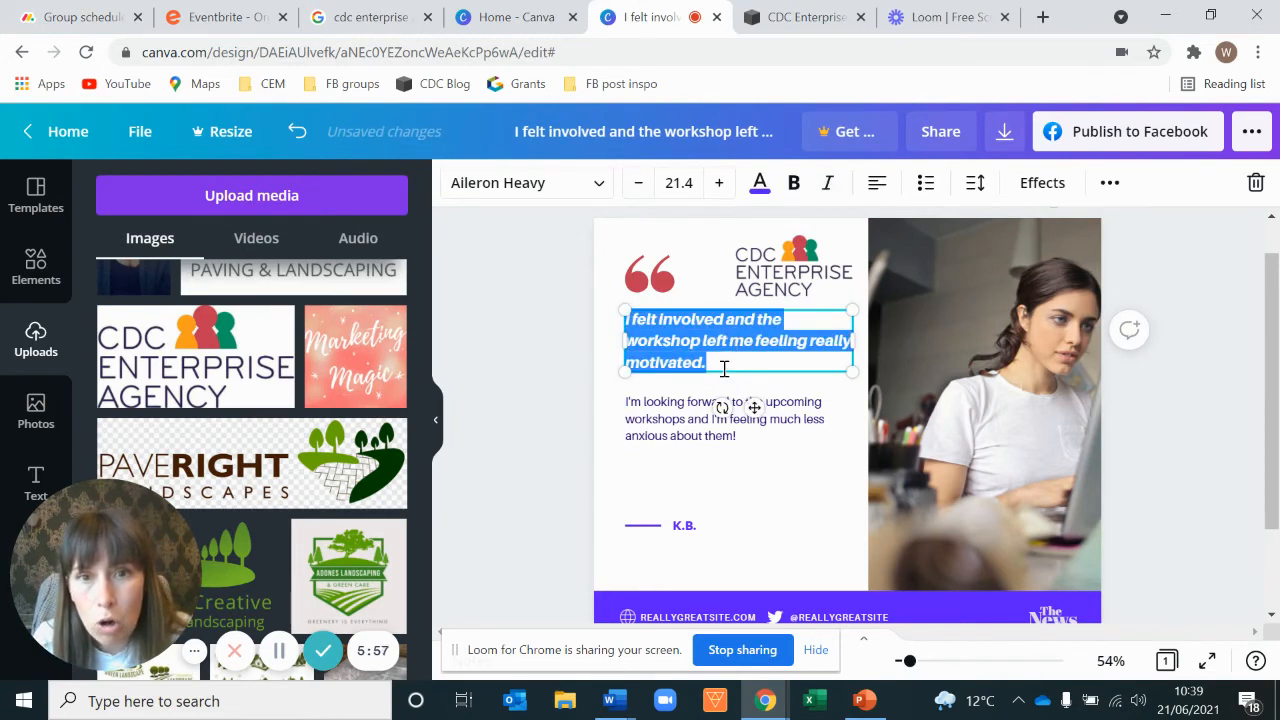
left_click(760, 190)
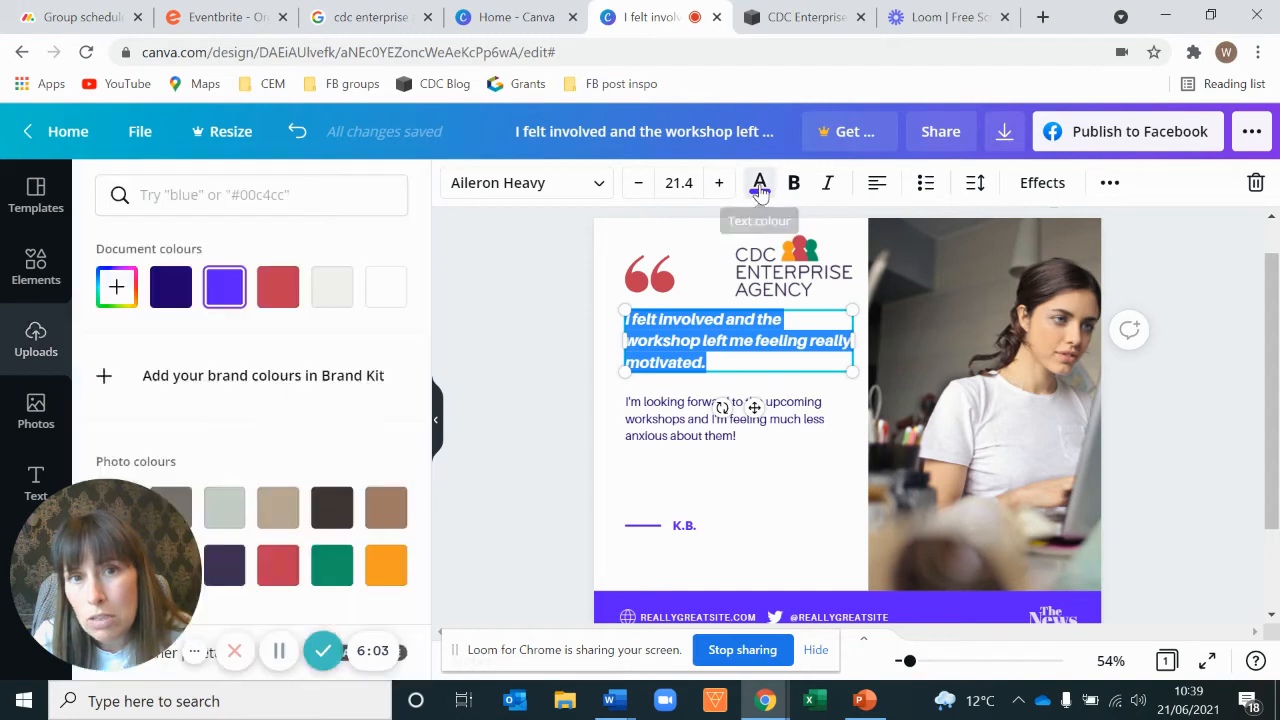
scroll(197, 317, "down", 1)
scroll(197, 317, "down", 1)
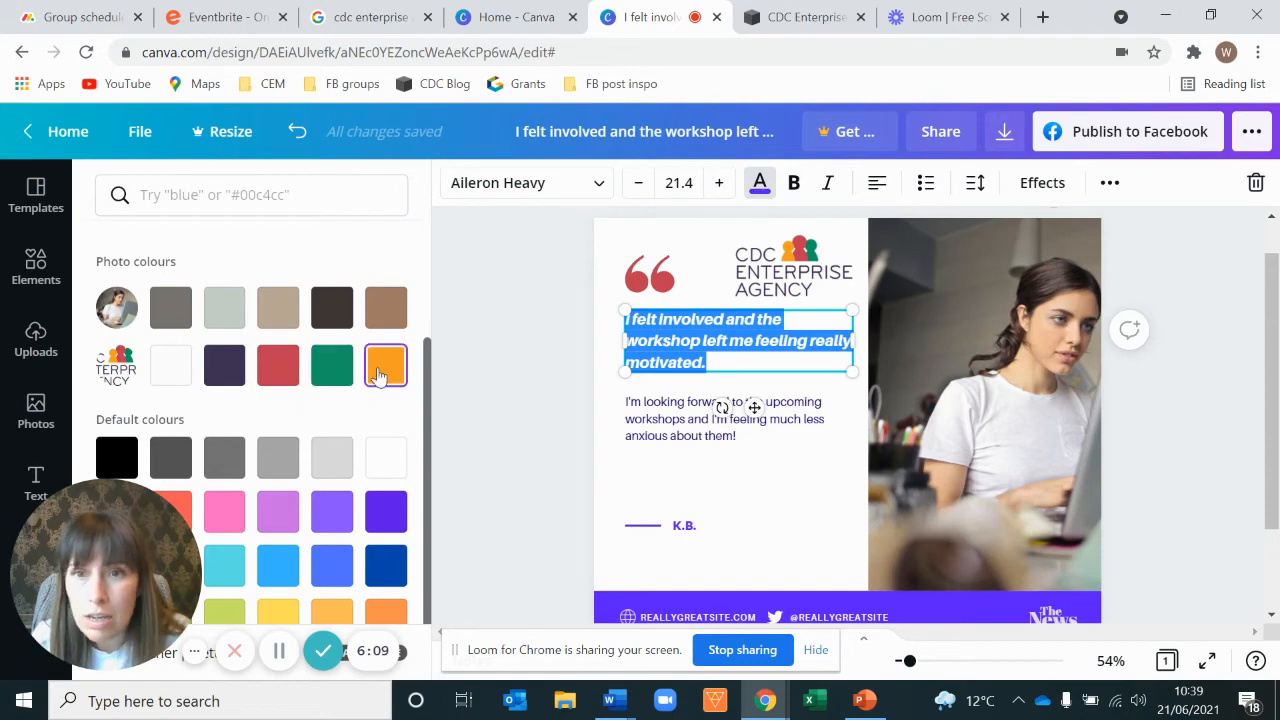
left_click(278, 365)
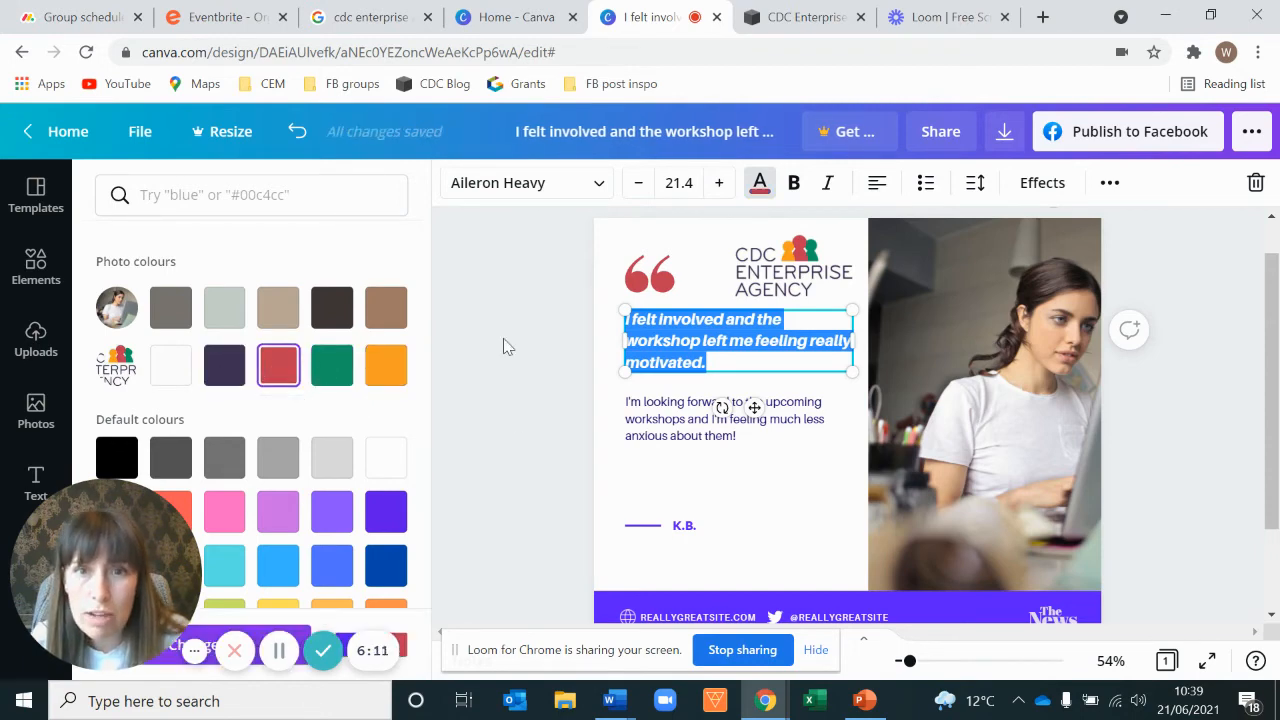
left_click(533, 400)
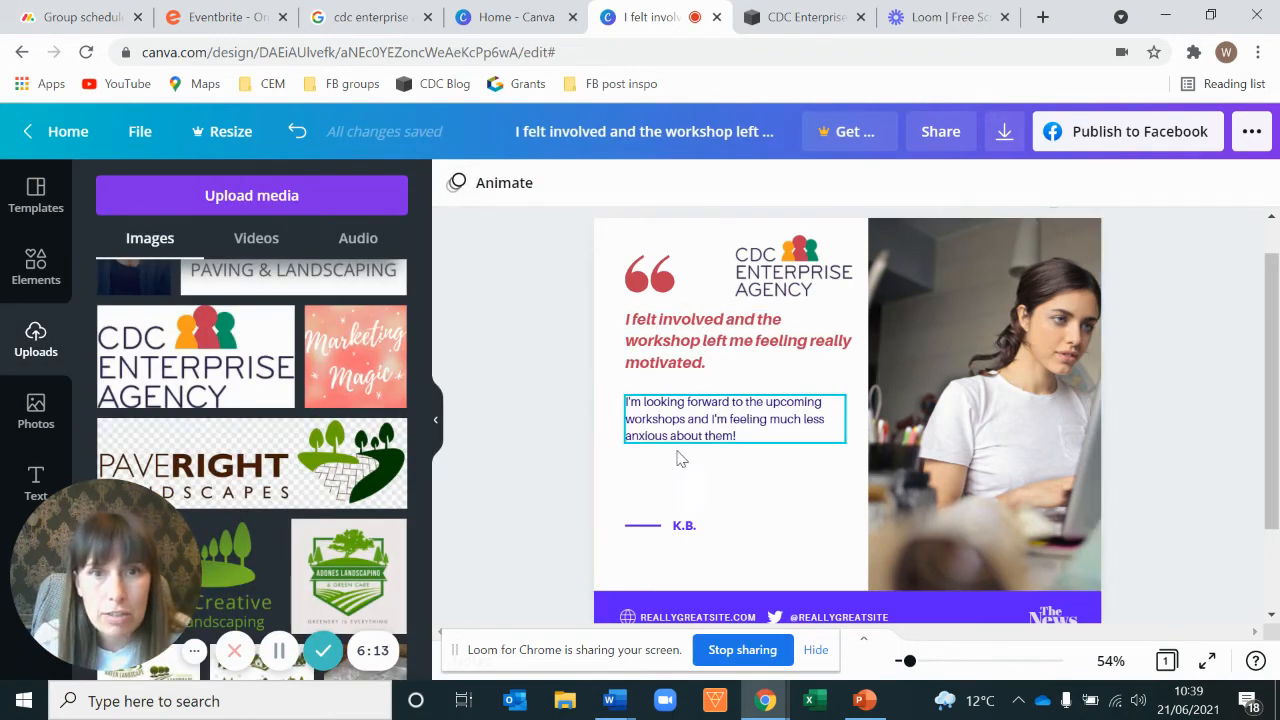
Step: Colour the short line before the initials red
left_click(649, 529)
left_click(456, 182)
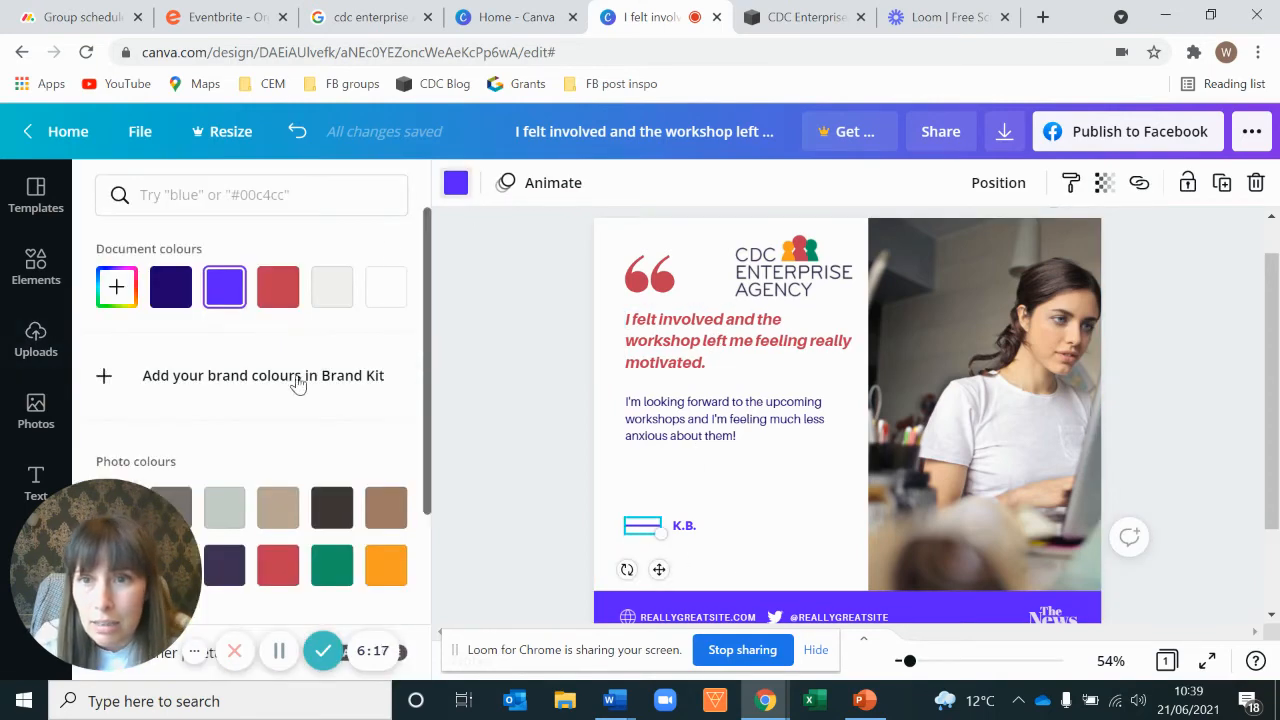
left_click(285, 566)
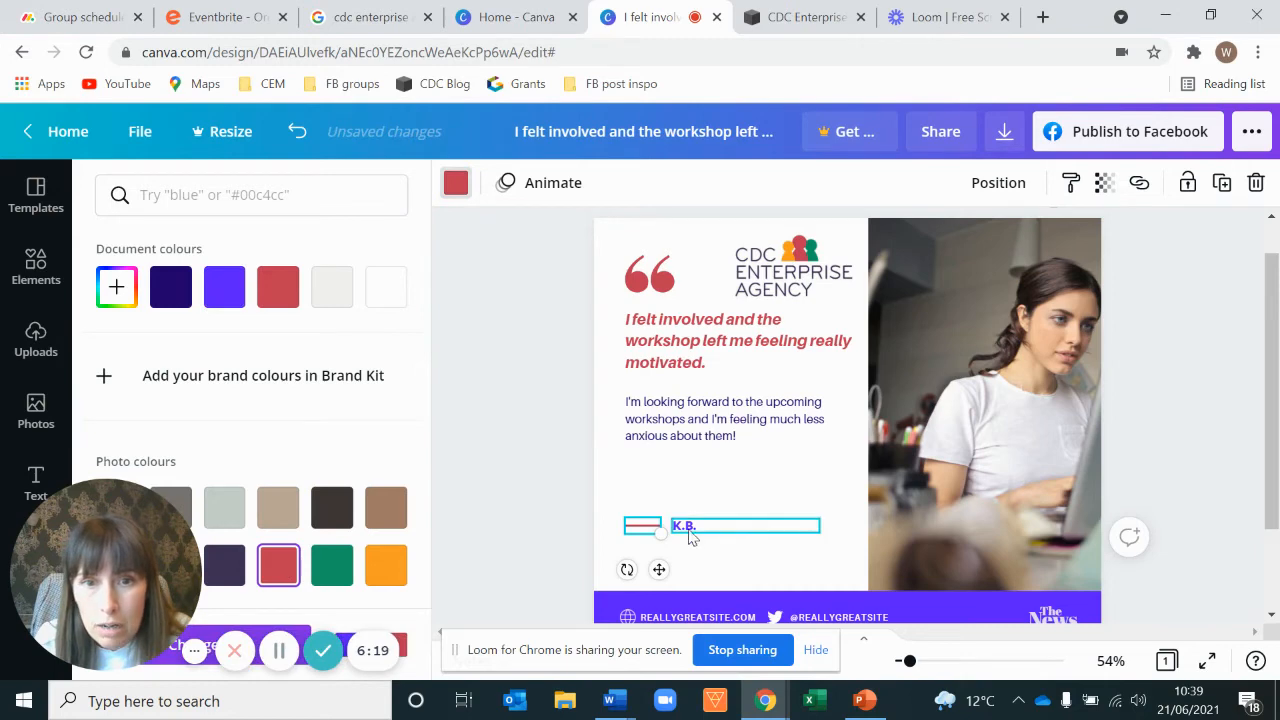
Step: Colour the initials K.B. red
left_click(687, 529)
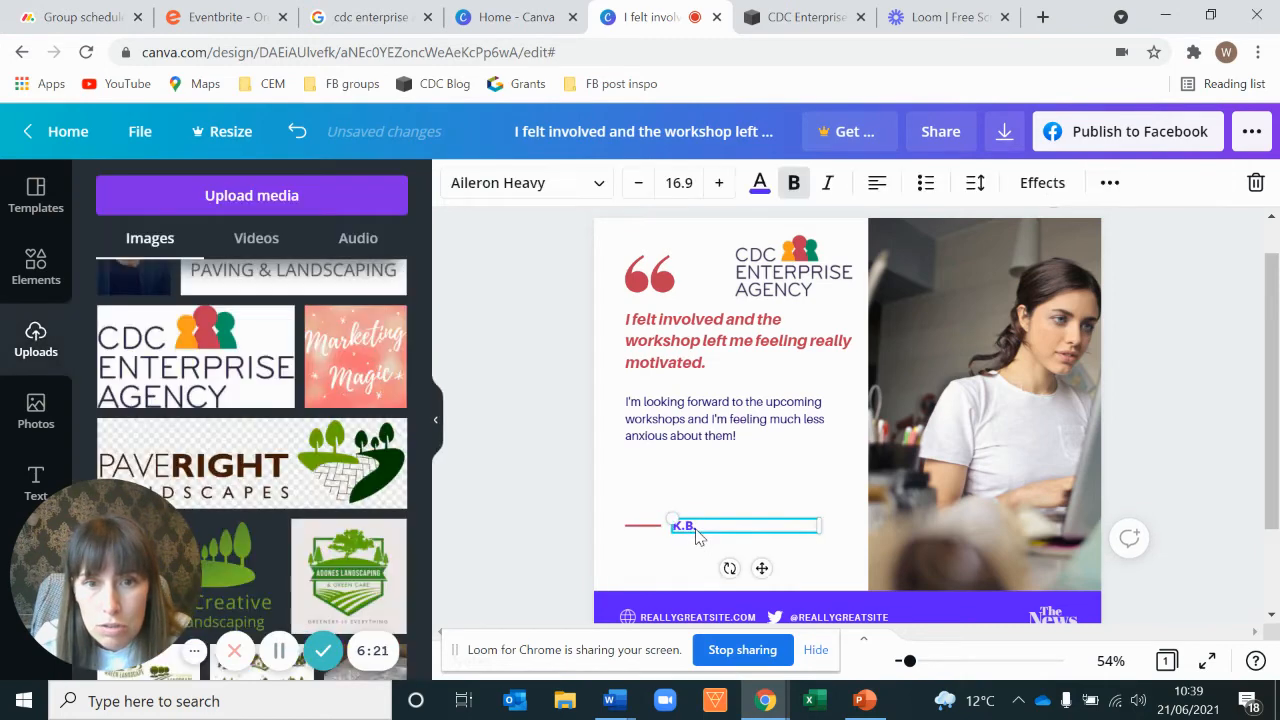
double_click(688, 527)
left_click(760, 182)
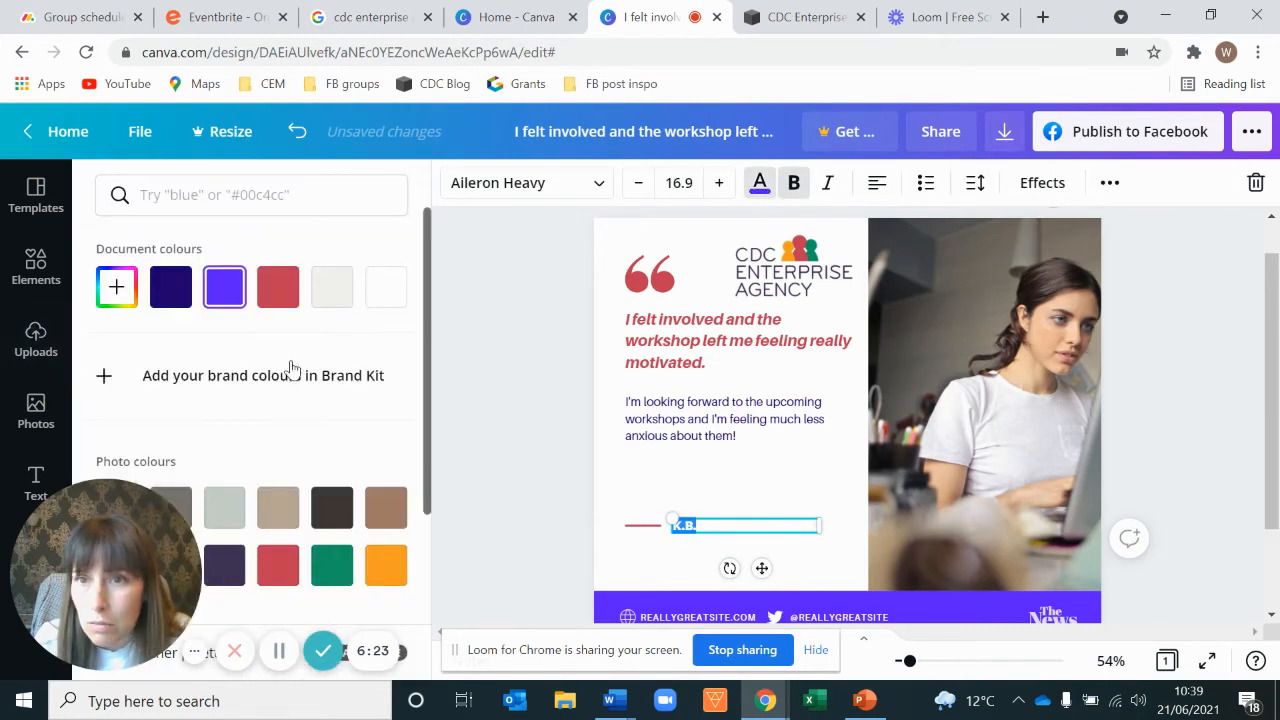
left_click(278, 566)
left_click(522, 436)
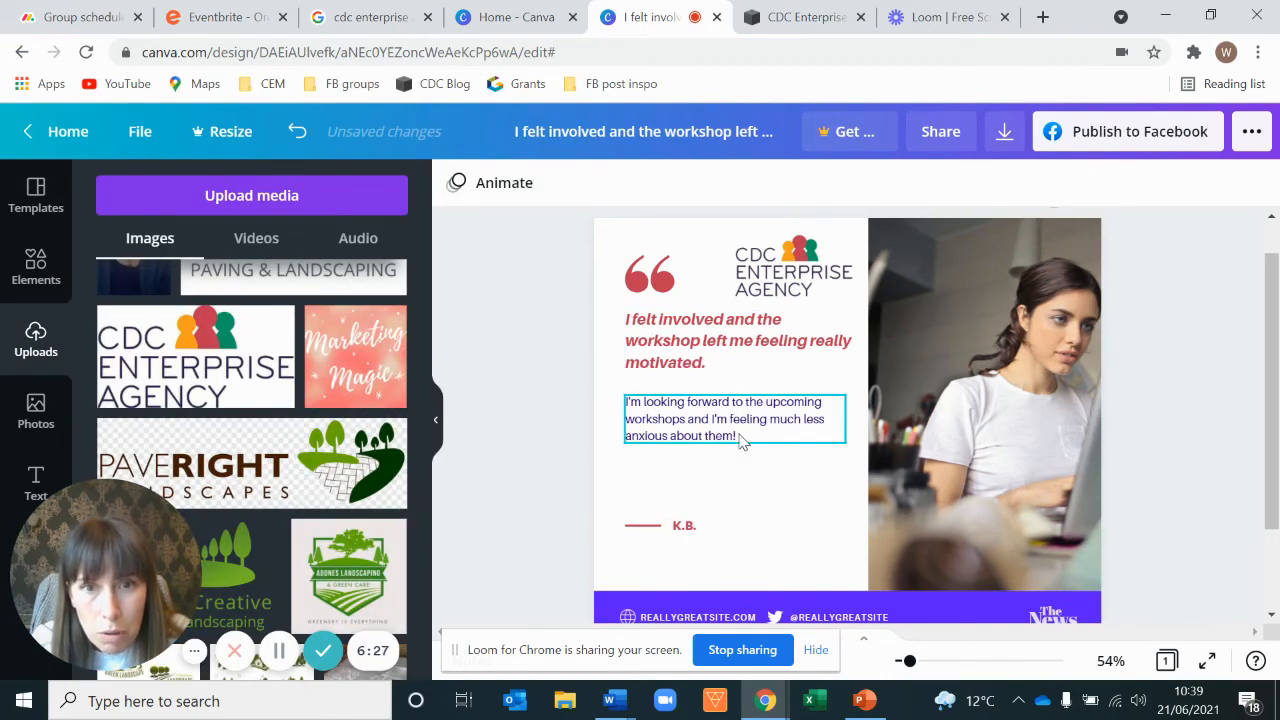
Step: Move the body paragraph lower and increase the headline quote's font size to 27.4
left_click_drag(737, 434, 737, 477)
left_click(737, 362)
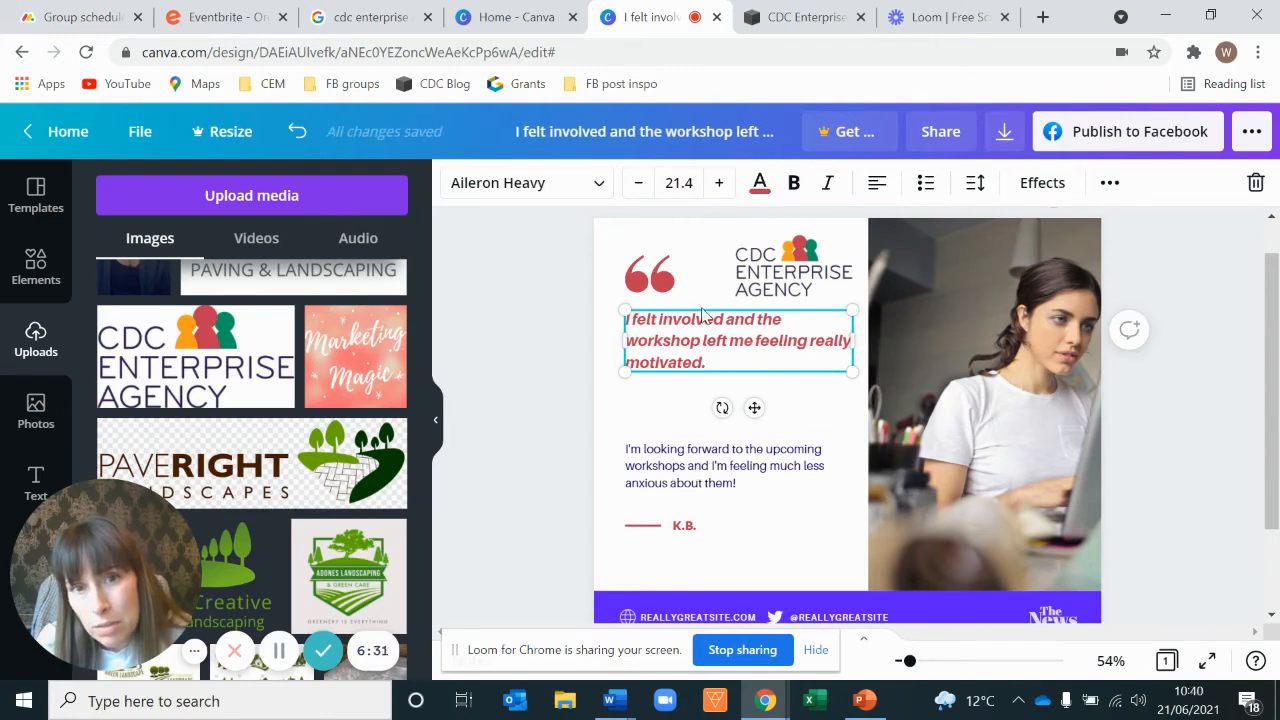
left_click(720, 185)
left_click(720, 185)
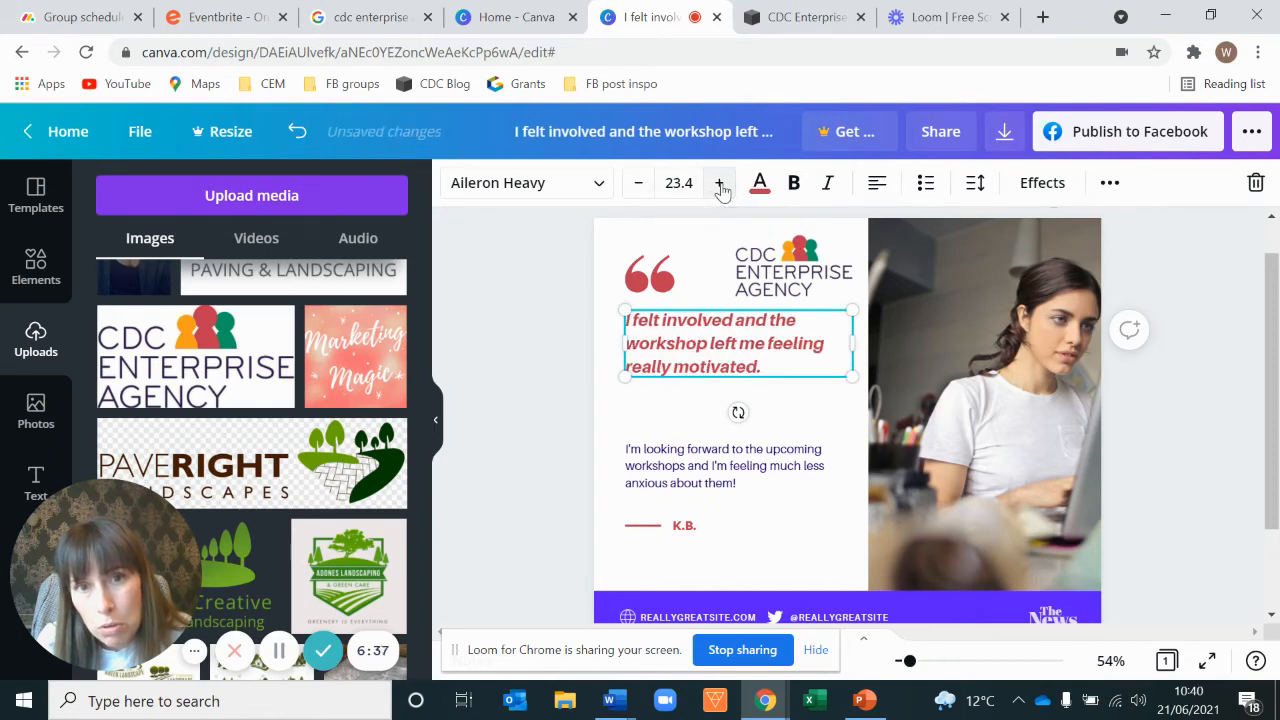
left_click(720, 185)
left_click(720, 185)
left_click(720, 185)
left_click(720, 185)
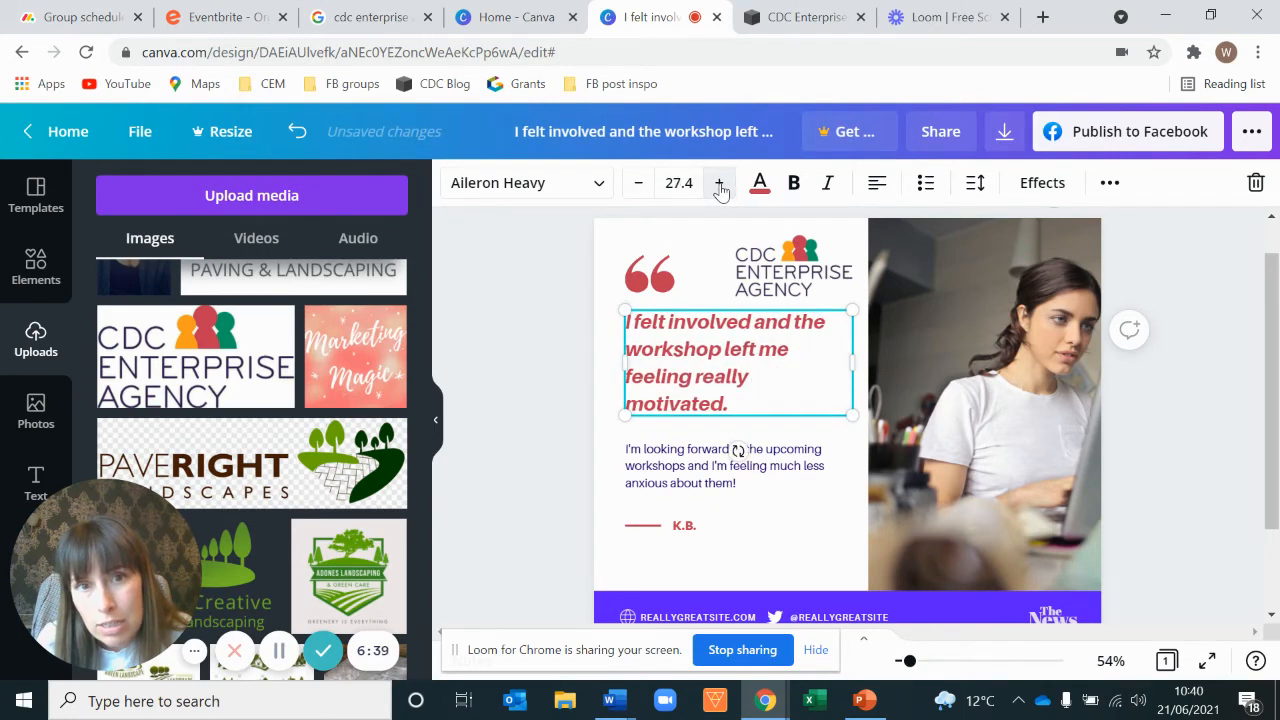
Step: Increase the body paragraph's font size slightly
left_click(704, 484)
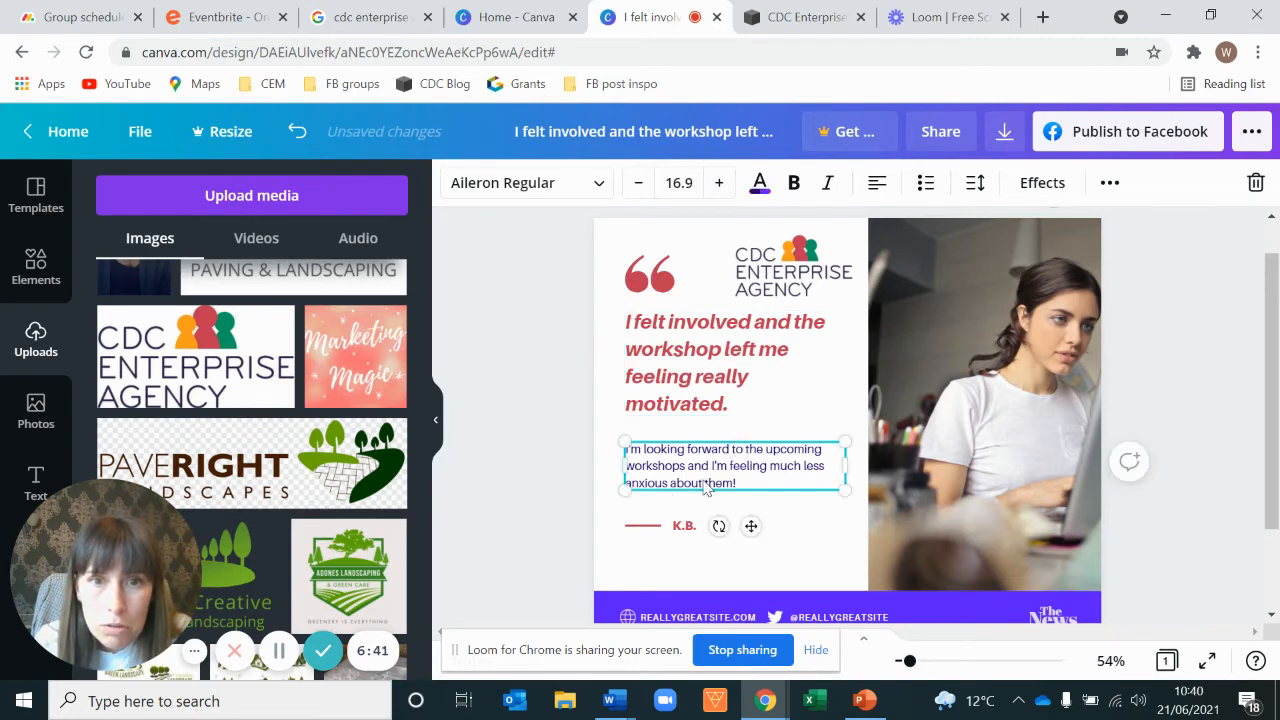
left_click(718, 184)
left_click(718, 184)
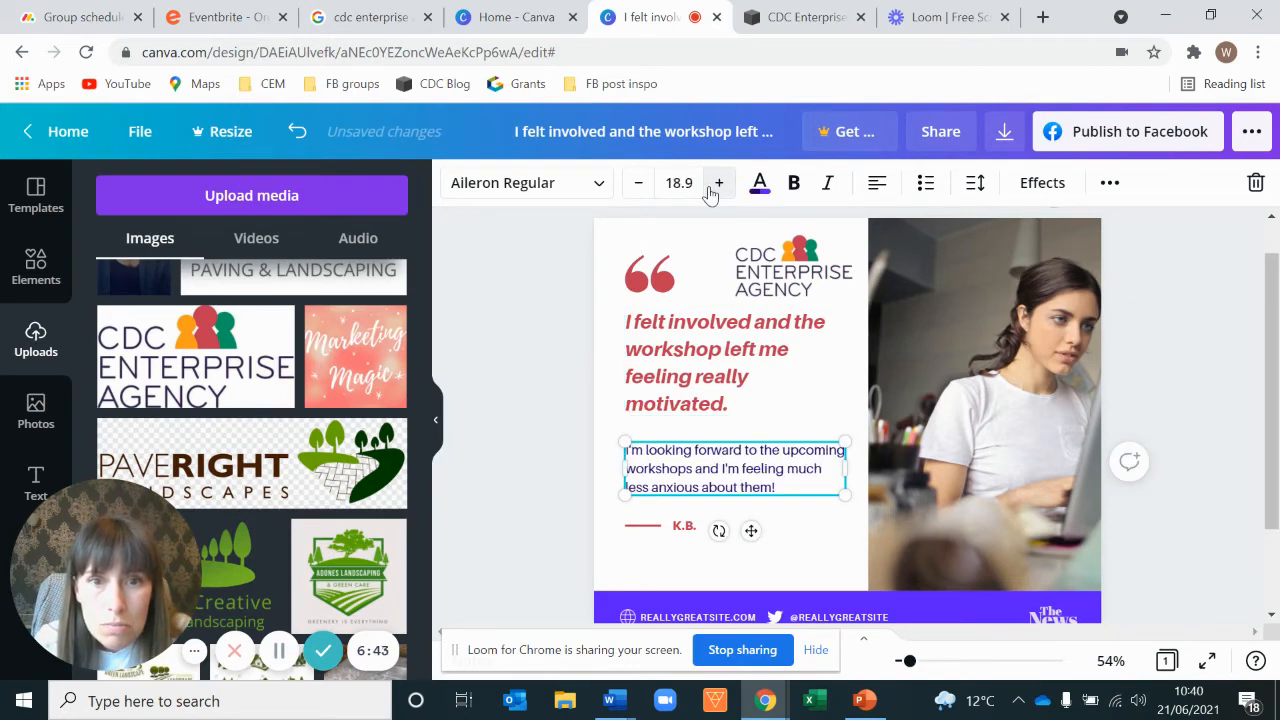
left_click(718, 184)
left_click(510, 542)
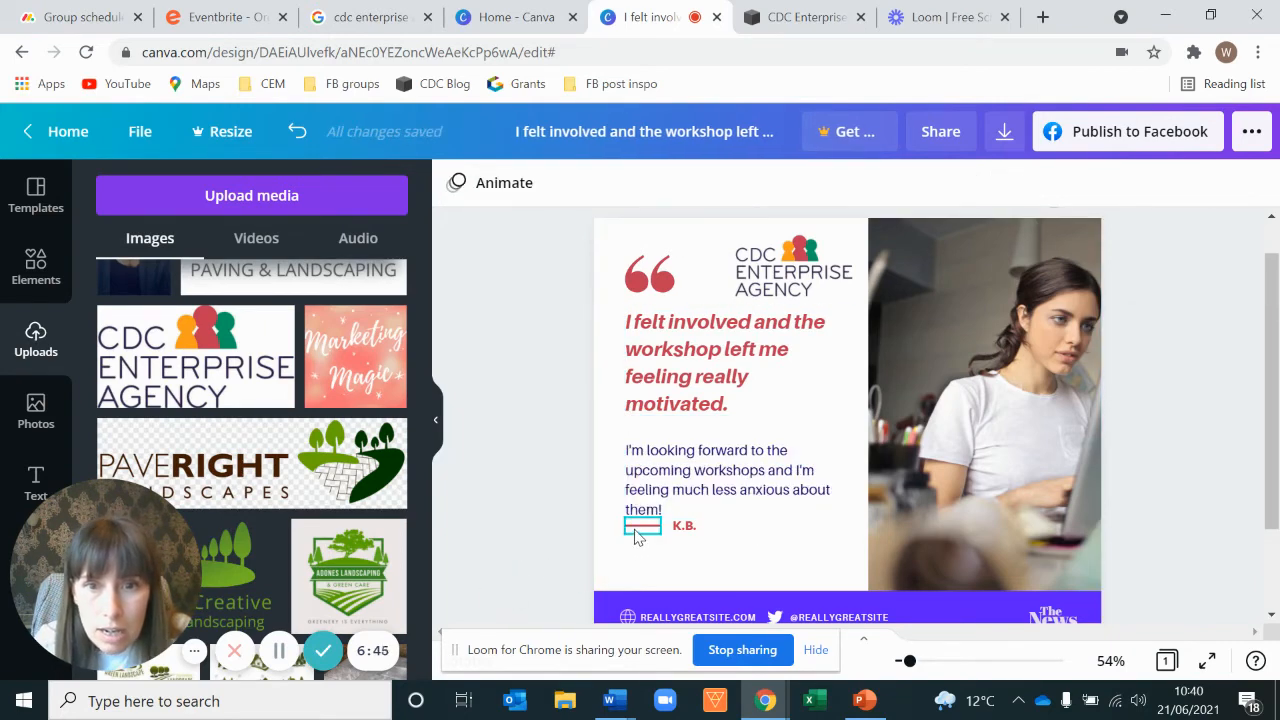
Step: Move the short red line and the initials K.B. lower so they sit level with each other
left_click_drag(636, 537, 691, 551)
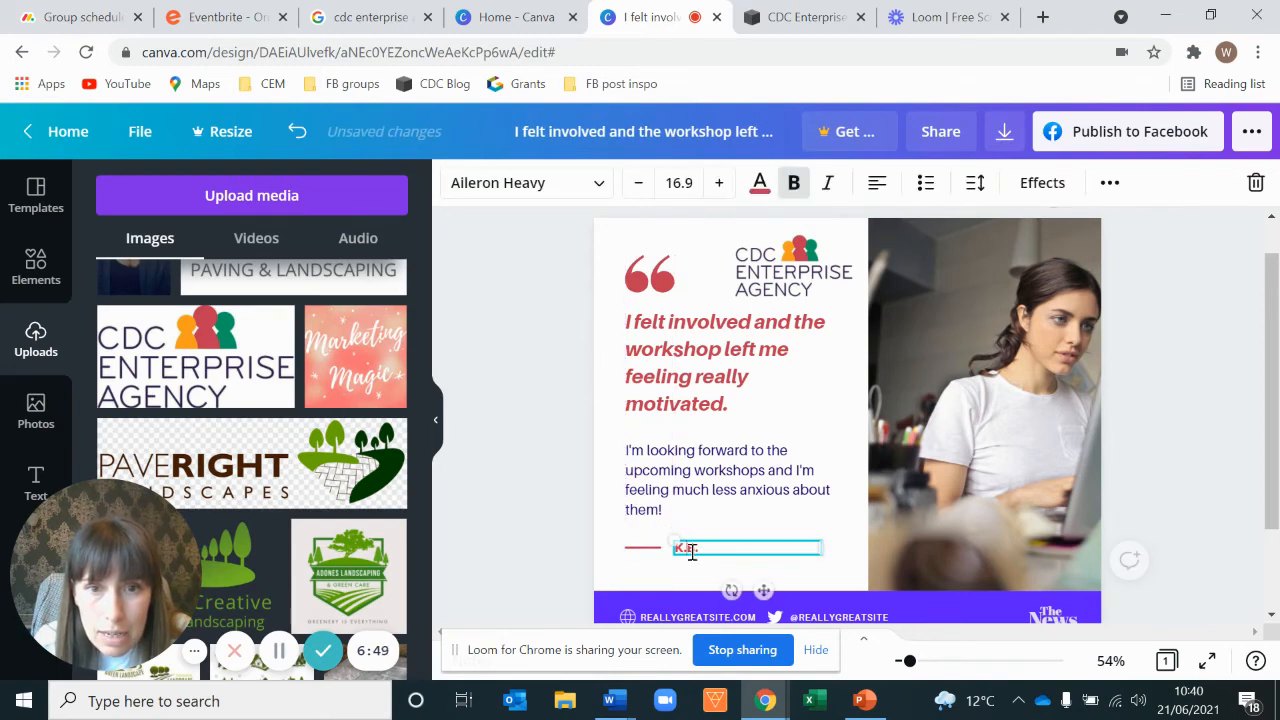
left_click(573, 553)
left_click_drag(707, 556, 707, 547)
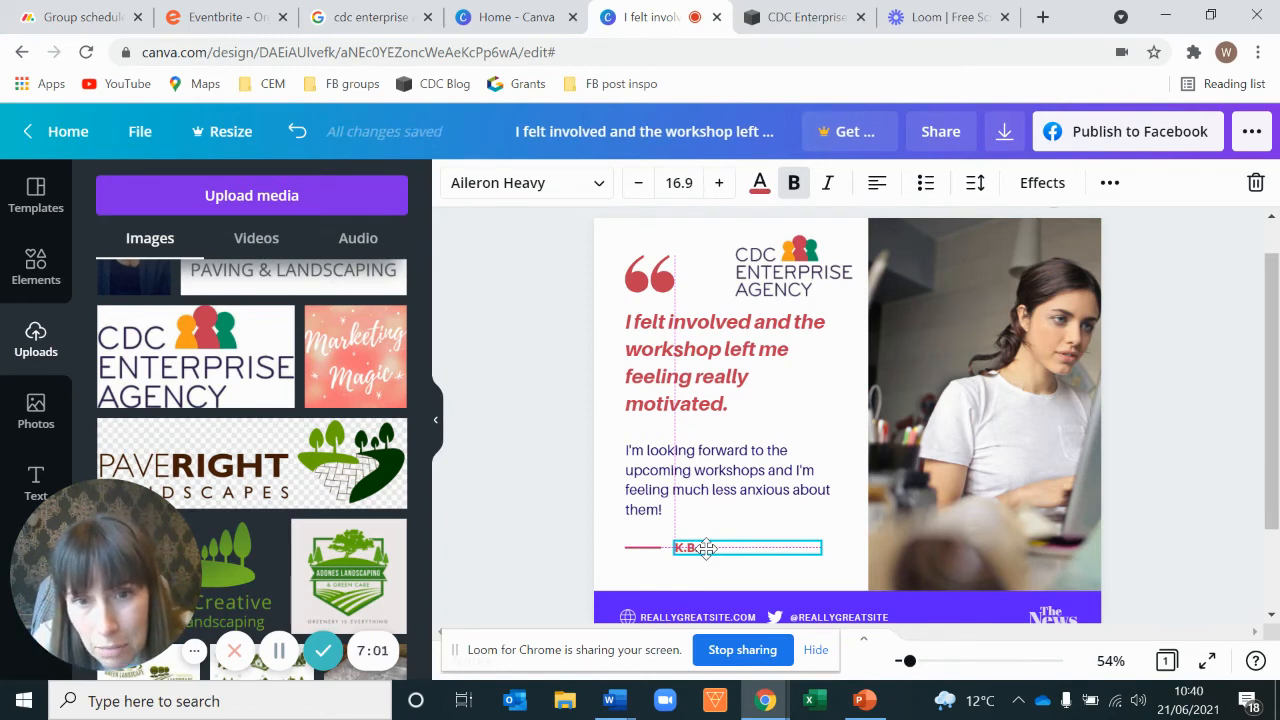
left_click_drag(628, 553, 651, 552)
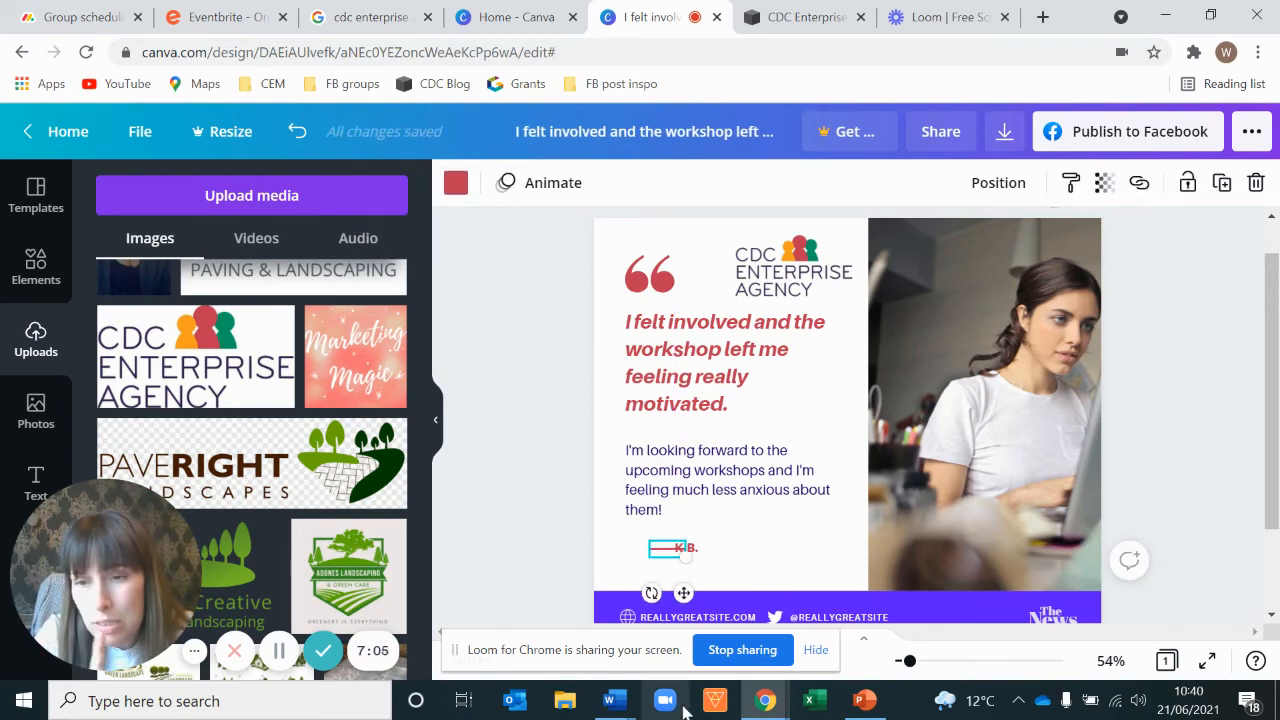
key("ctrl+z")
left_click(517, 365)
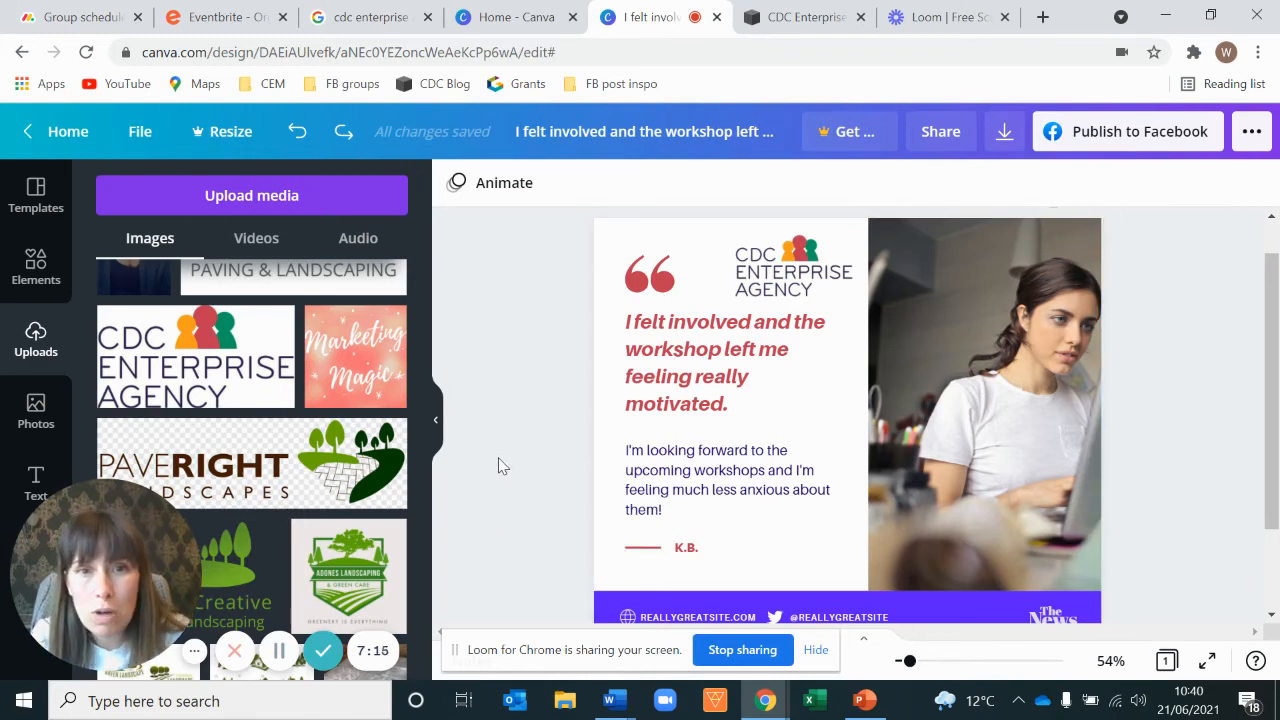
Step: Delete the website and social handle text and The News logo from the purple footer bar
scroll(490, 470, "down", 1)
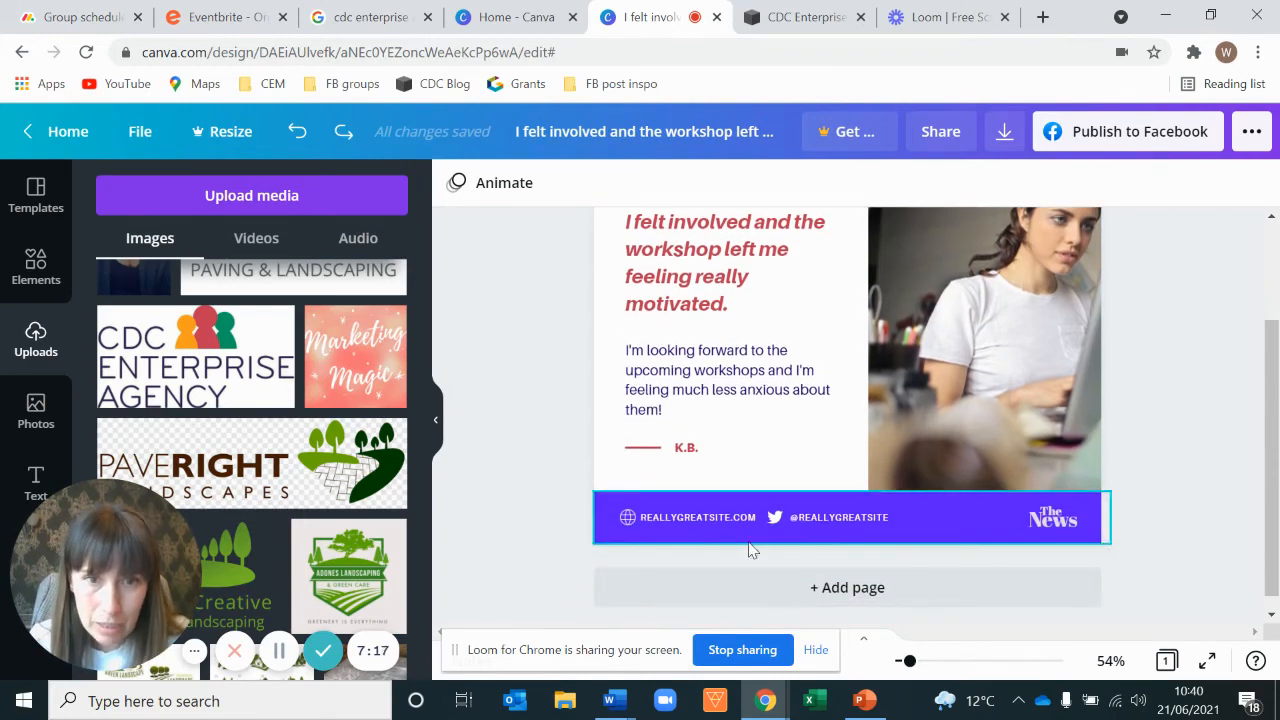
left_click(674, 518)
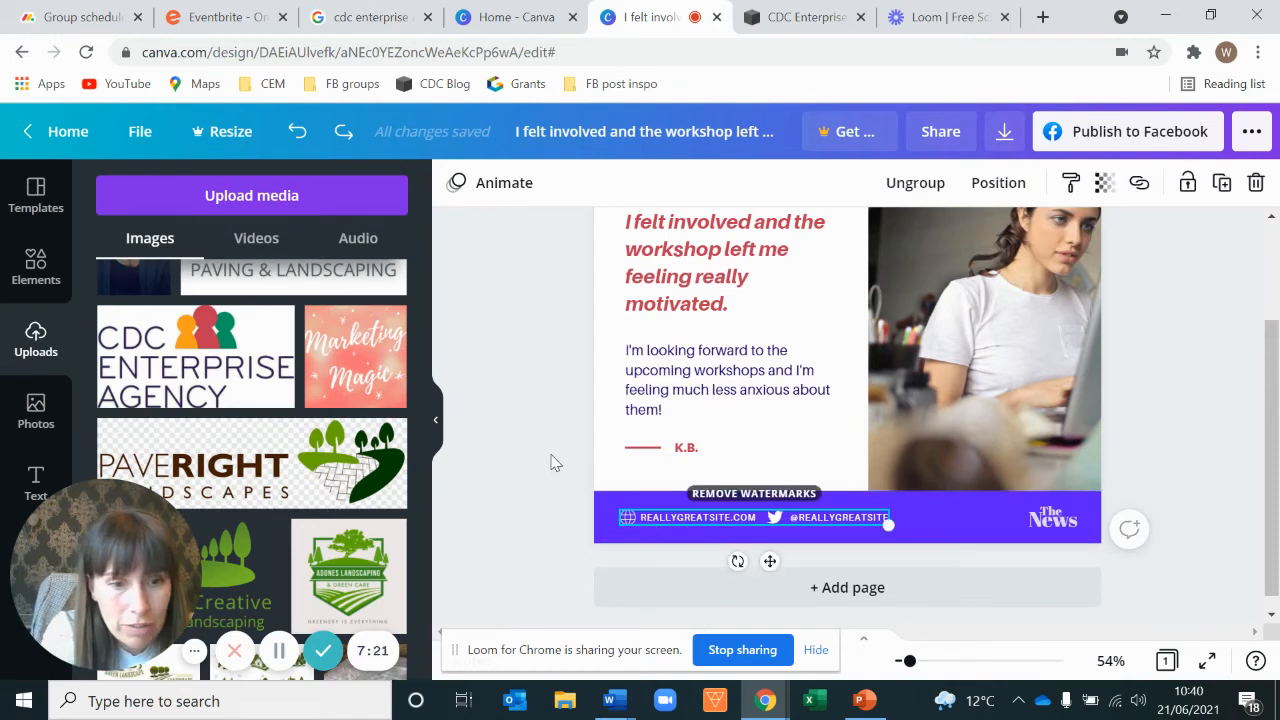
key("Delete")
left_click(1064, 526)
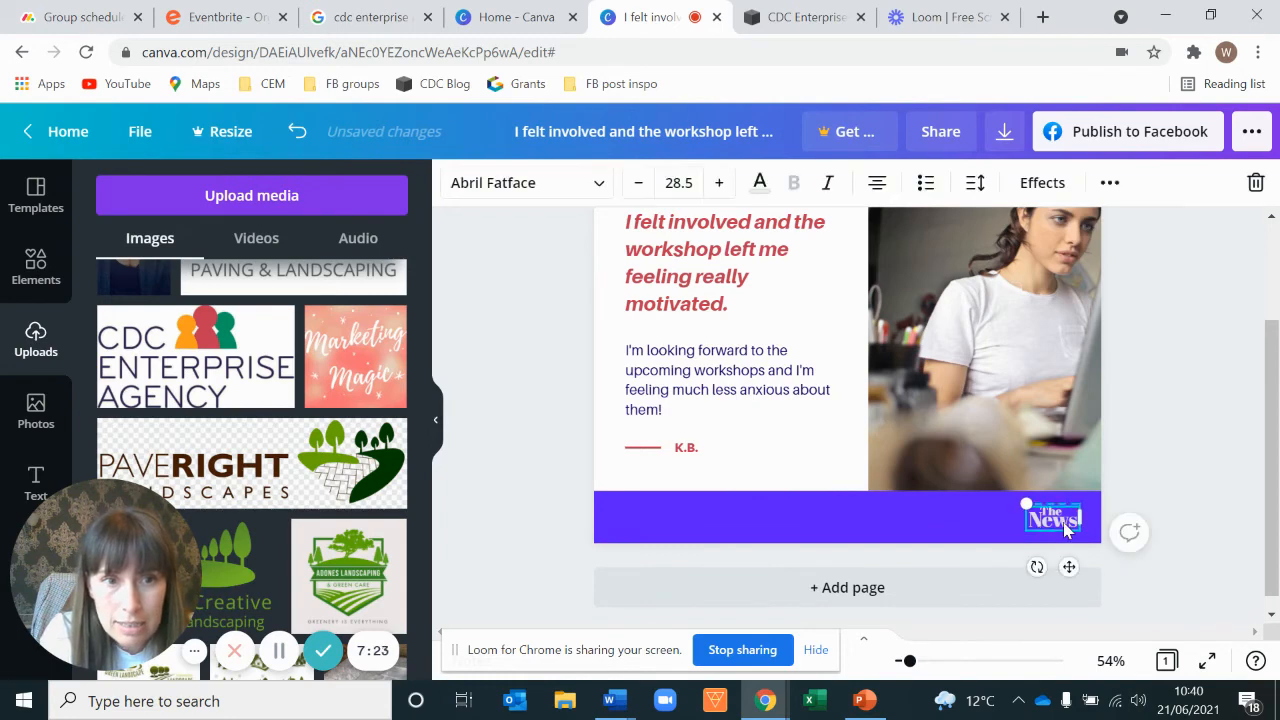
key("Delete")
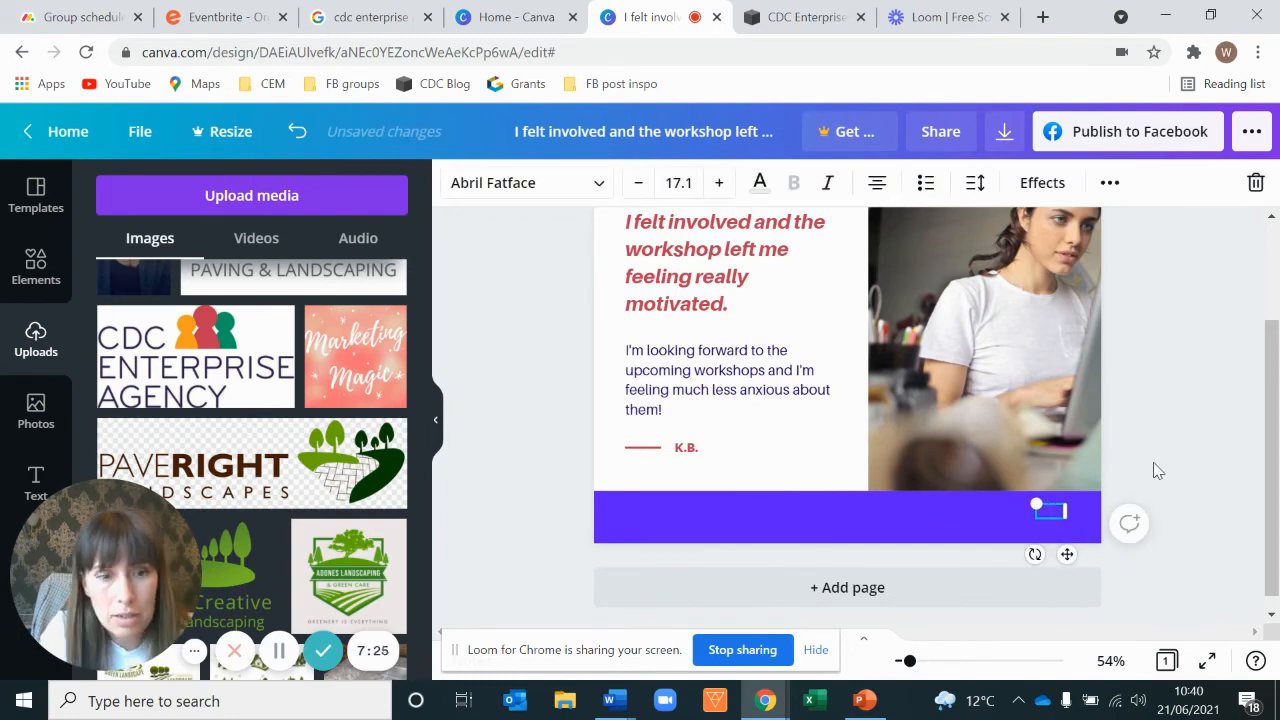
left_click(1155, 468)
left_click(1050, 516)
left_click(1156, 446)
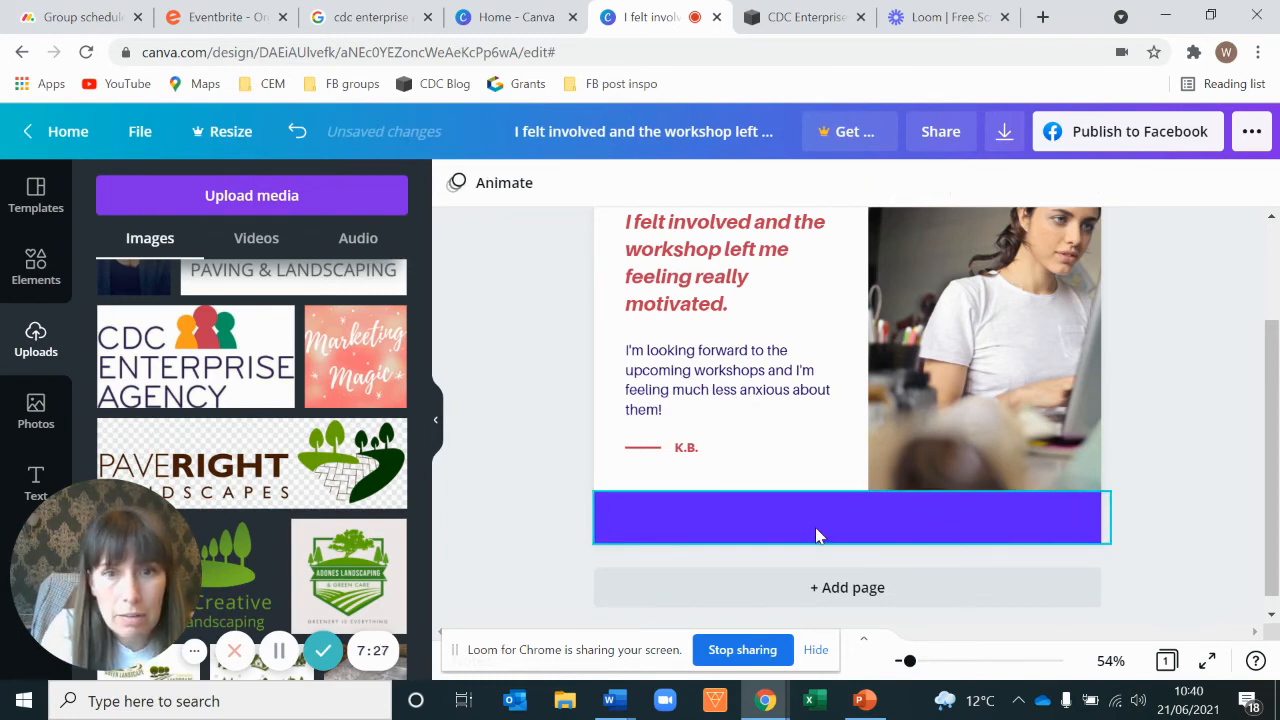
Step: Recolour the footer bar orange from the photo colours
left_click(816, 532)
scroll(530, 377, "up", 2)
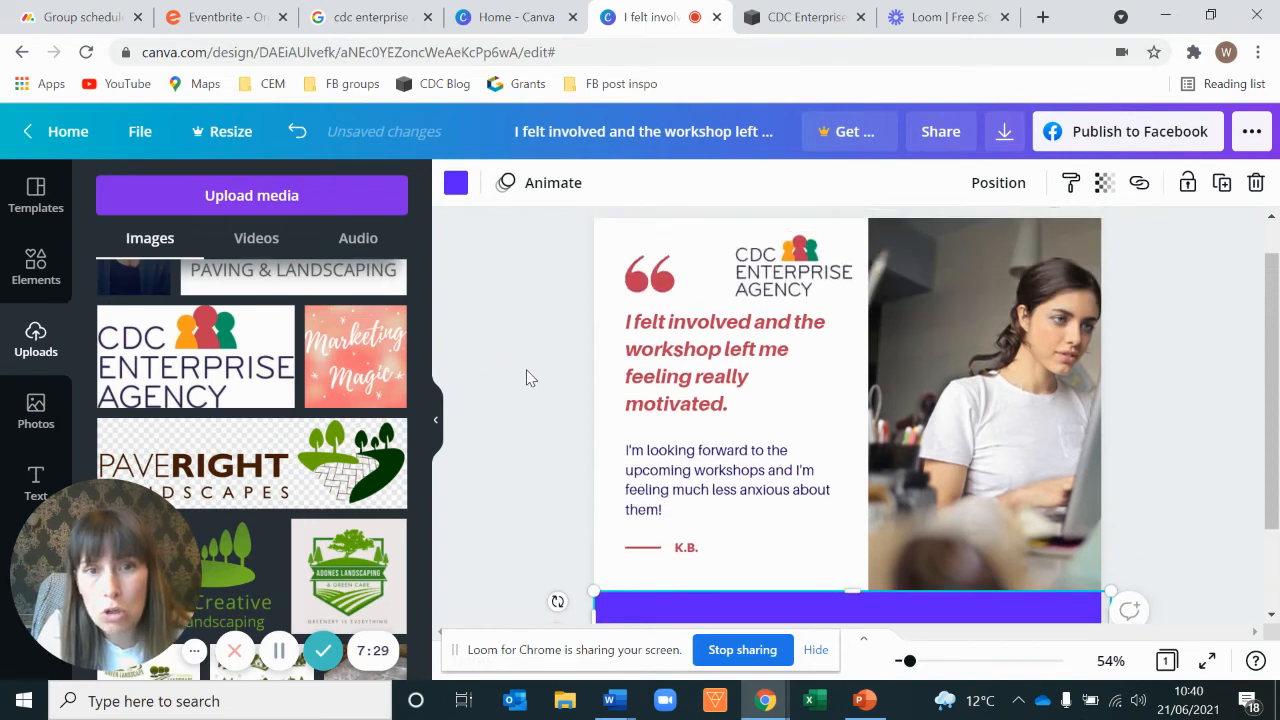
scroll(510, 310, "down", 2)
left_click(455, 185)
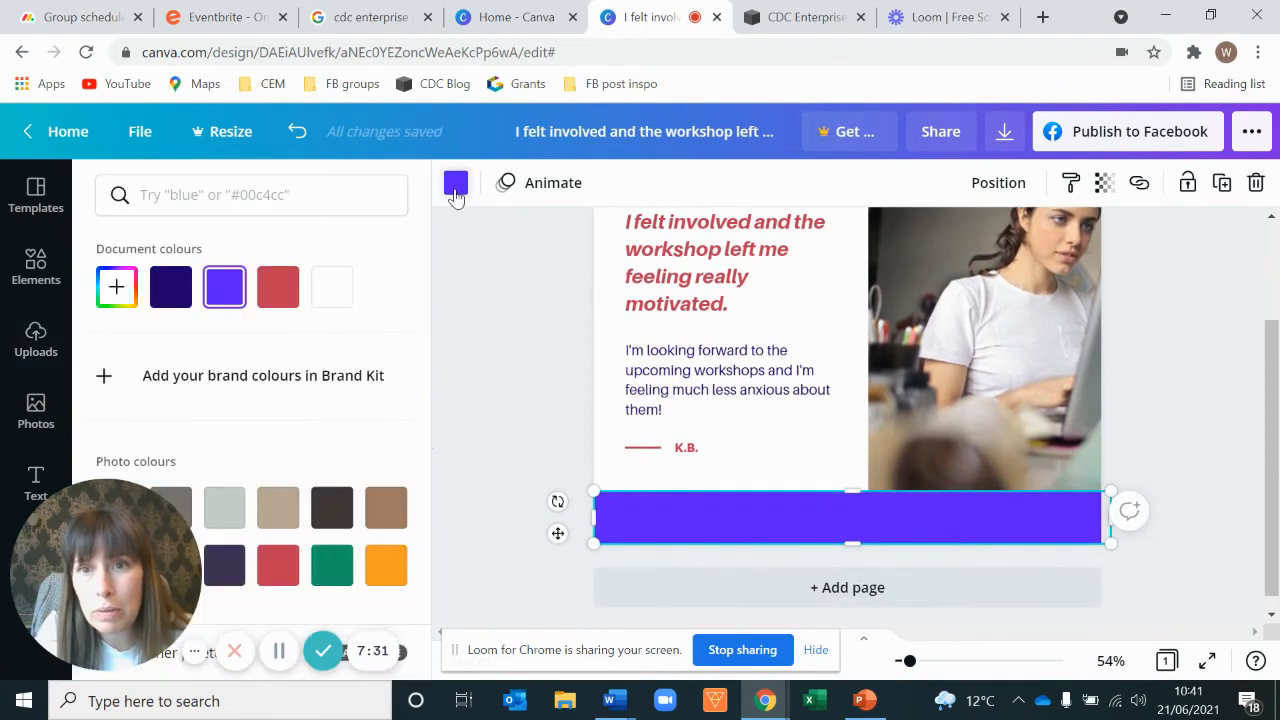
scroll(128, 383, "down", 2)
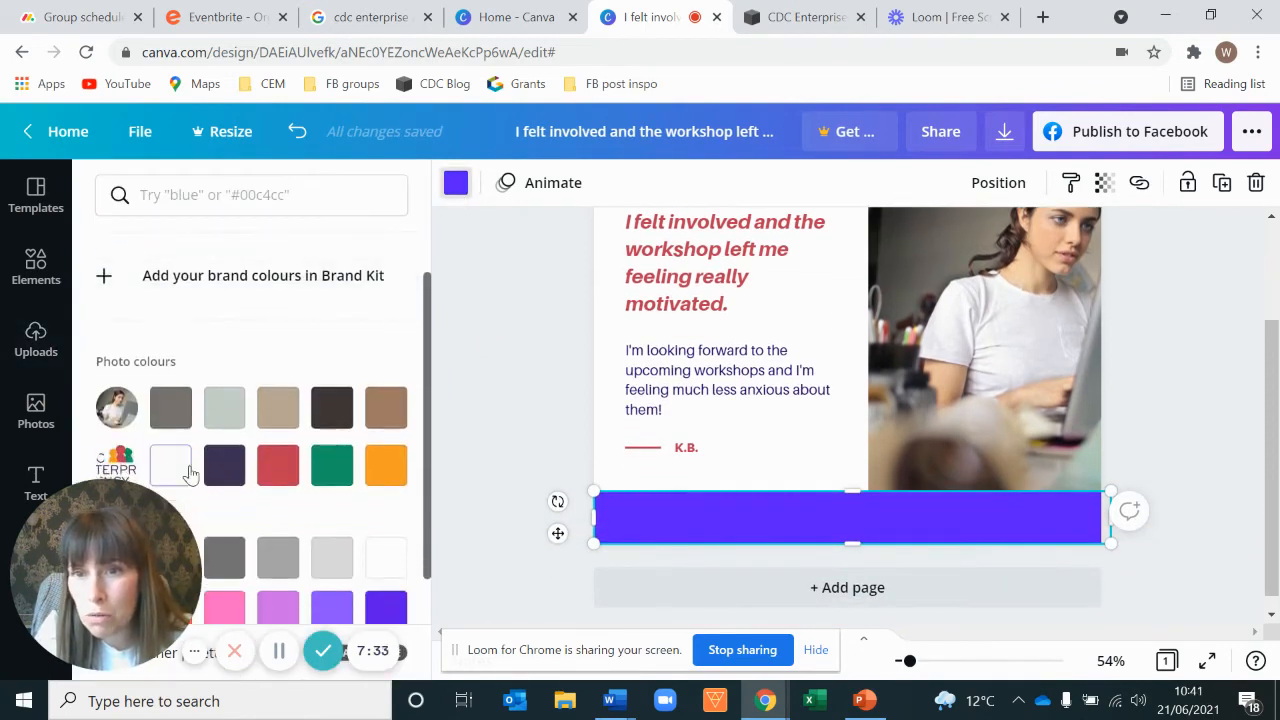
left_click(382, 468)
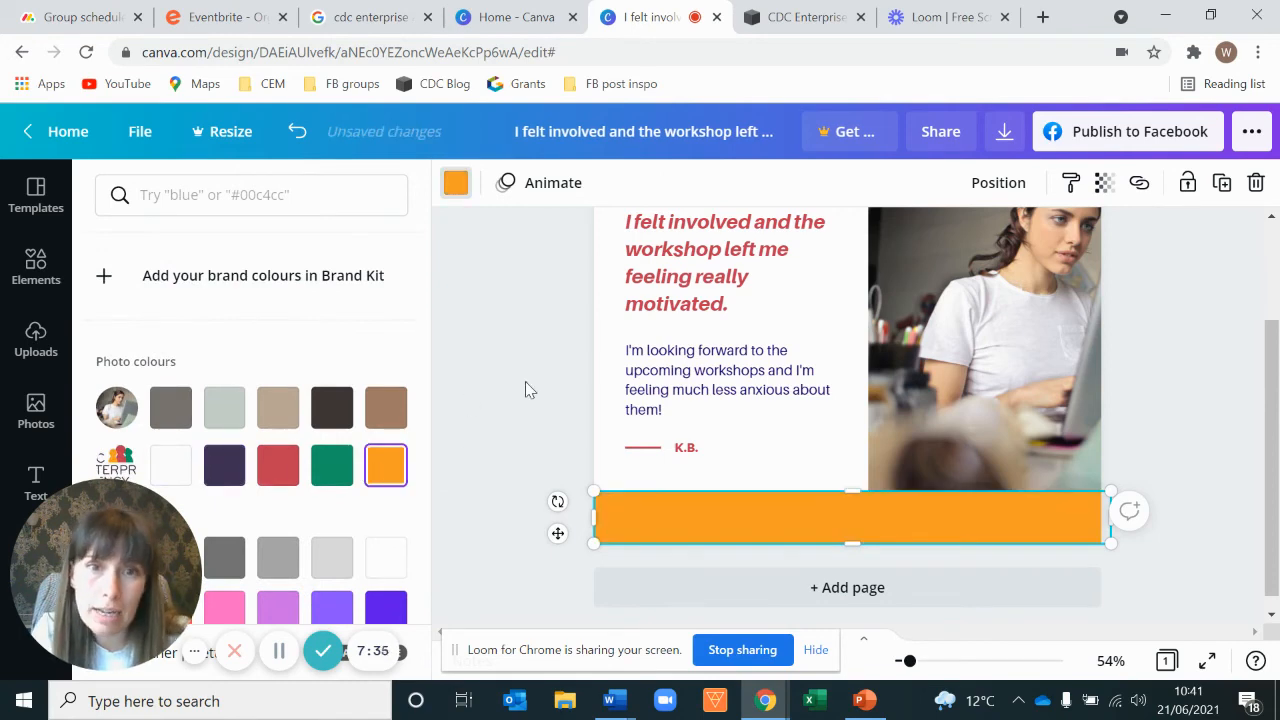
left_click(477, 401)
Step: Add a subheading text box and place it on the orange footer bar
scroll(477, 401, "up", 1)
scroll(477, 401, "down", 1)
scroll(477, 401, "up", 1)
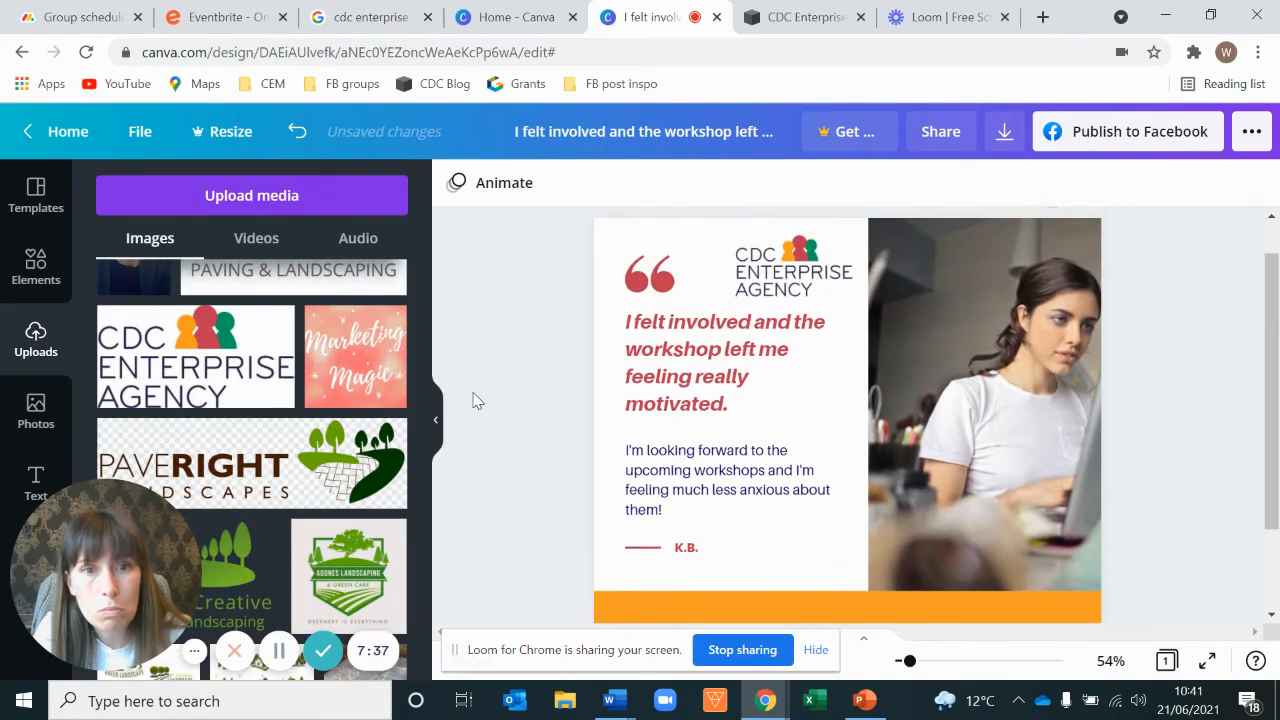
scroll(474, 400, "down", 1)
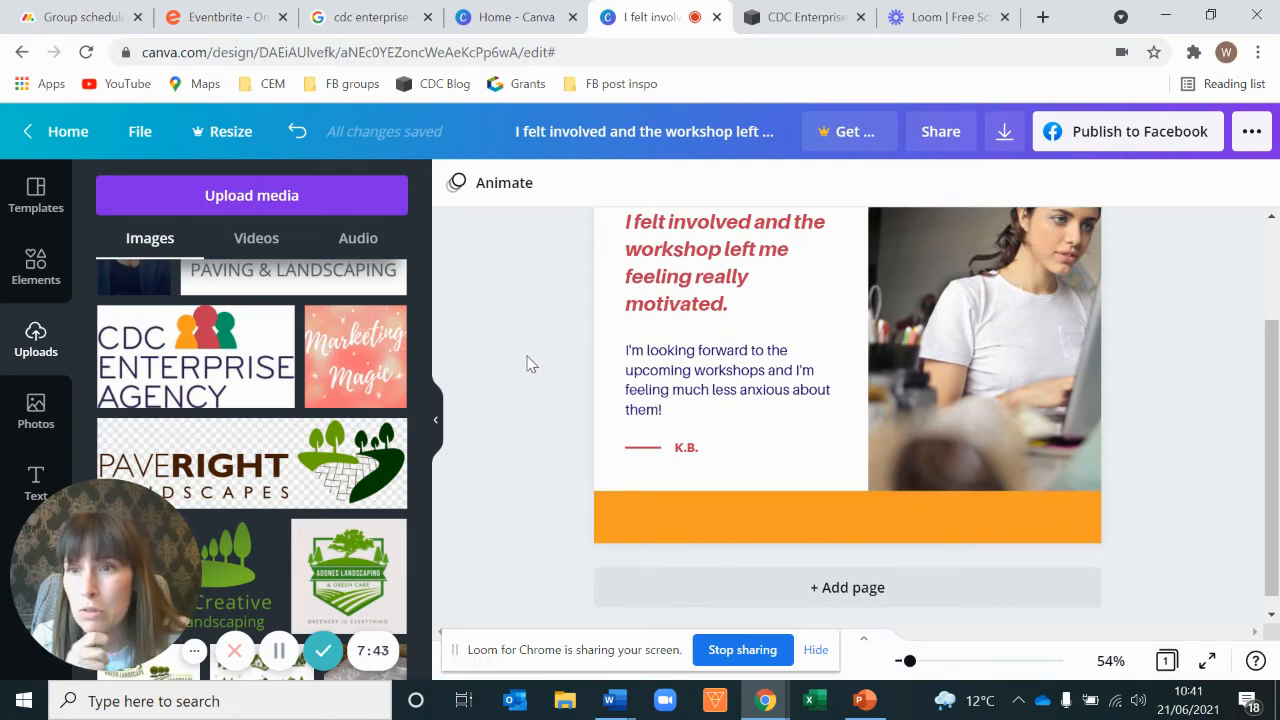
left_click(37, 472)
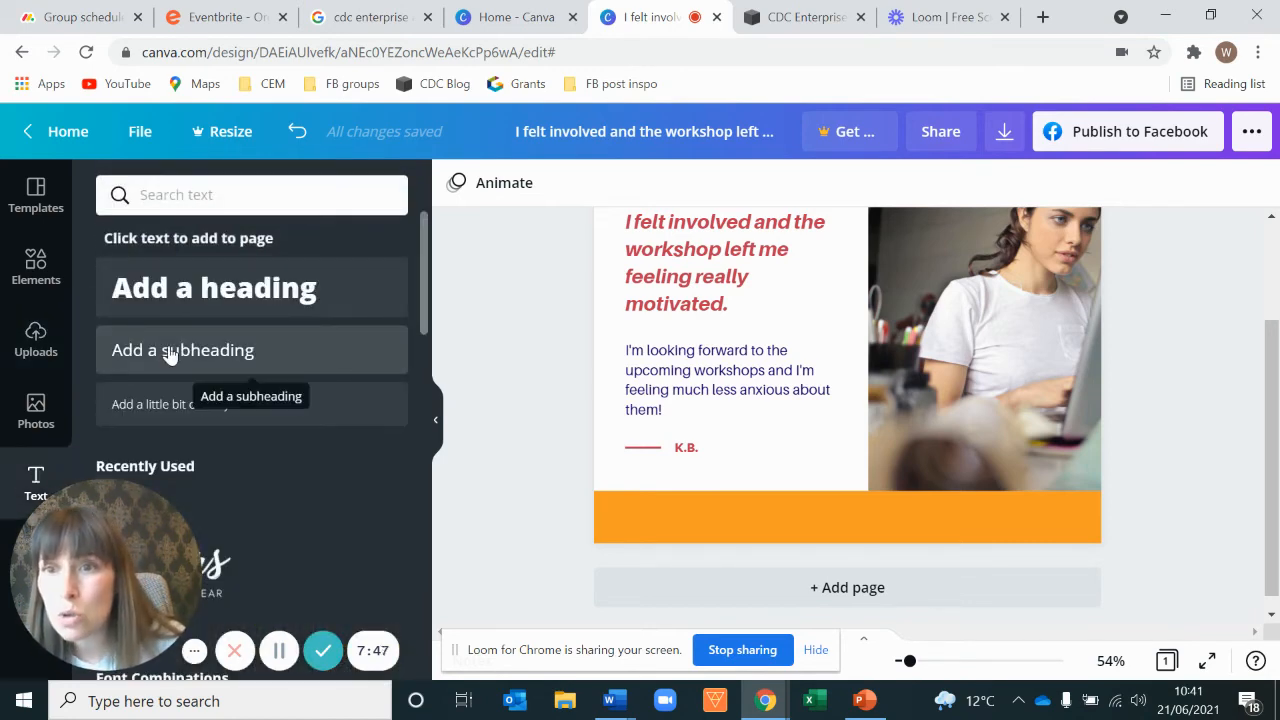
left_click(170, 353)
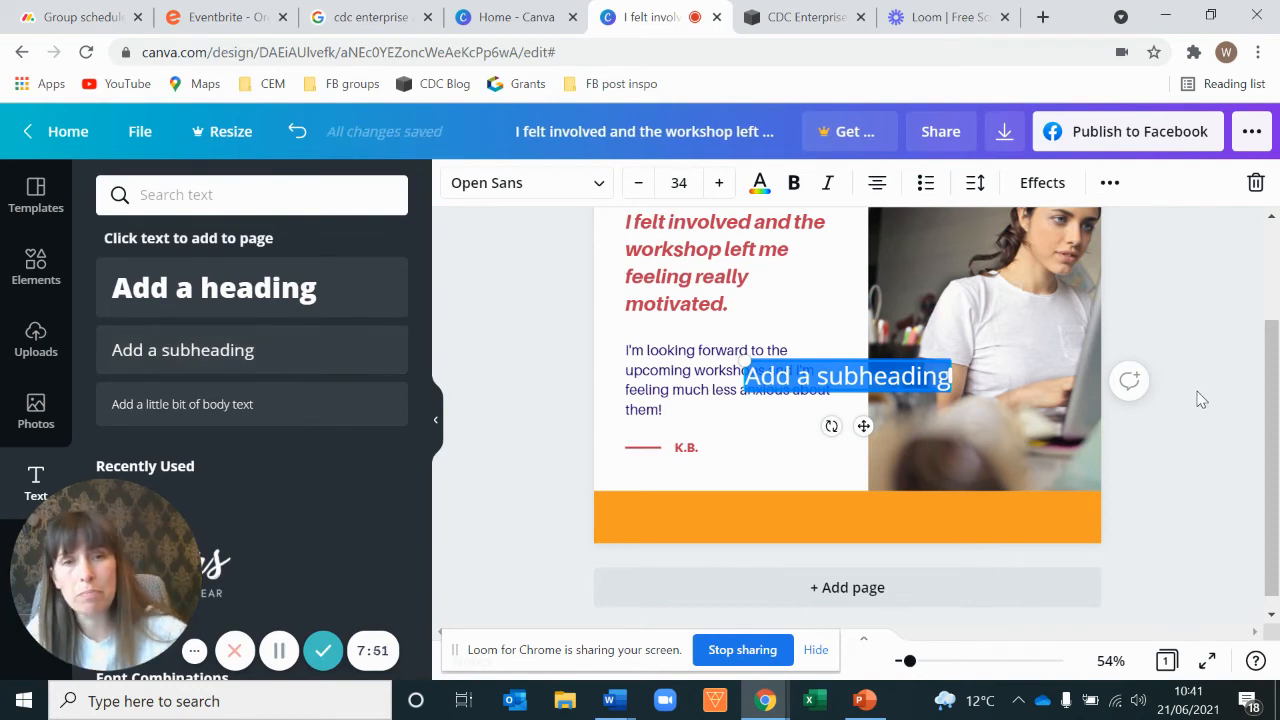
left_click_drag(849, 368, 853, 502)
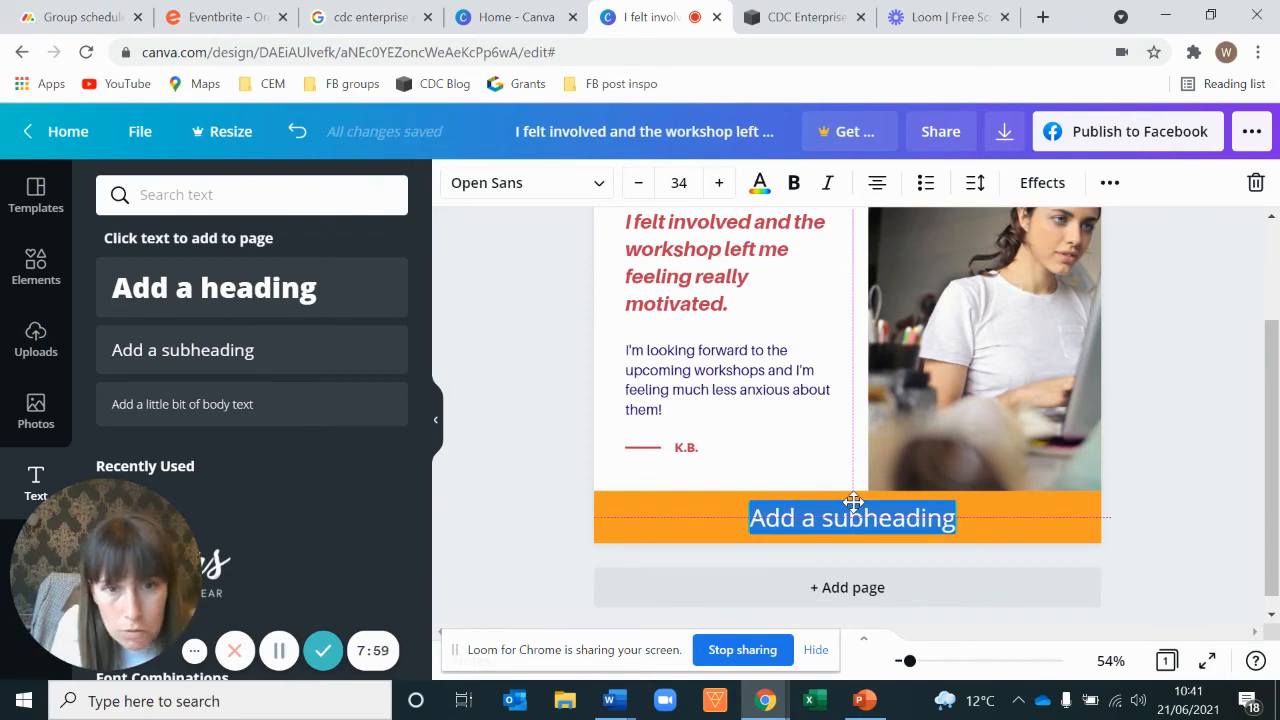
left_click_drag(853, 502, 853, 502)
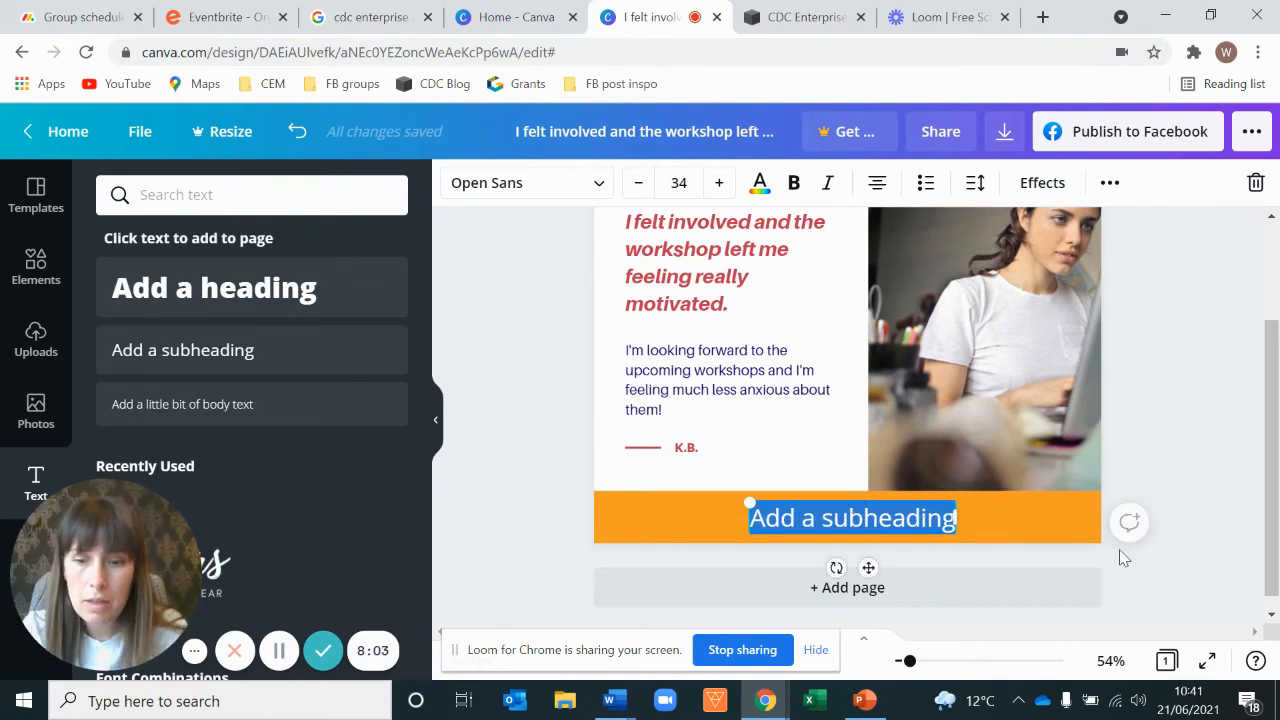
Step: Replace the subheading with the text "CDC Enterprise Agency | Free workshops"
type("CDC En")
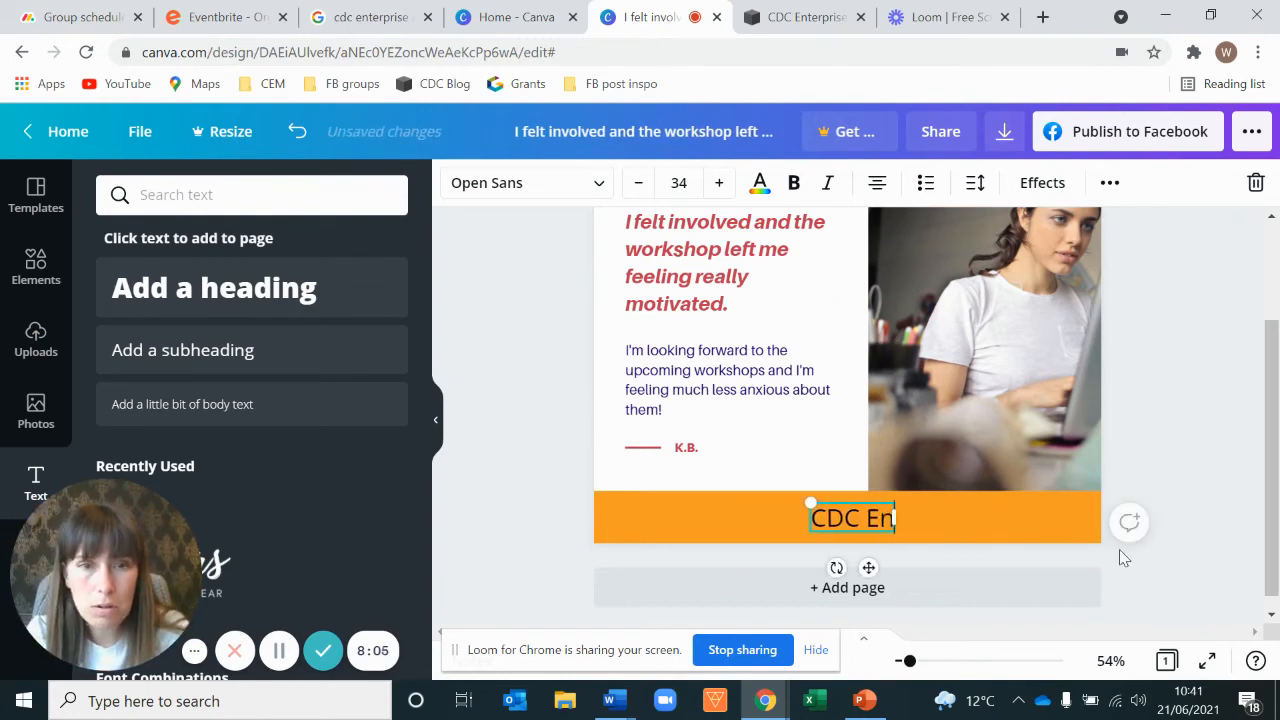
type("terprise Agen")
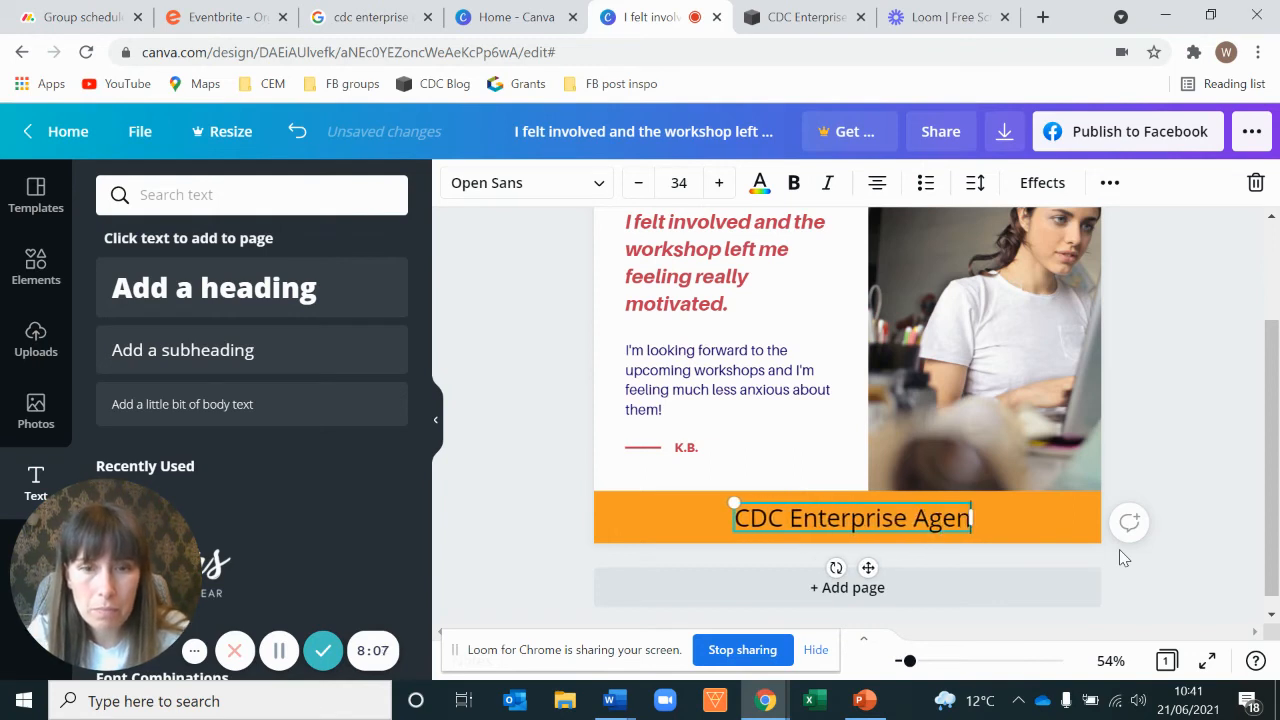
type("cy | Fr")
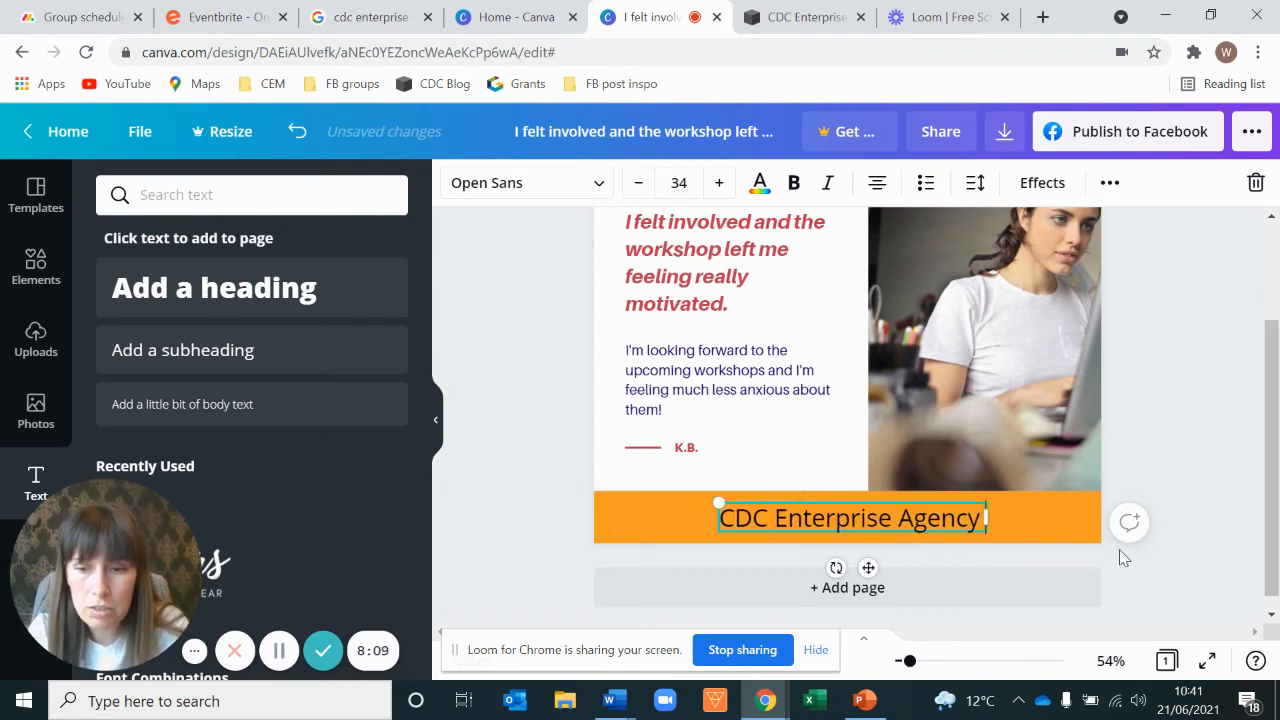
type("ee wros")
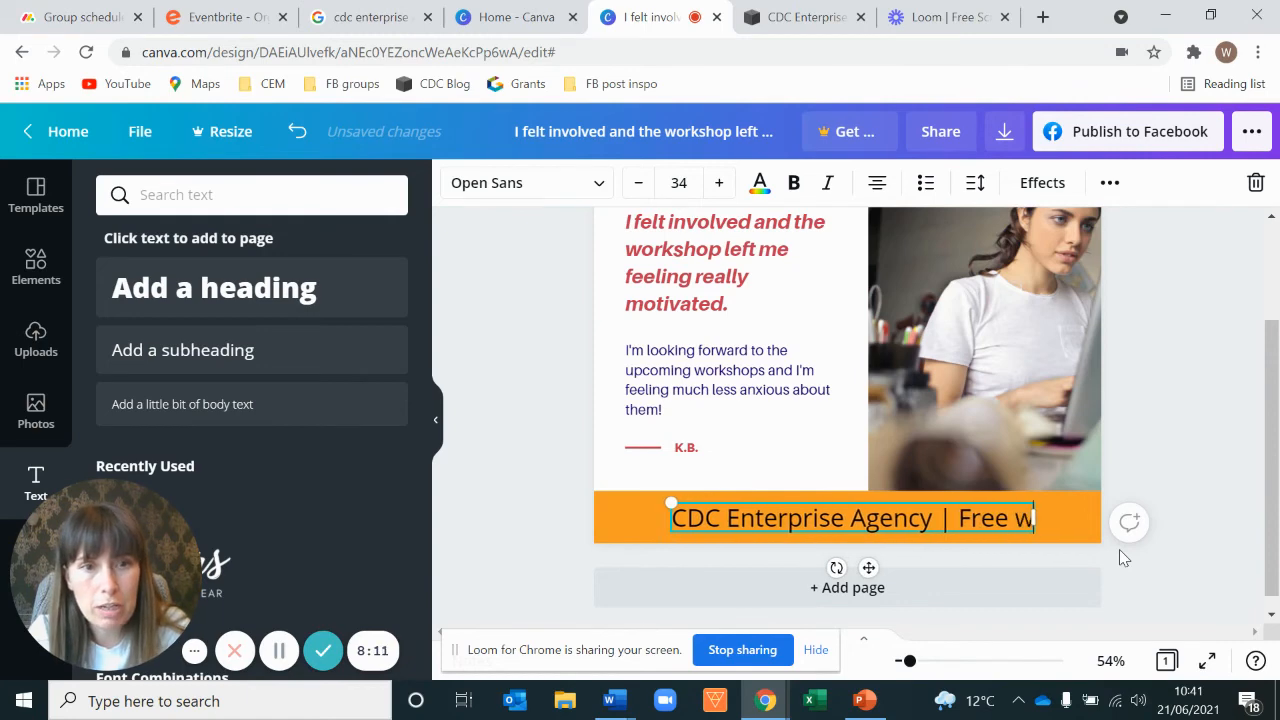
key("BackSpace")
key("BackSpace")
type("rkshops")
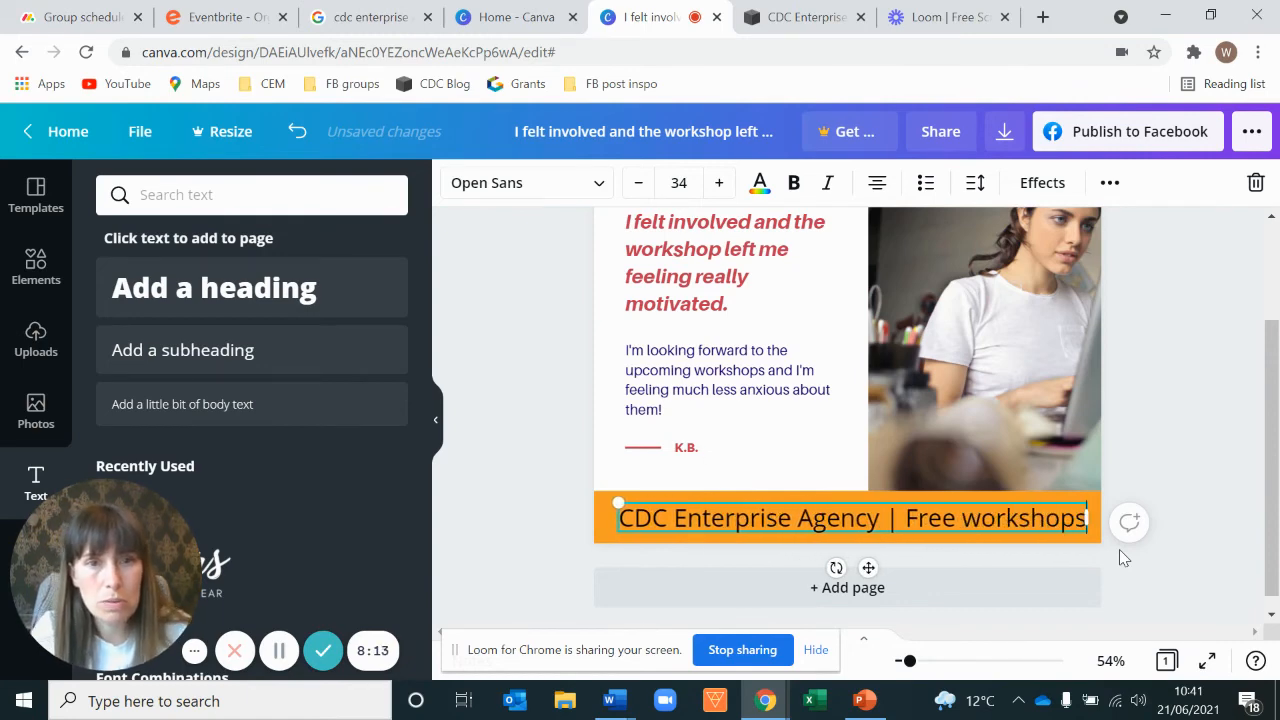
Step: Make the footer text white and bold
triple_click(981, 521)
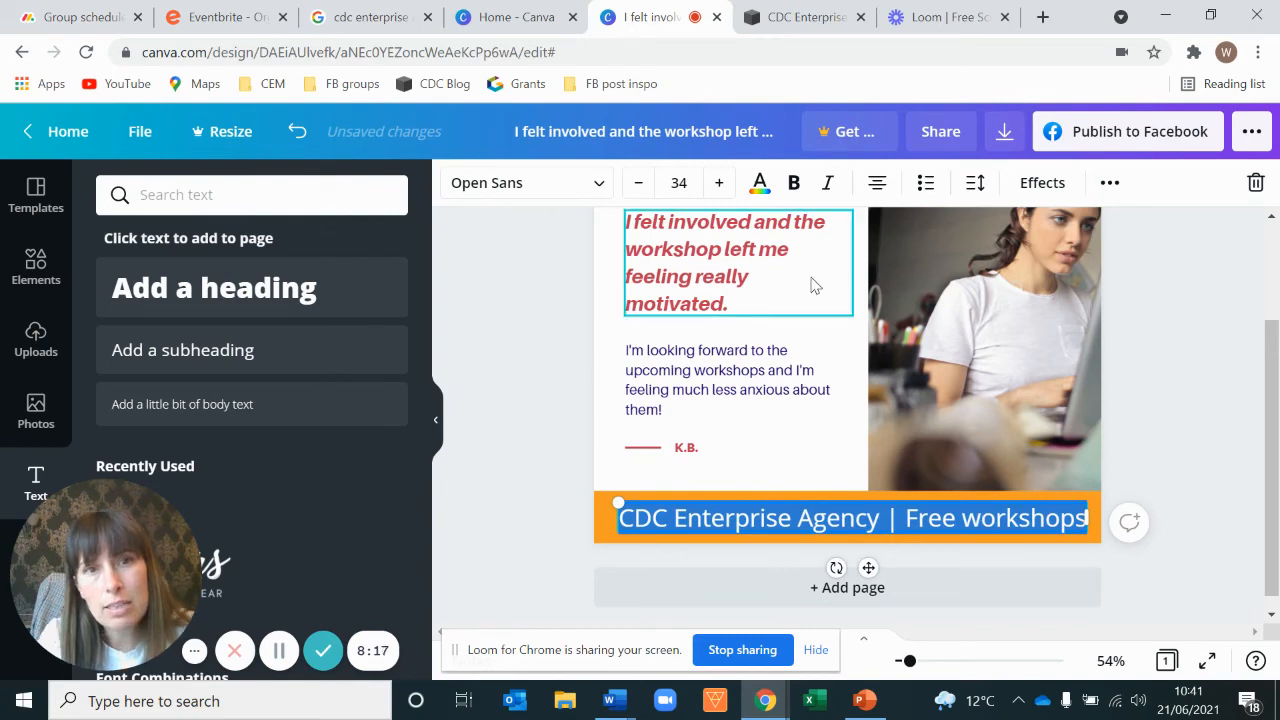
left_click(760, 183)
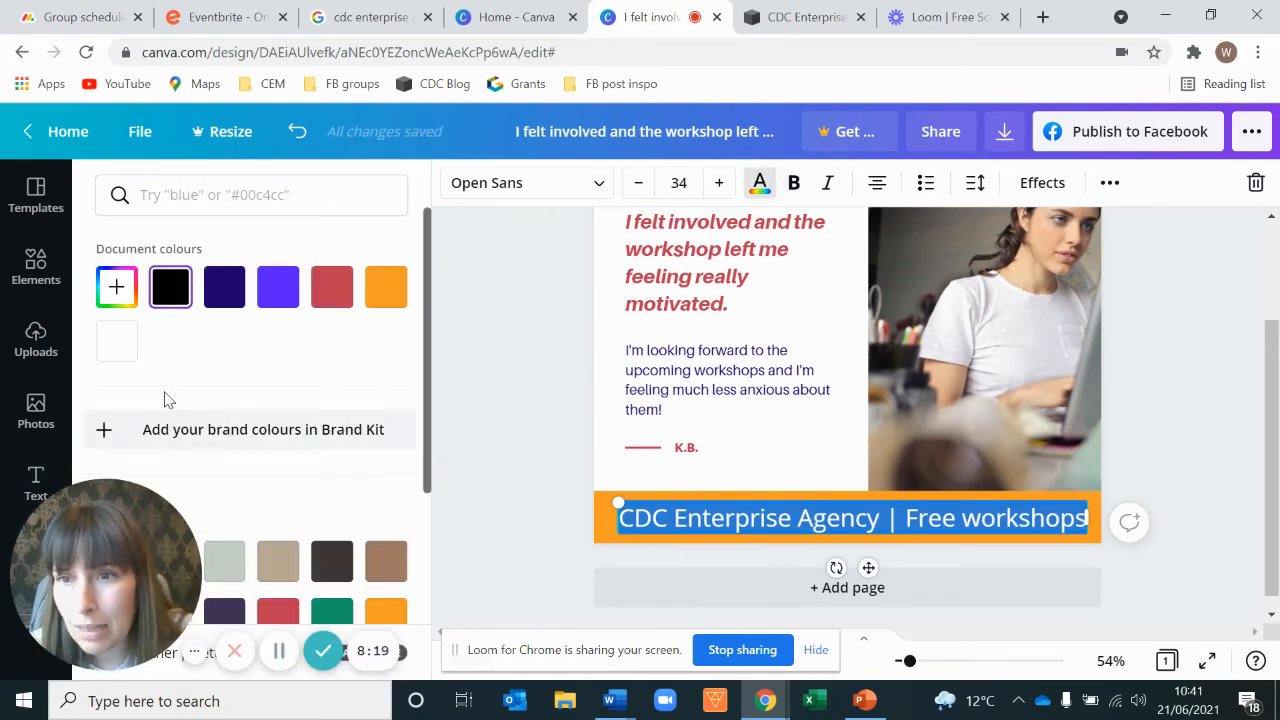
left_click(117, 340)
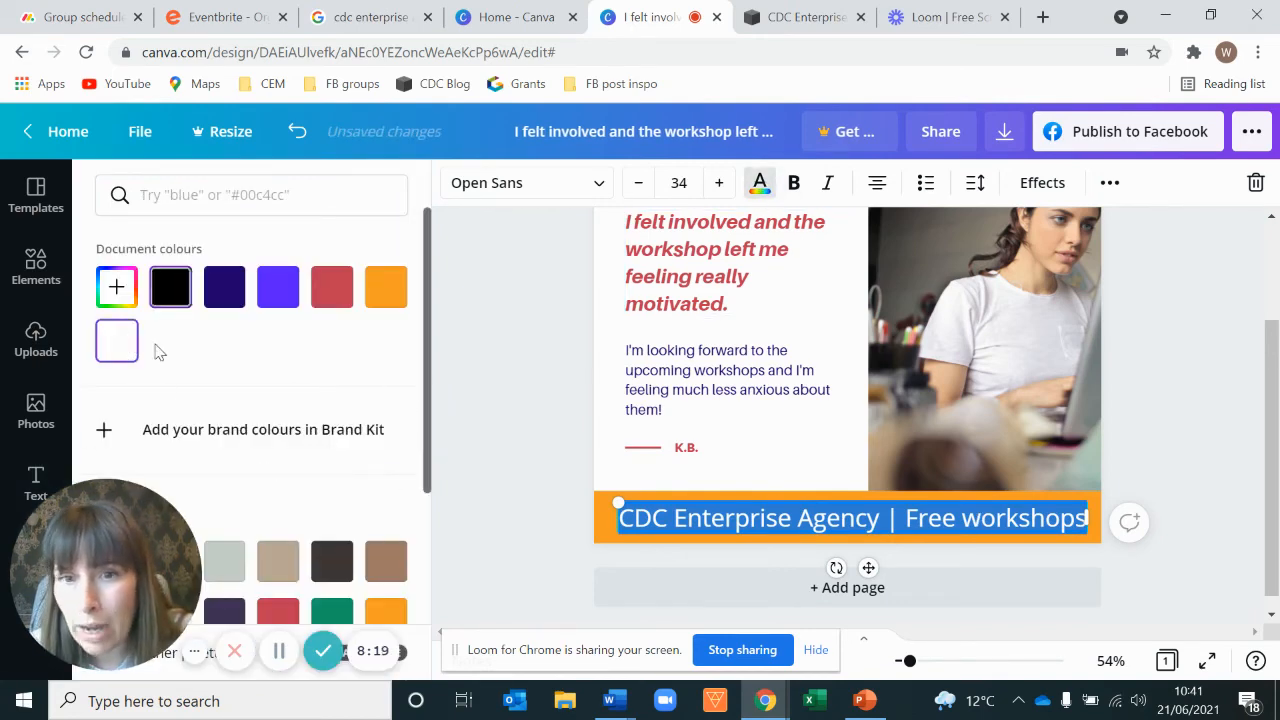
left_click(794, 183)
left_click(1204, 443)
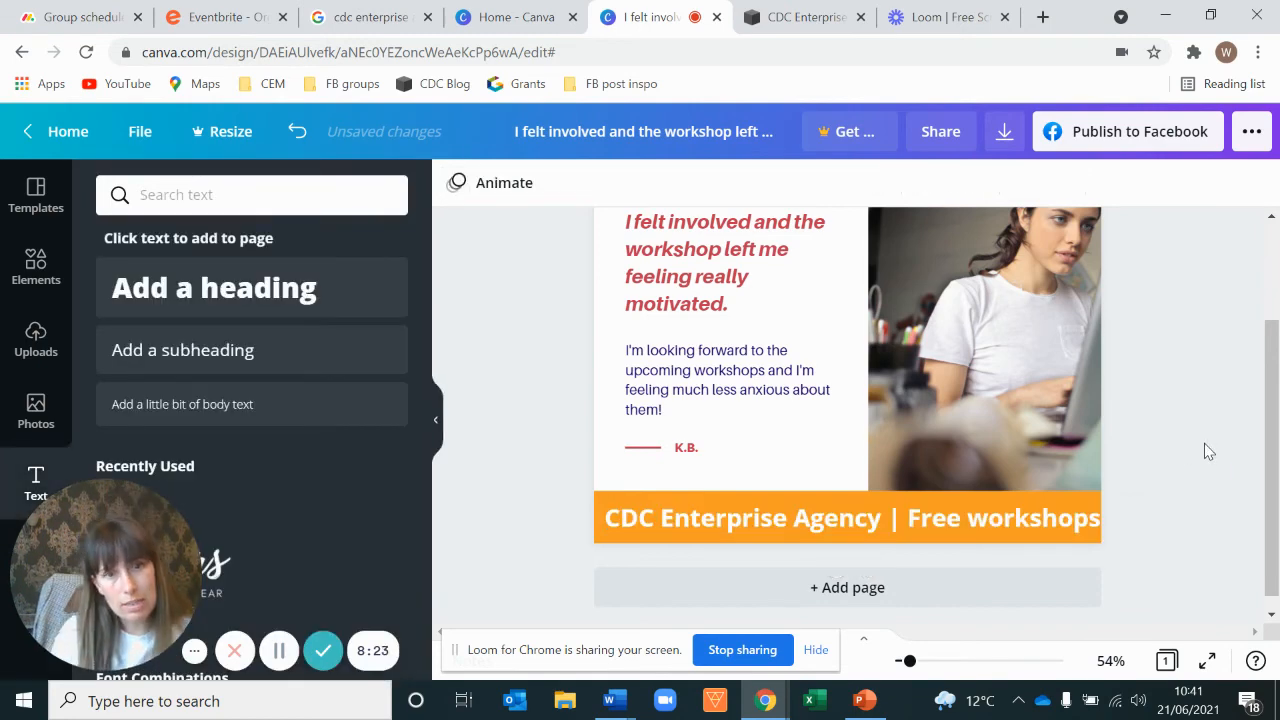
Step: Reduce the footer text's font size to 33
left_click(988, 533)
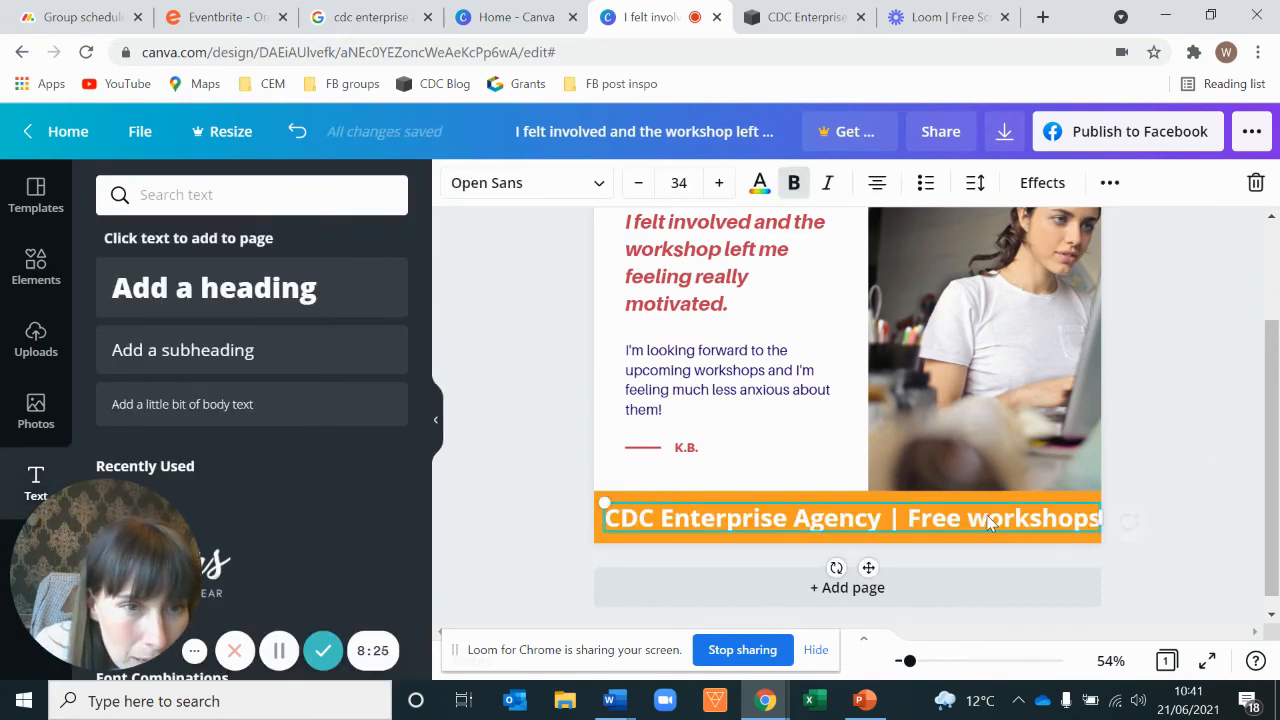
triple_click(930, 518)
left_click(638, 182)
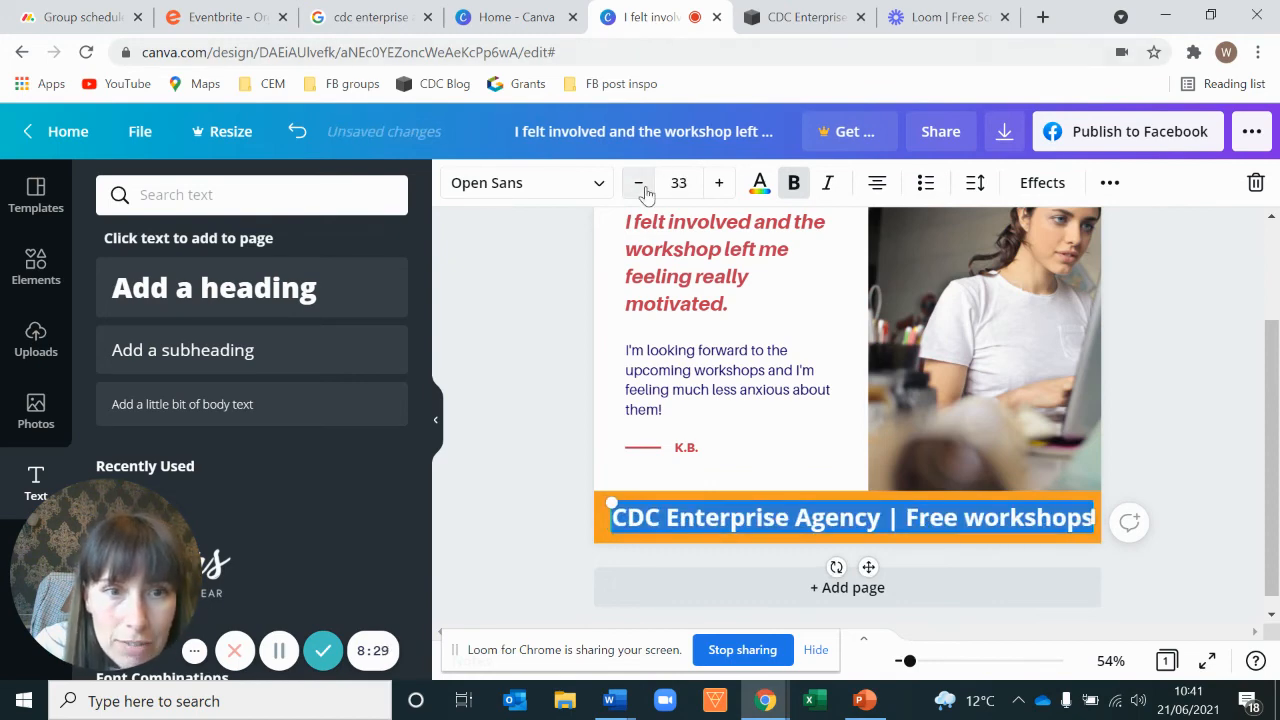
left_click(1215, 394)
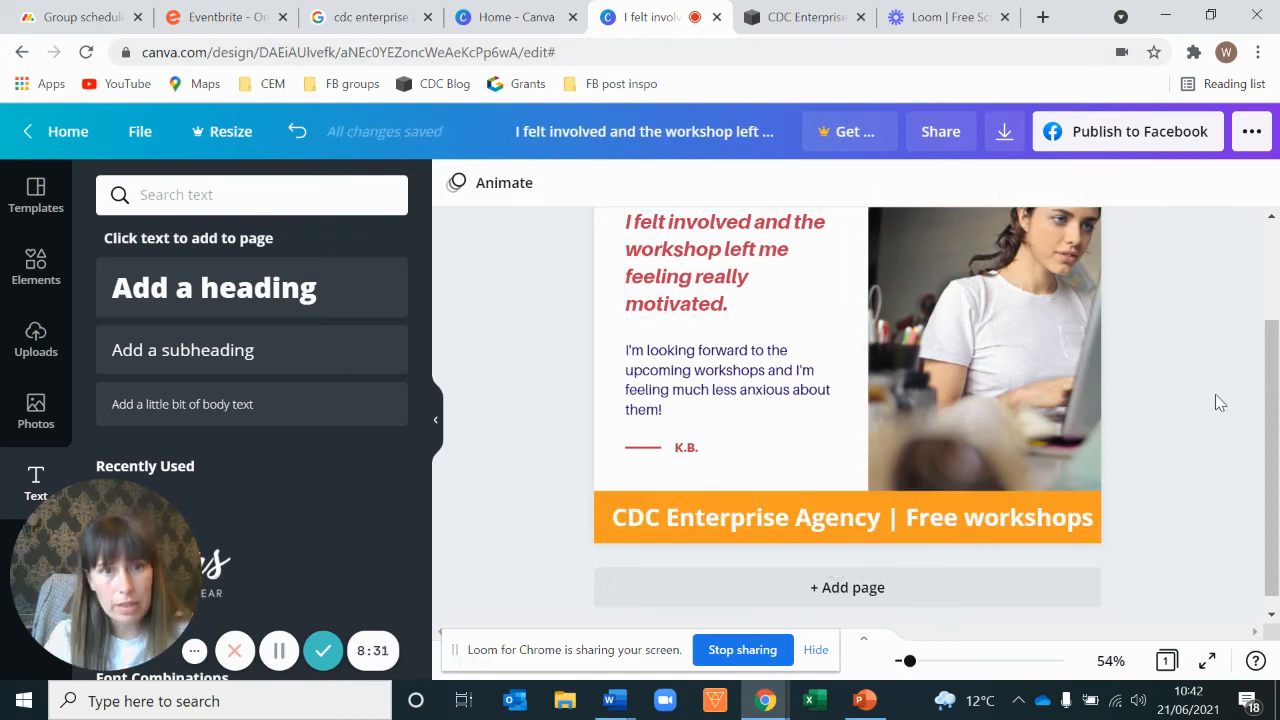
scroll(1215, 394, "up", 1)
scroll(1225, 460, "down", 1)
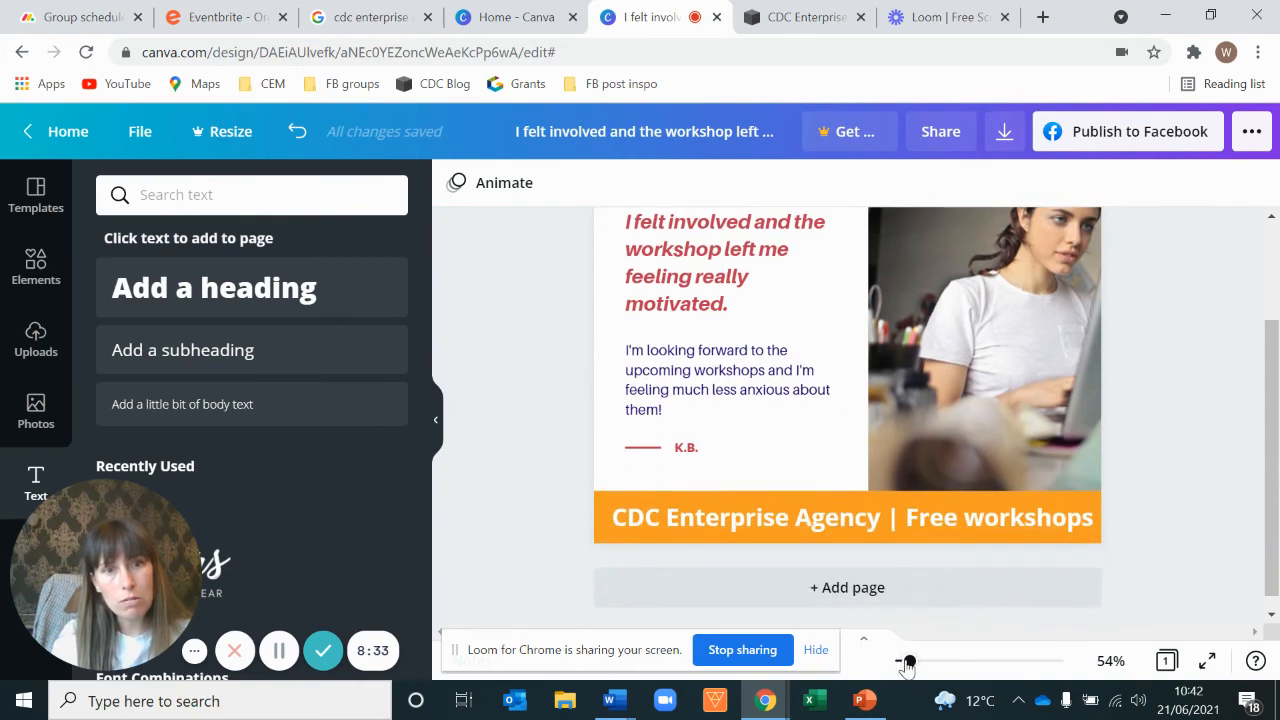
left_click_drag(908, 661, 907, 662)
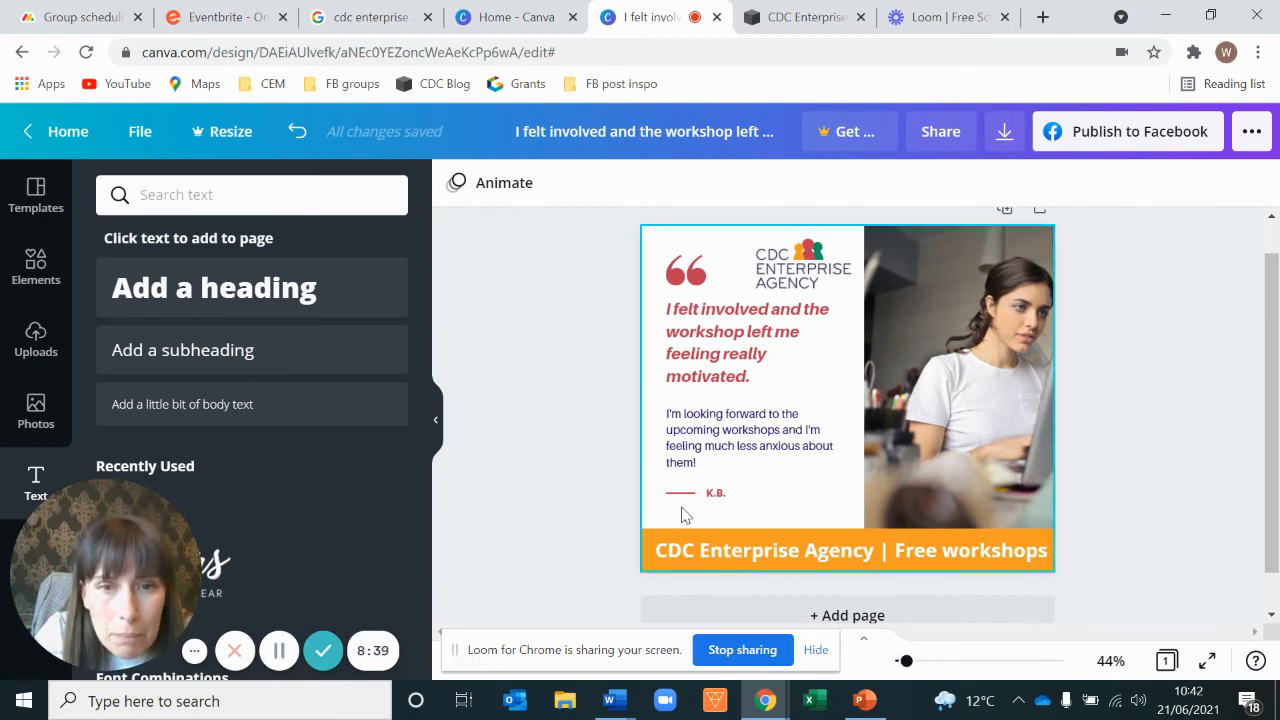
left_click(718, 495)
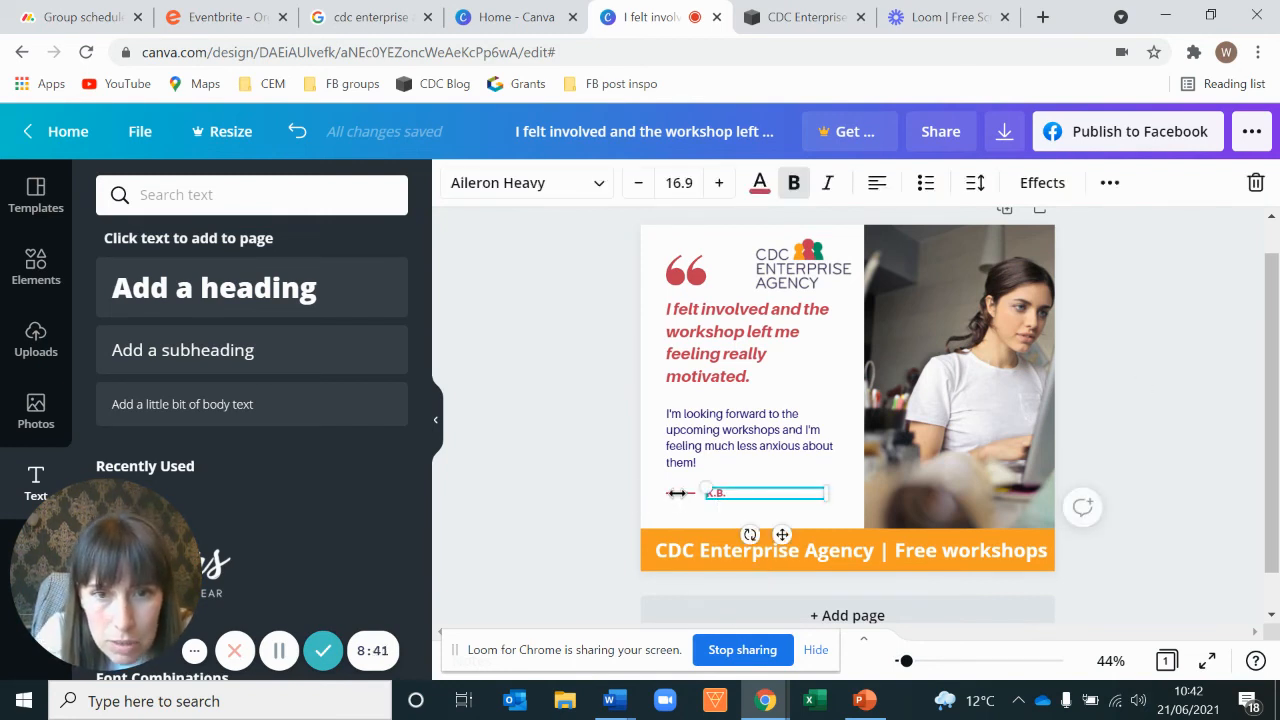
left_click(674, 491)
left_click(677, 493)
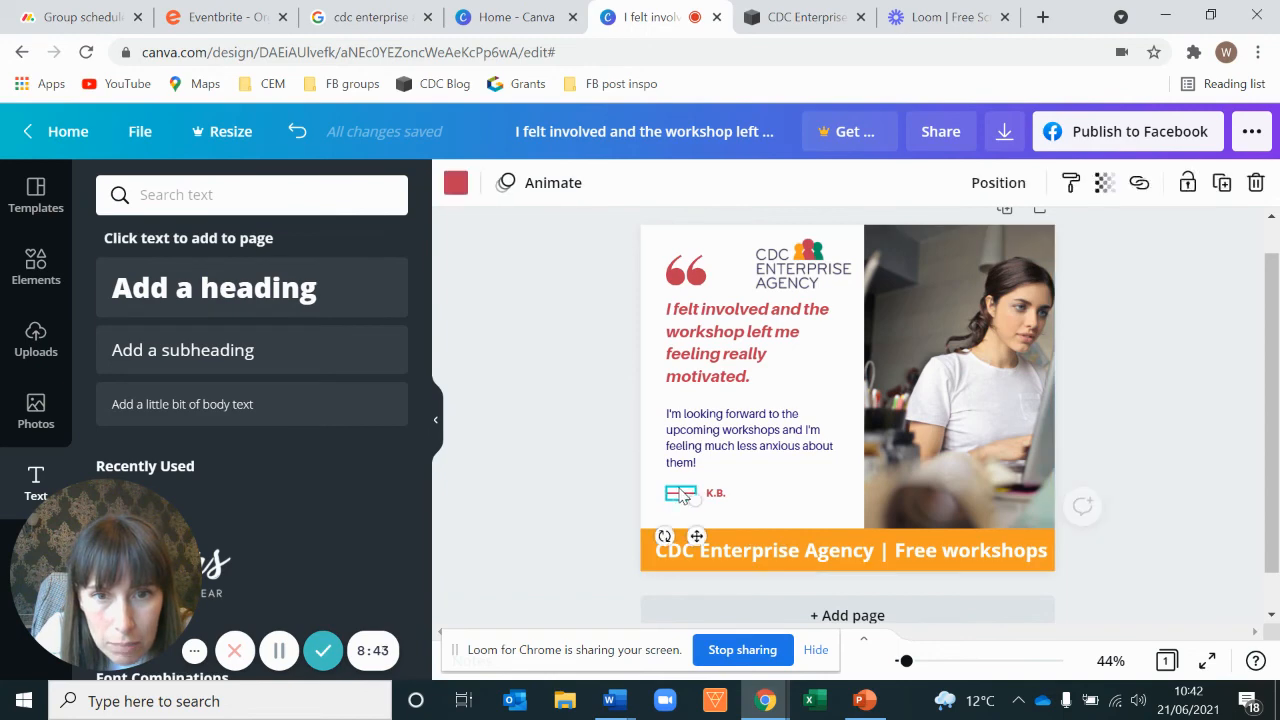
left_click(740, 497, "shift")
left_click(740, 451, "shift")
left_click(739, 369, "shift")
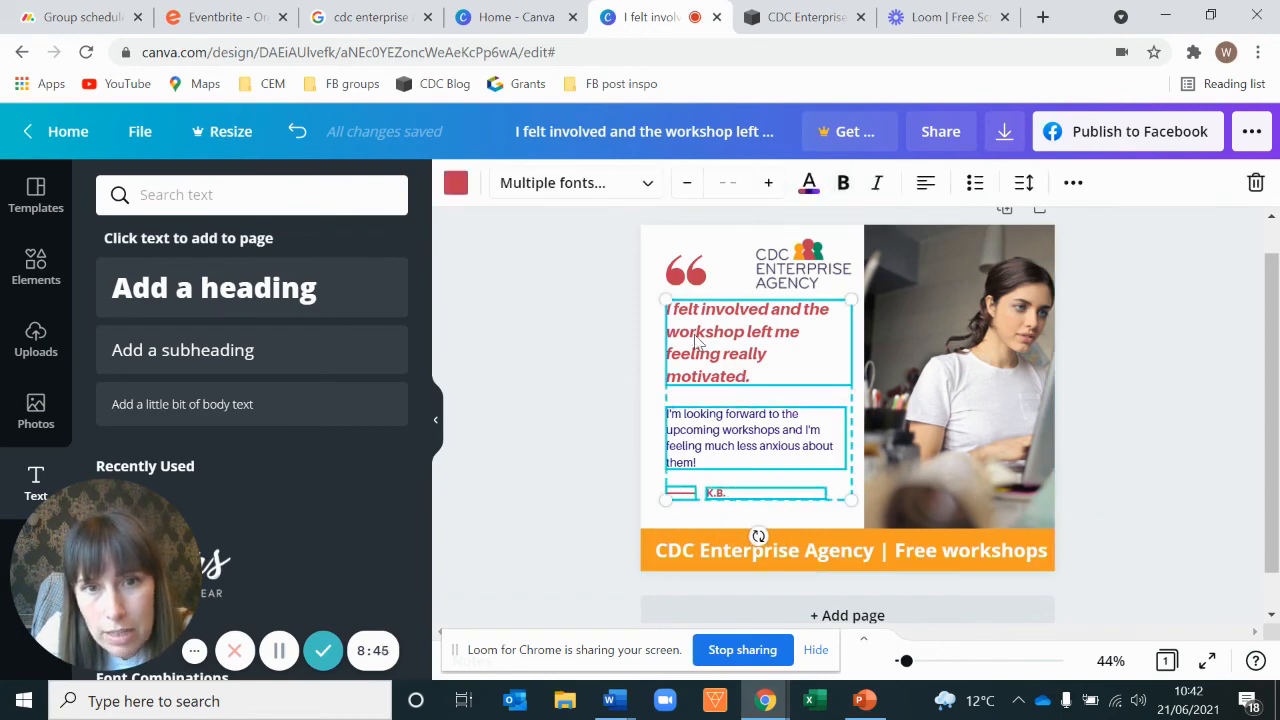
left_click(697, 287, "shift")
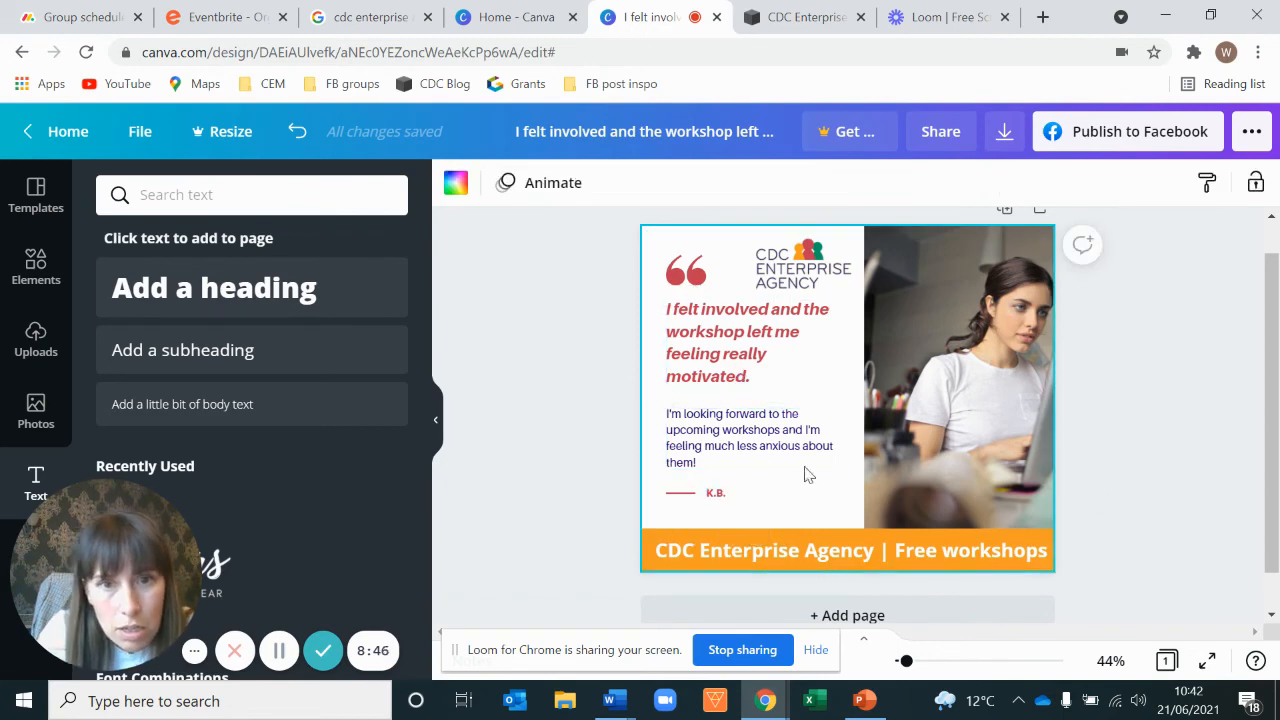
Step: Select the quote mark, quote, review text and attribution line together and nudge them slightly down
left_click(680, 492)
left_click(724, 499, "shift")
left_click(728, 440, "shift")
left_click(727, 362, "shift")
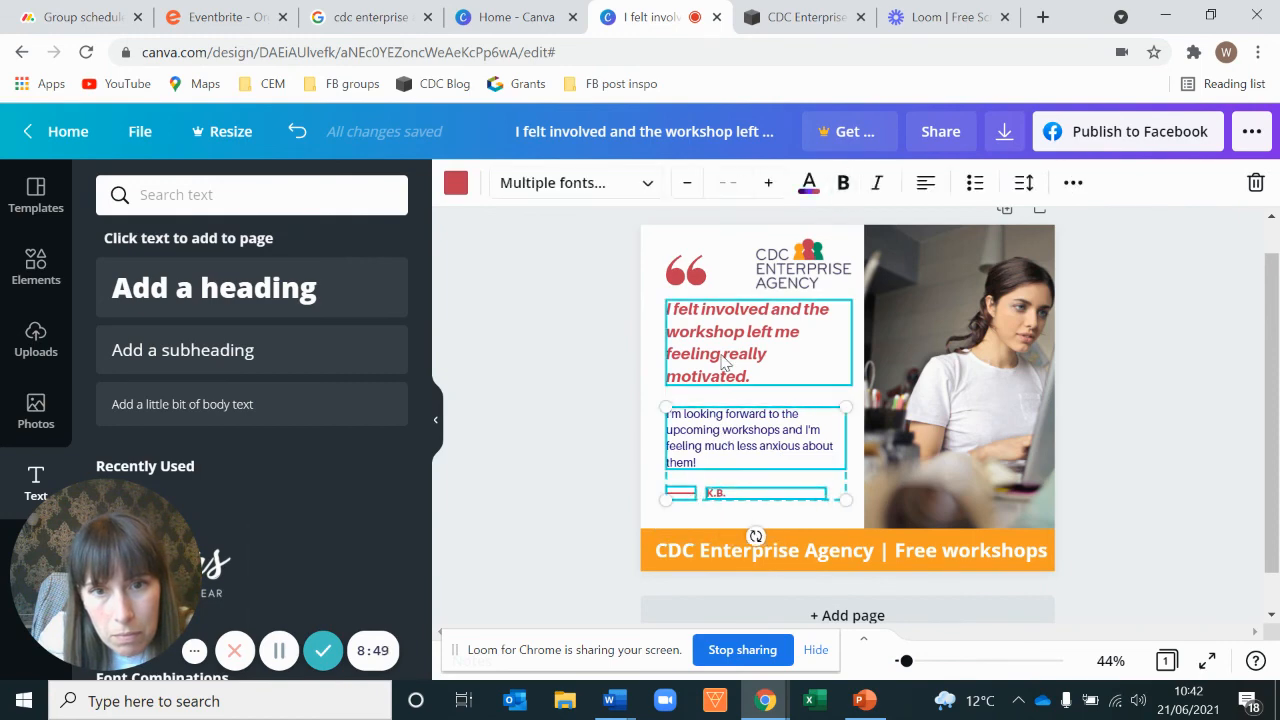
left_click(680, 268, "shift")
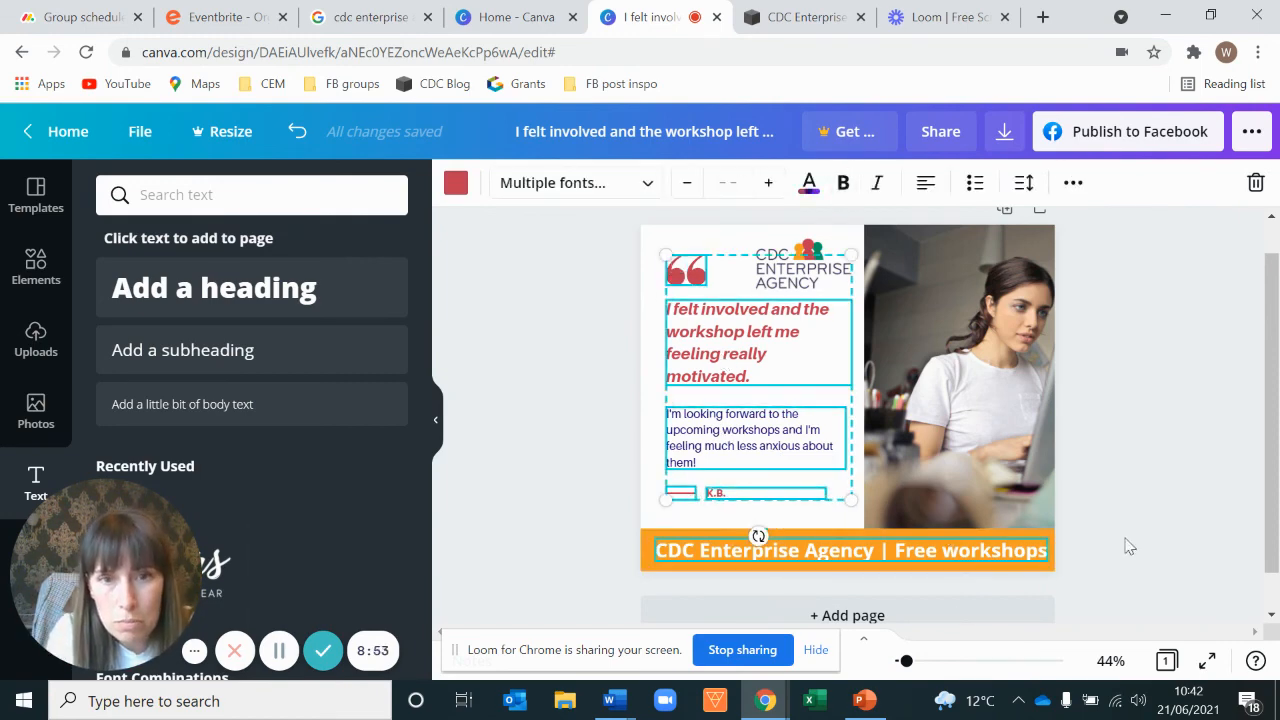
key("Down")
key("Down")
key("Down")
key("Down")
key("Down")
key("Down")
key("Down")
key("Down")
key("Down")
key("Down")
key("Down")
key("Down")
key("Down")
key("Down")
key("Down")
key("Down")
key("Down")
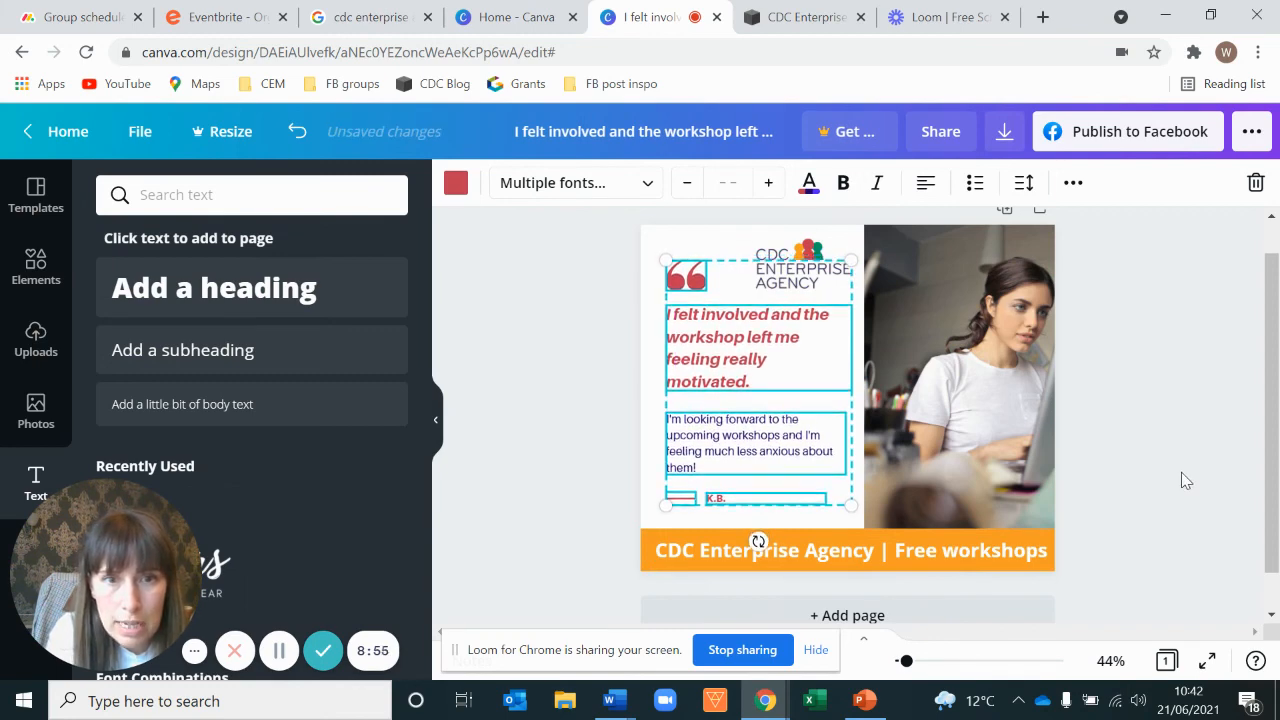
key("Escape")
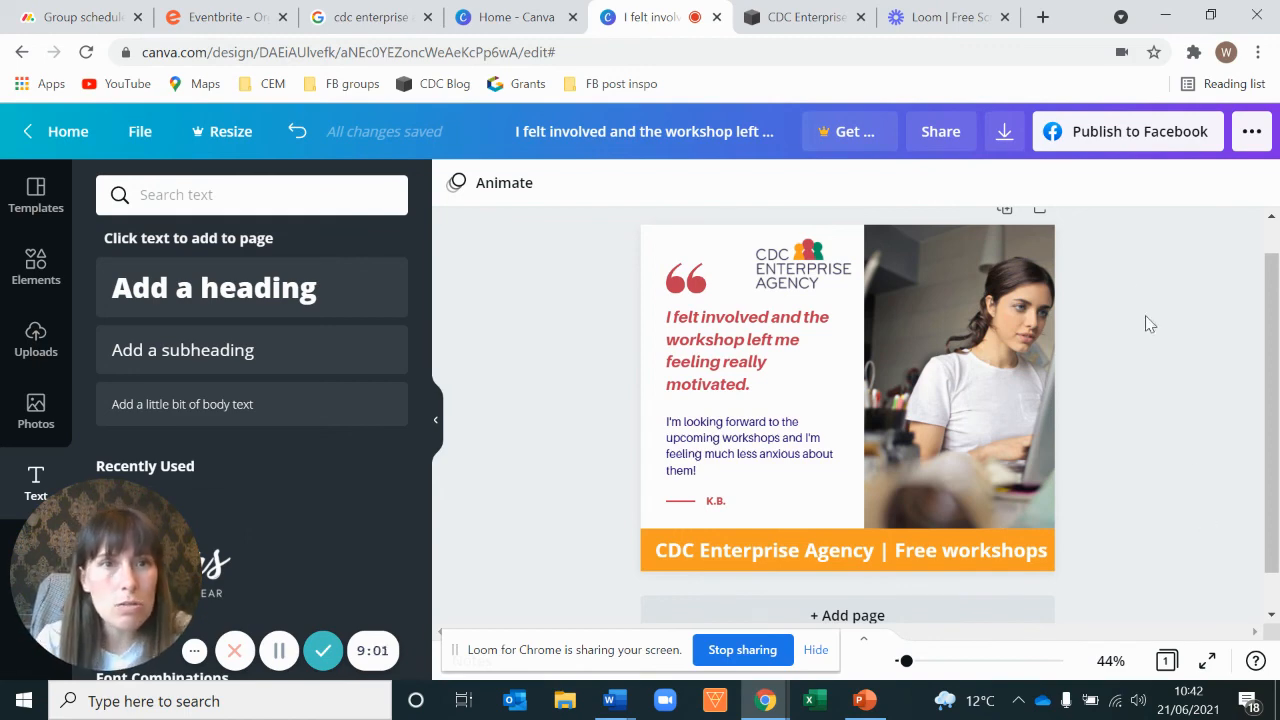
Step: Download the finished design as a PNG file
left_click(1004, 141)
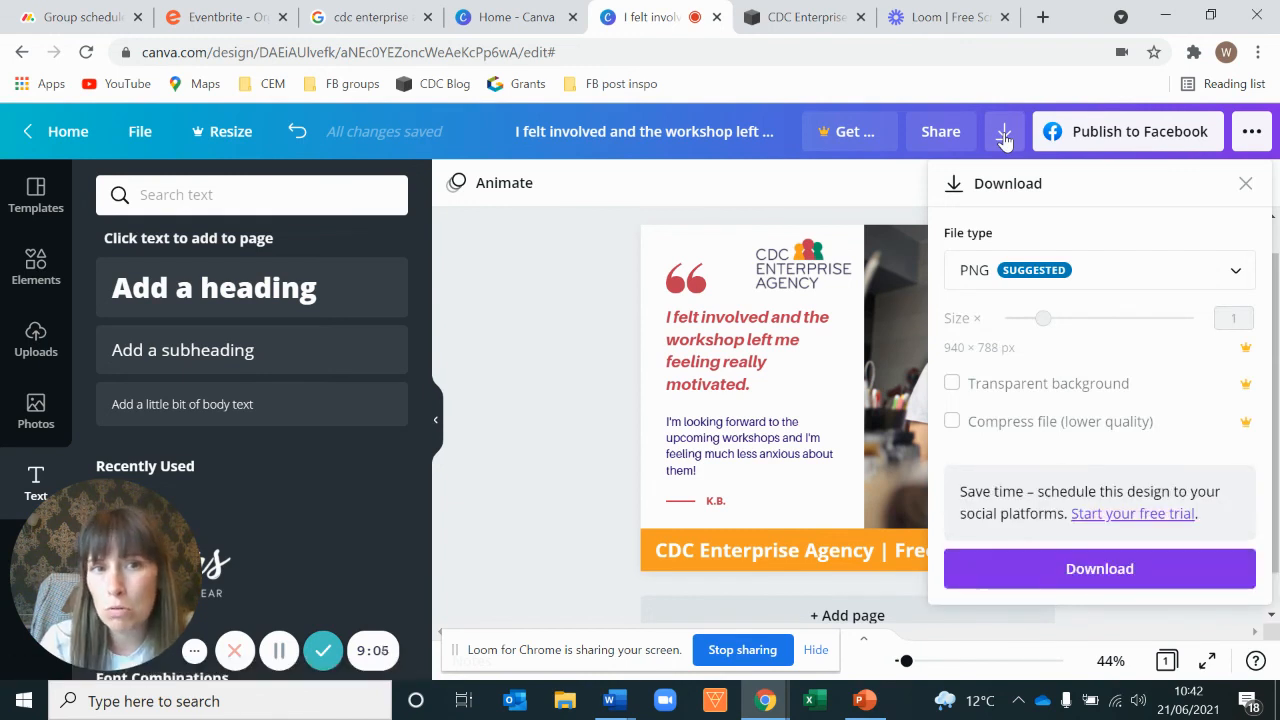
left_click(1110, 578)
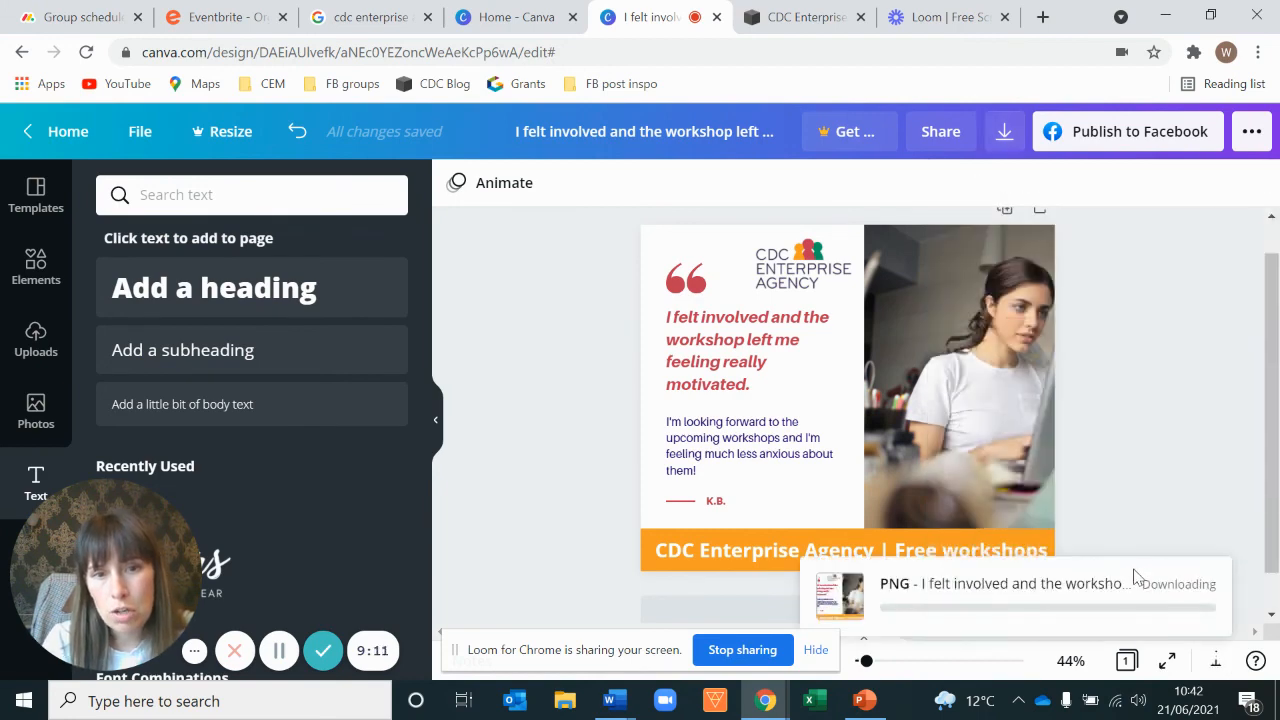